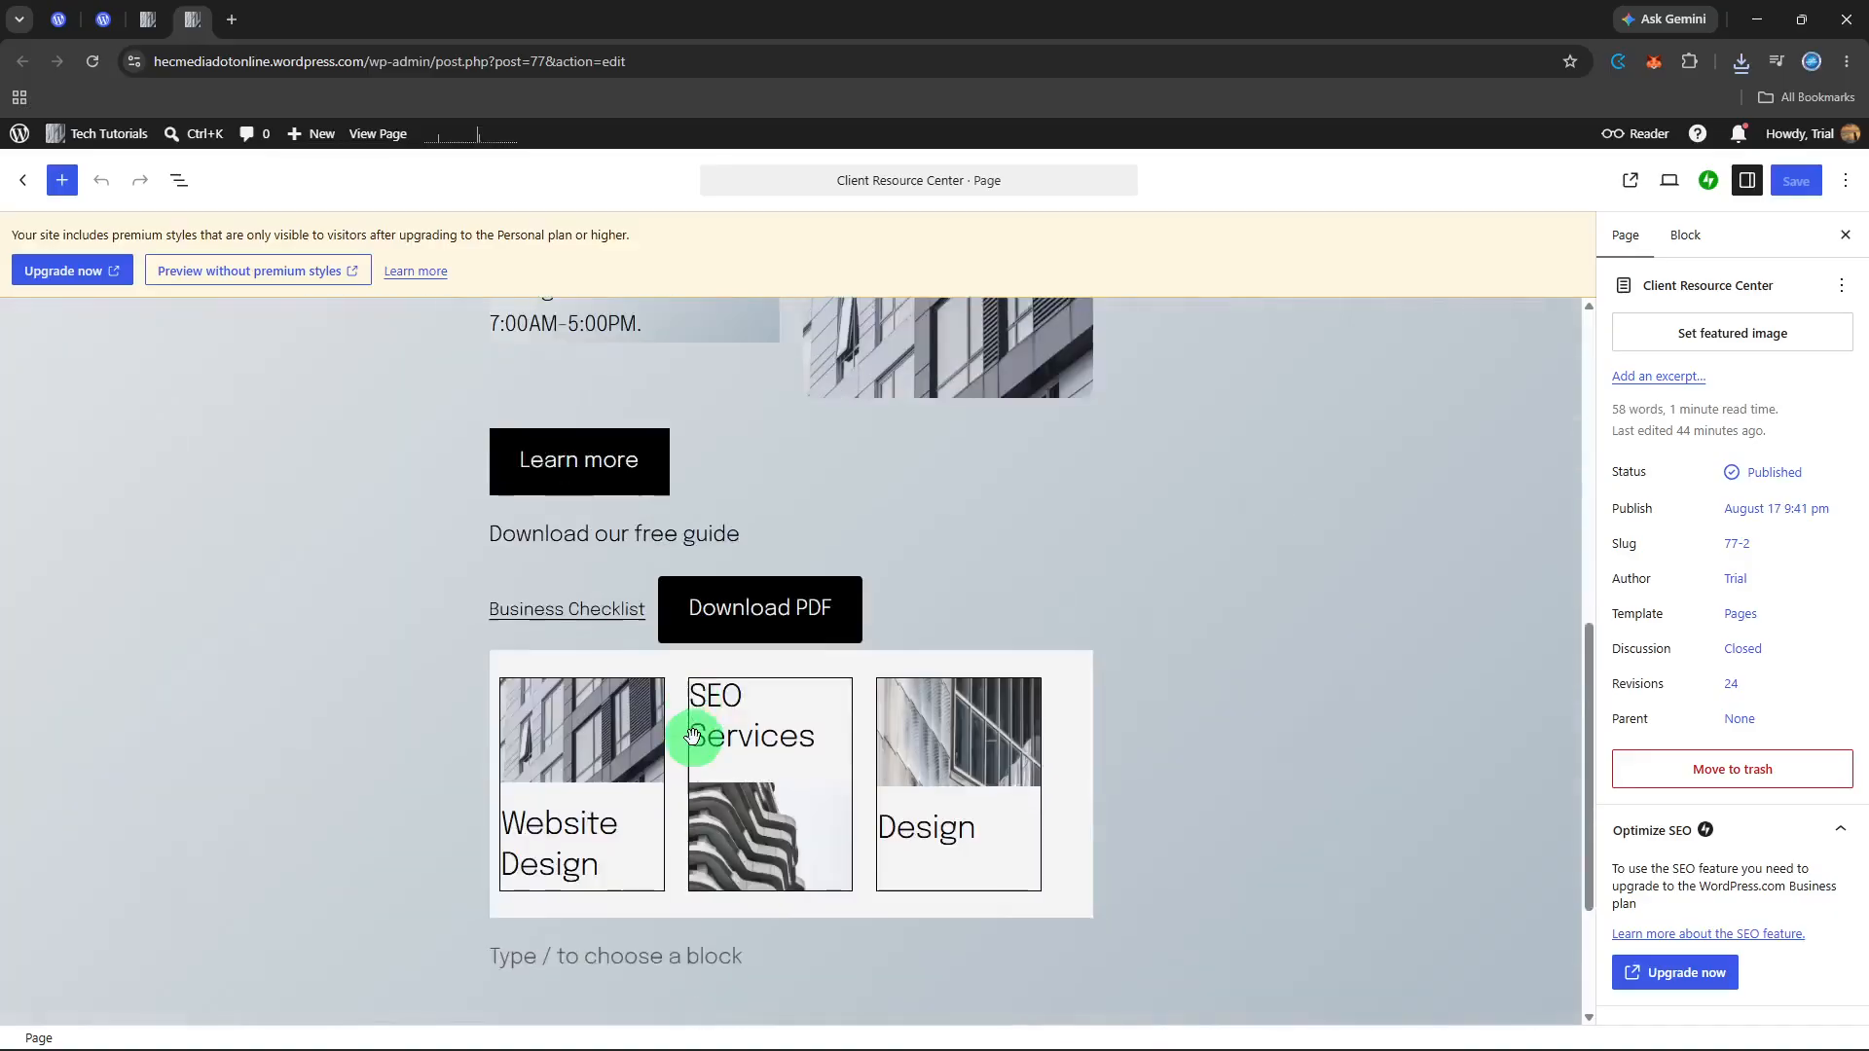
Step: Insert a Details block in the empty paragraph below the three service cards
click(694, 742)
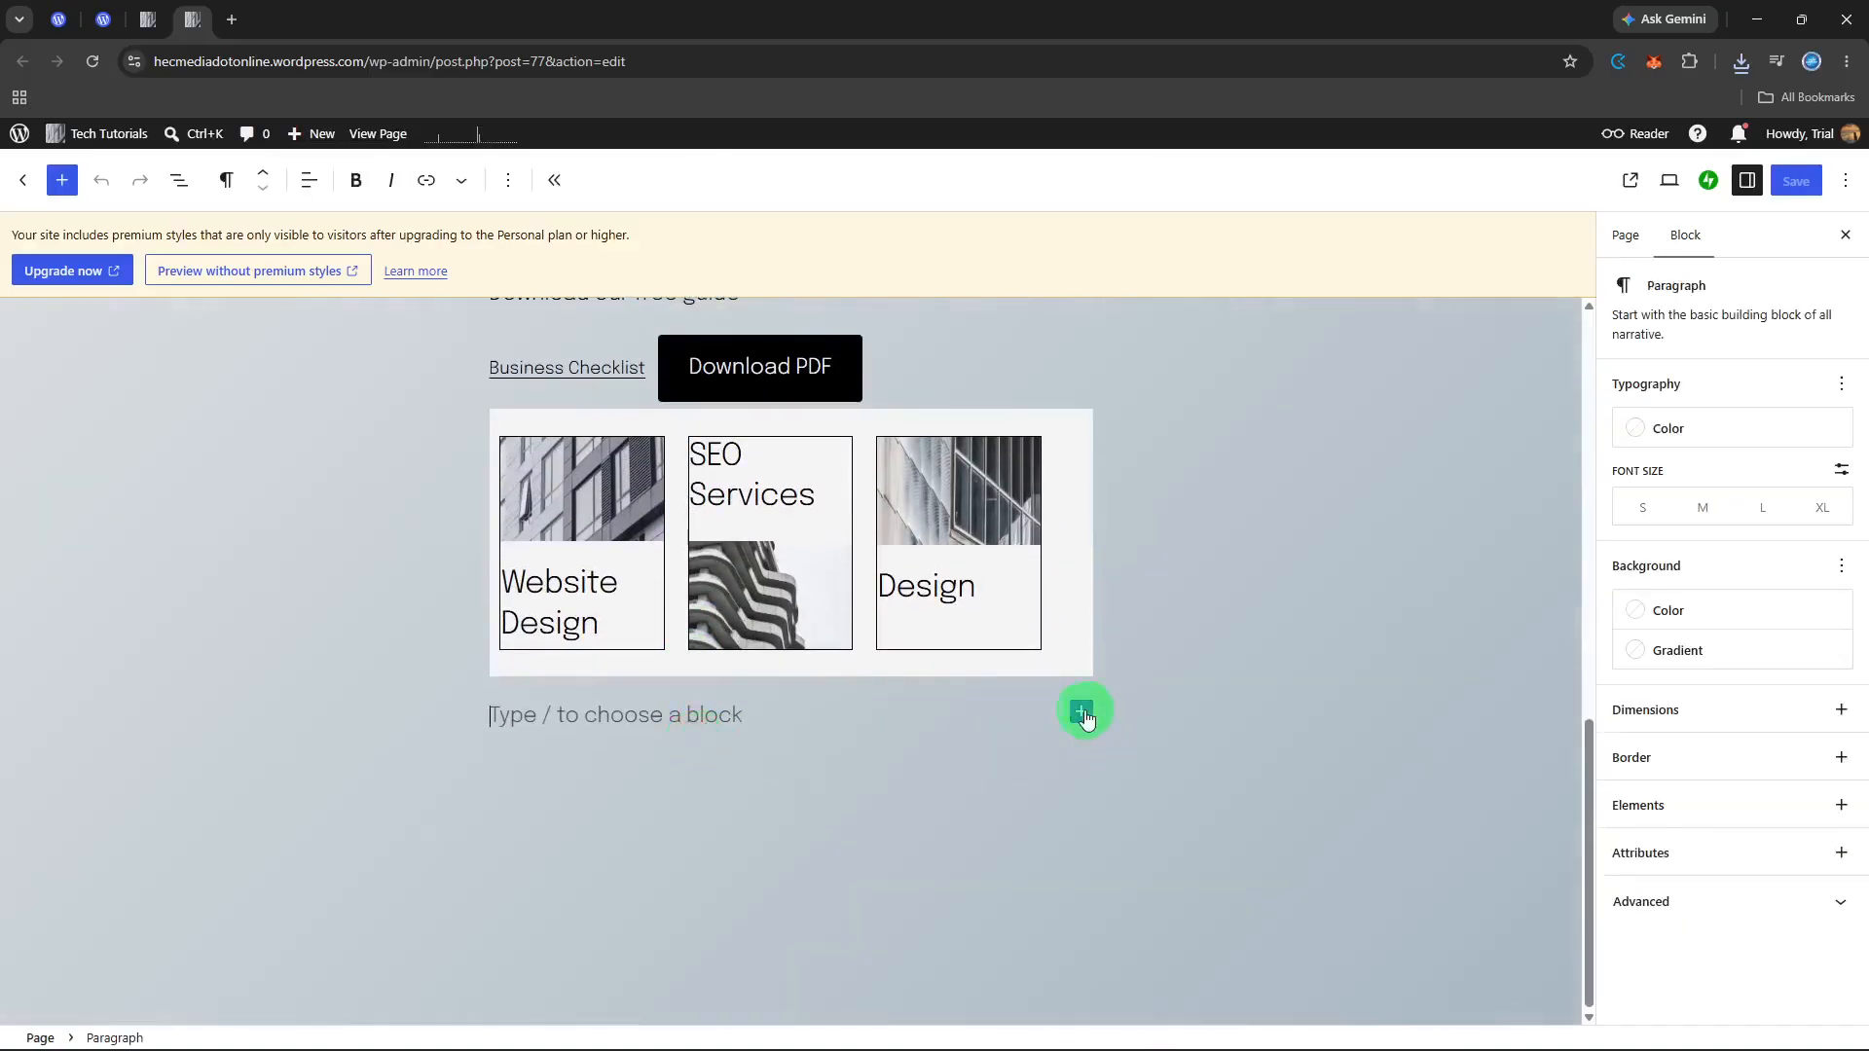
click(1083, 711)
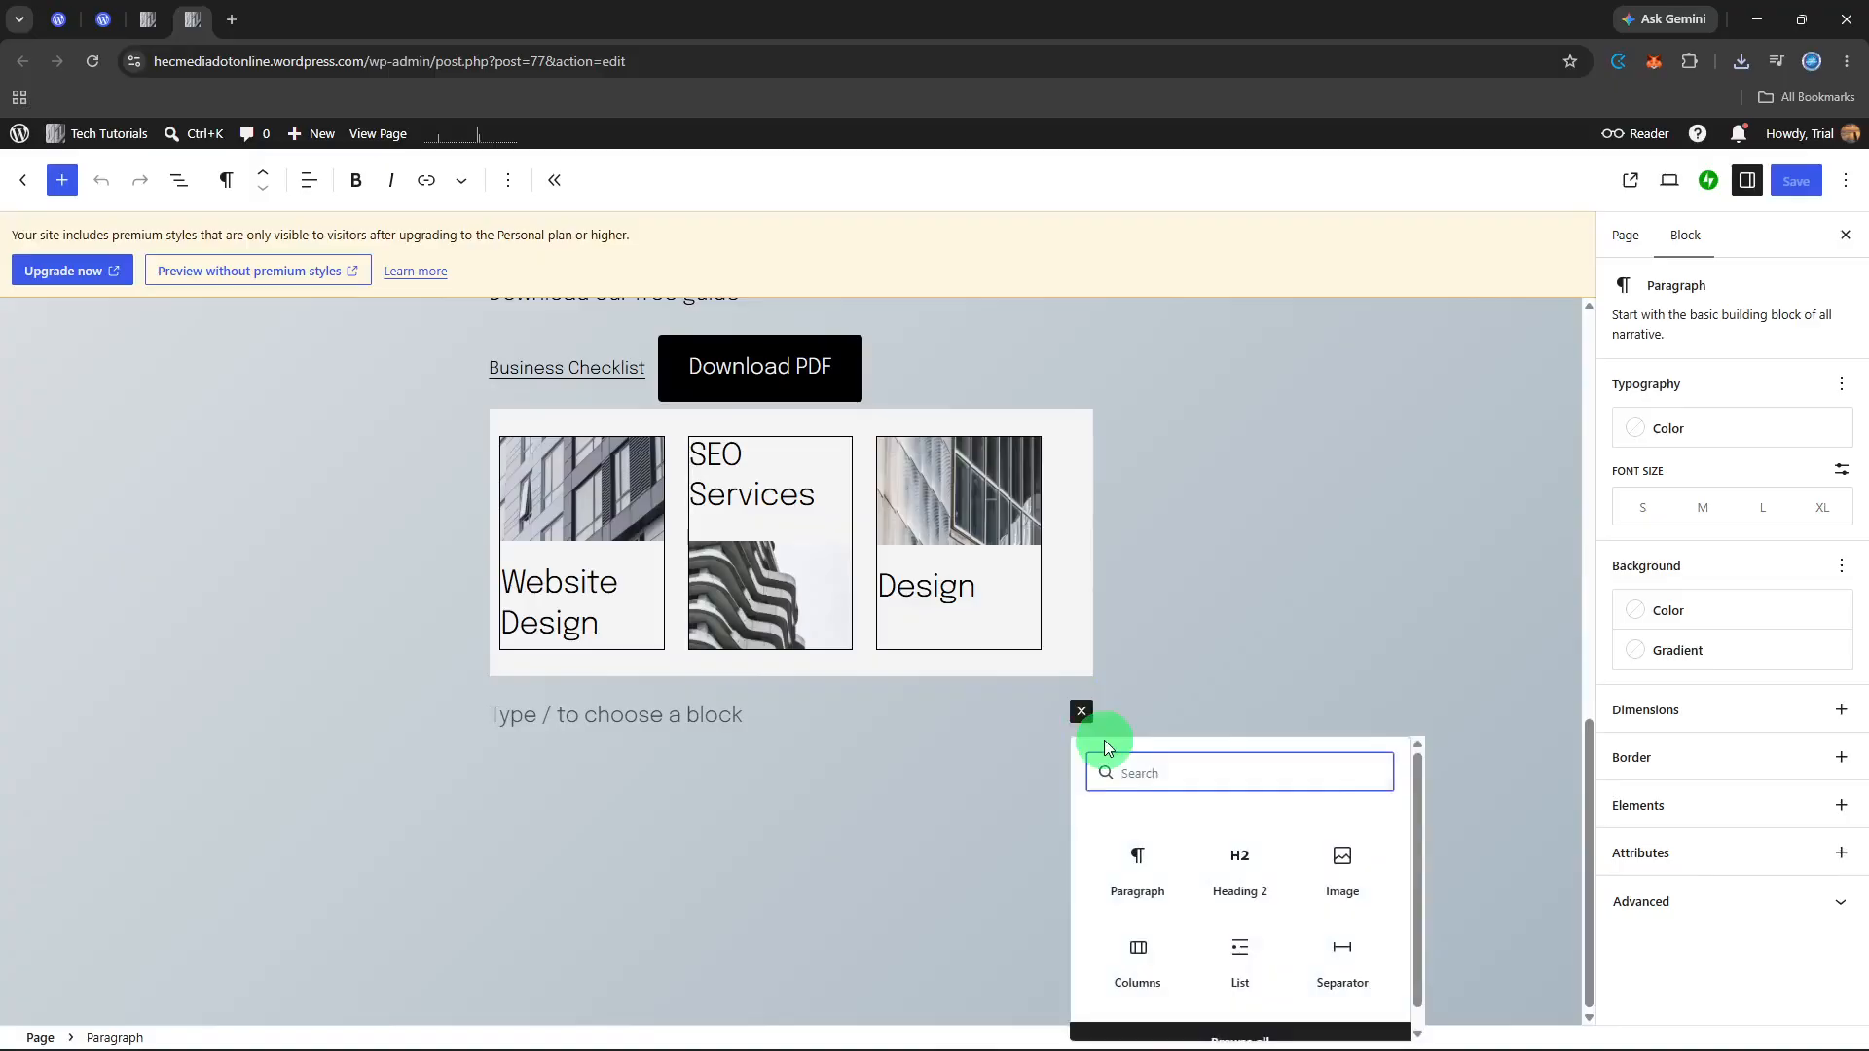
text(detai)
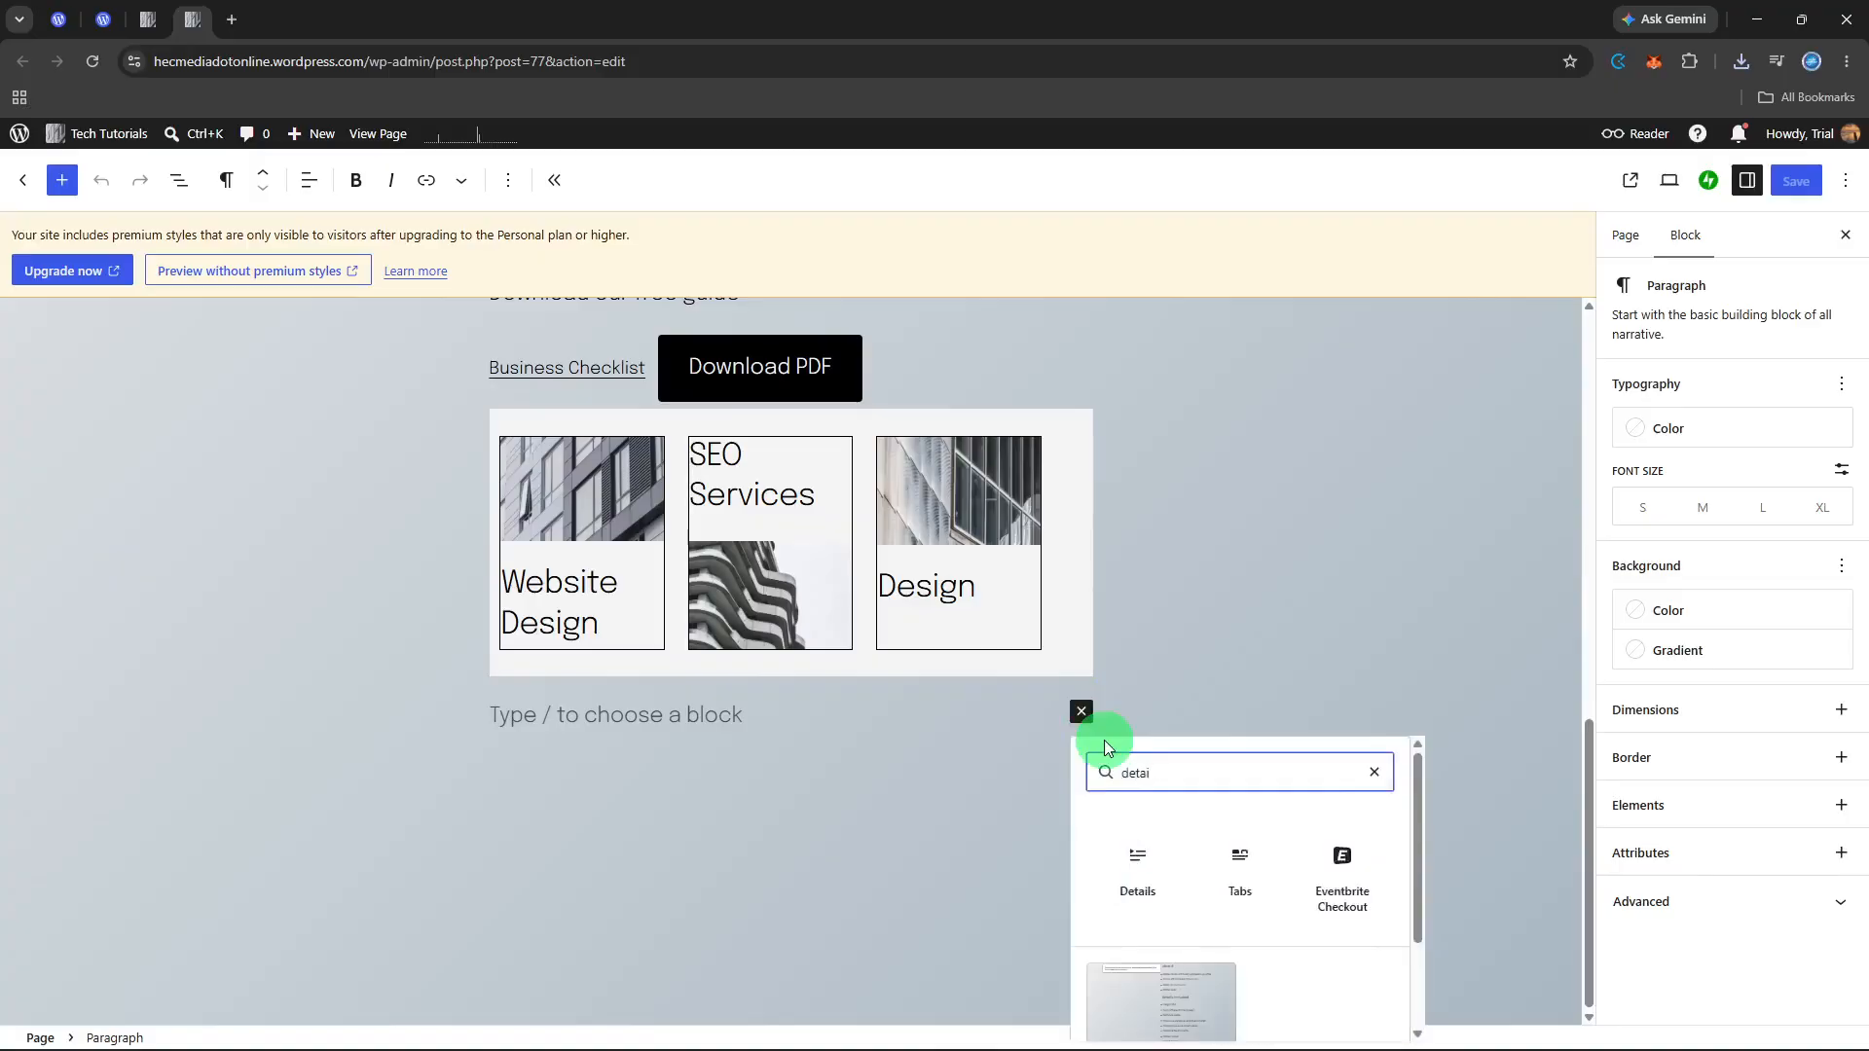
click(1128, 859)
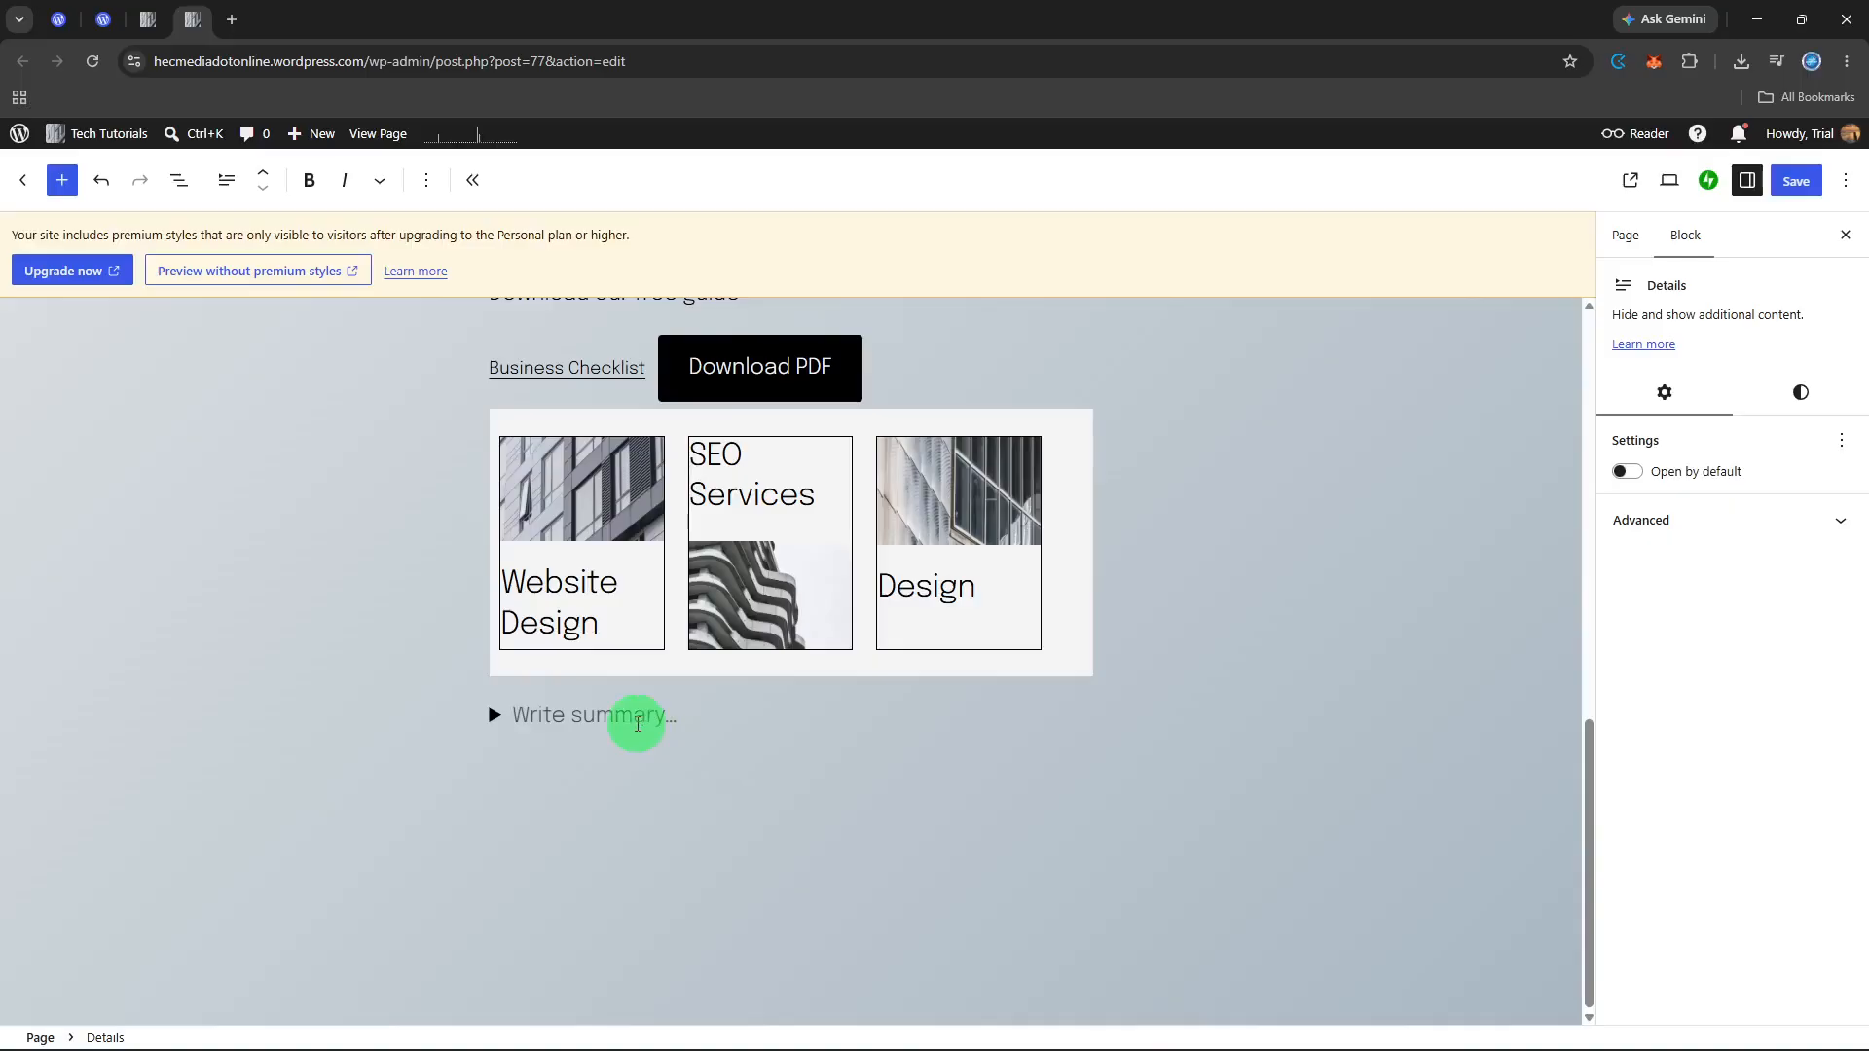
Step: Write "Show more information" as the summary of the Details block
text(Show more info)
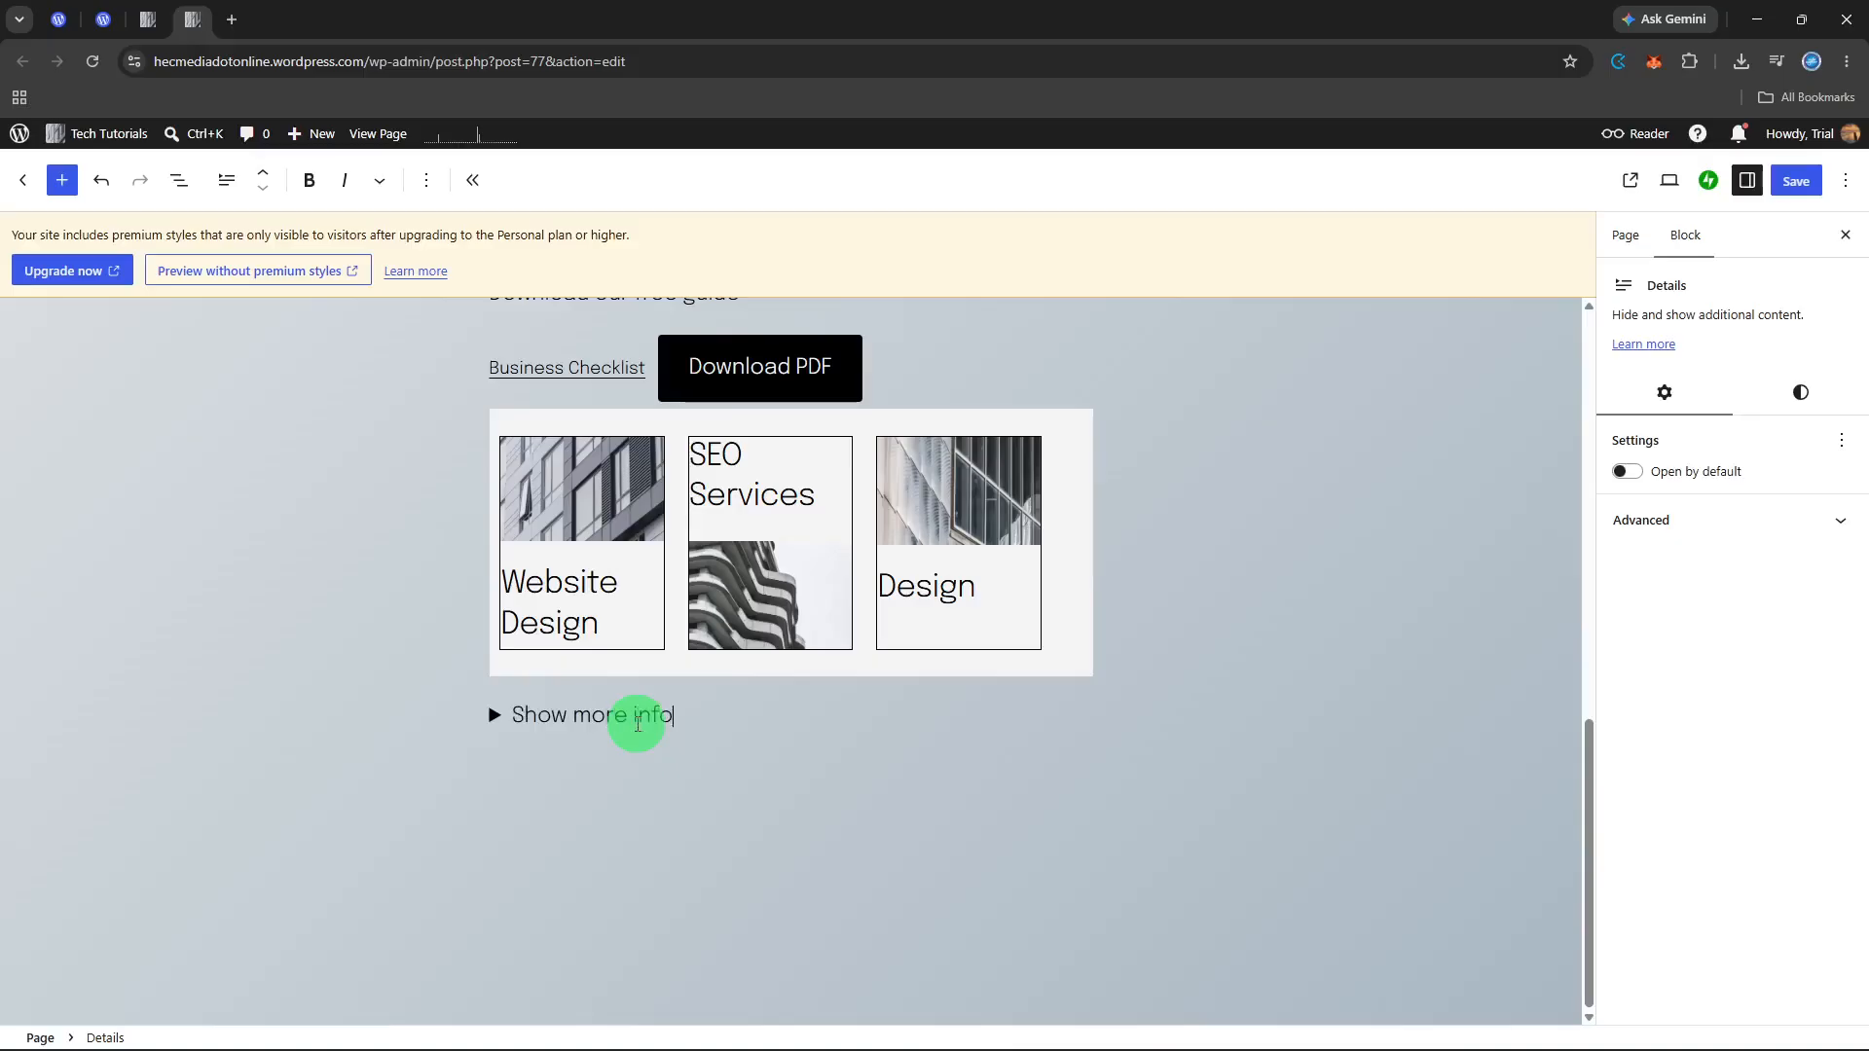
text(rmation)
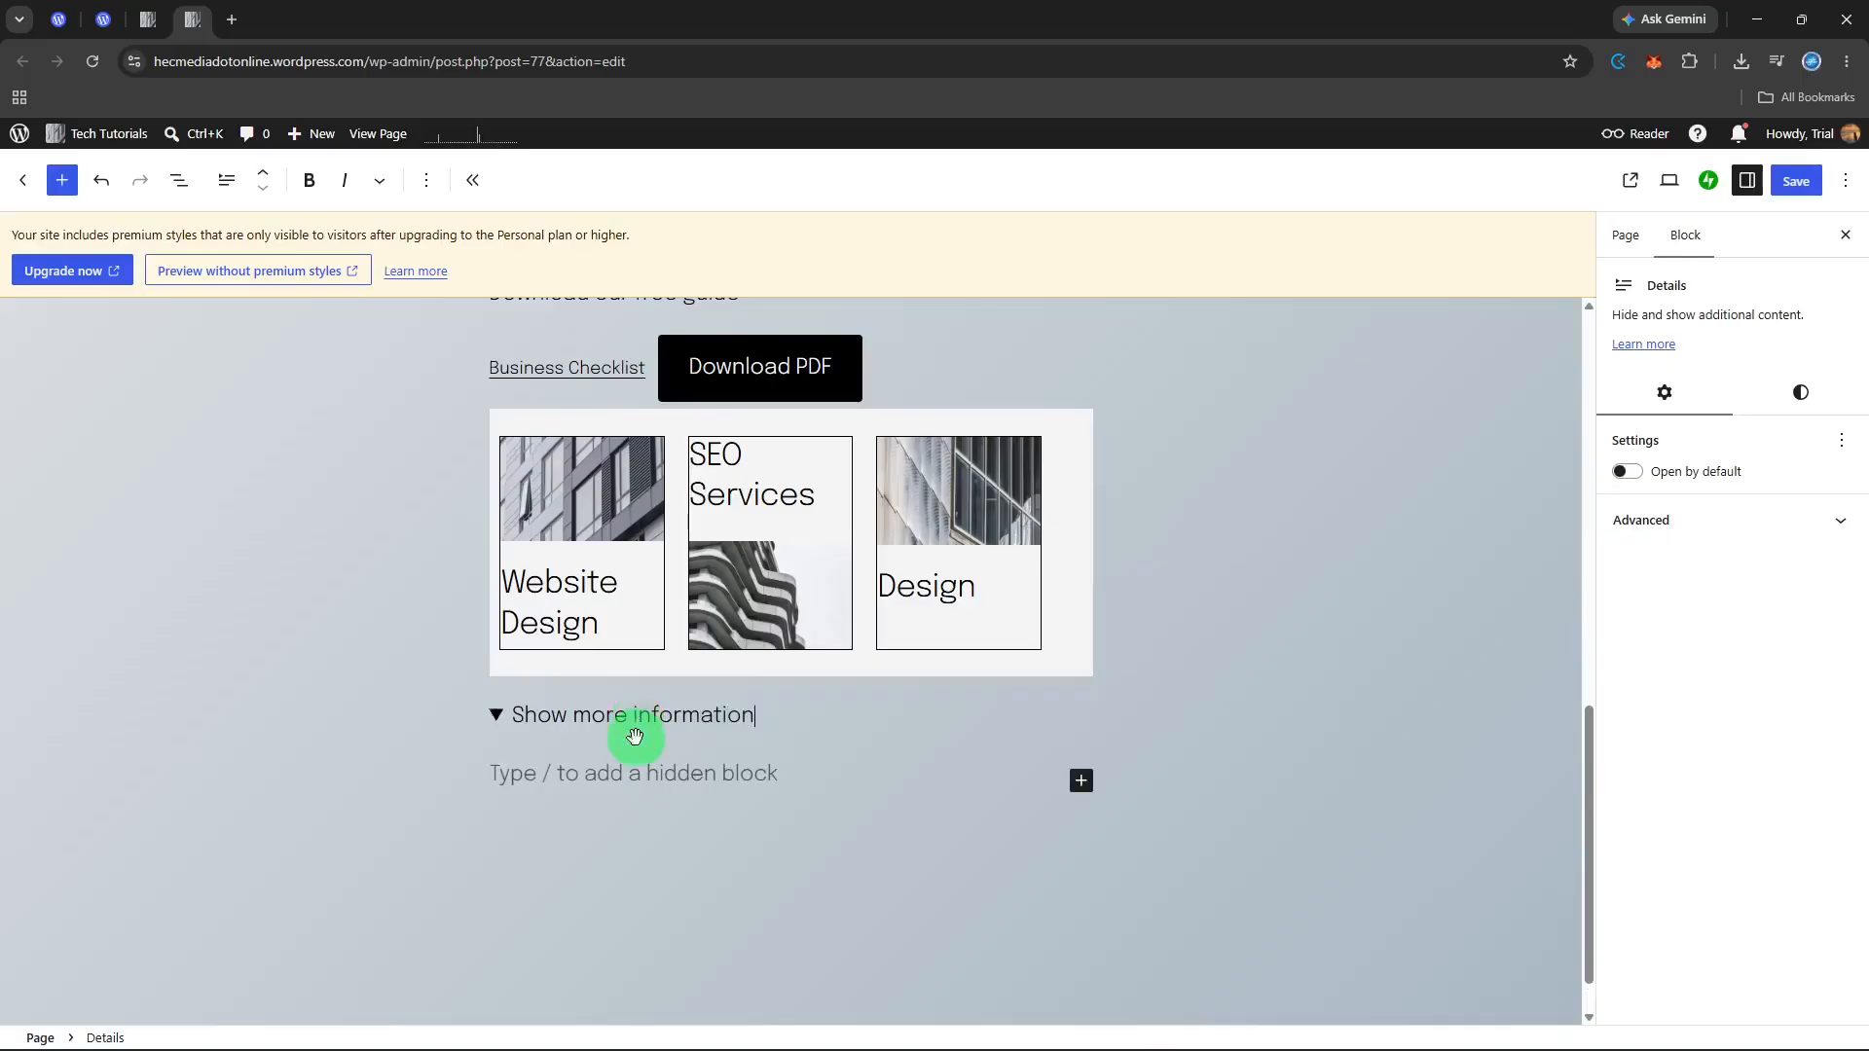
Step: Add a hidden paragraph reading "Here are more informations for our services" inside the Details block
click(635, 774)
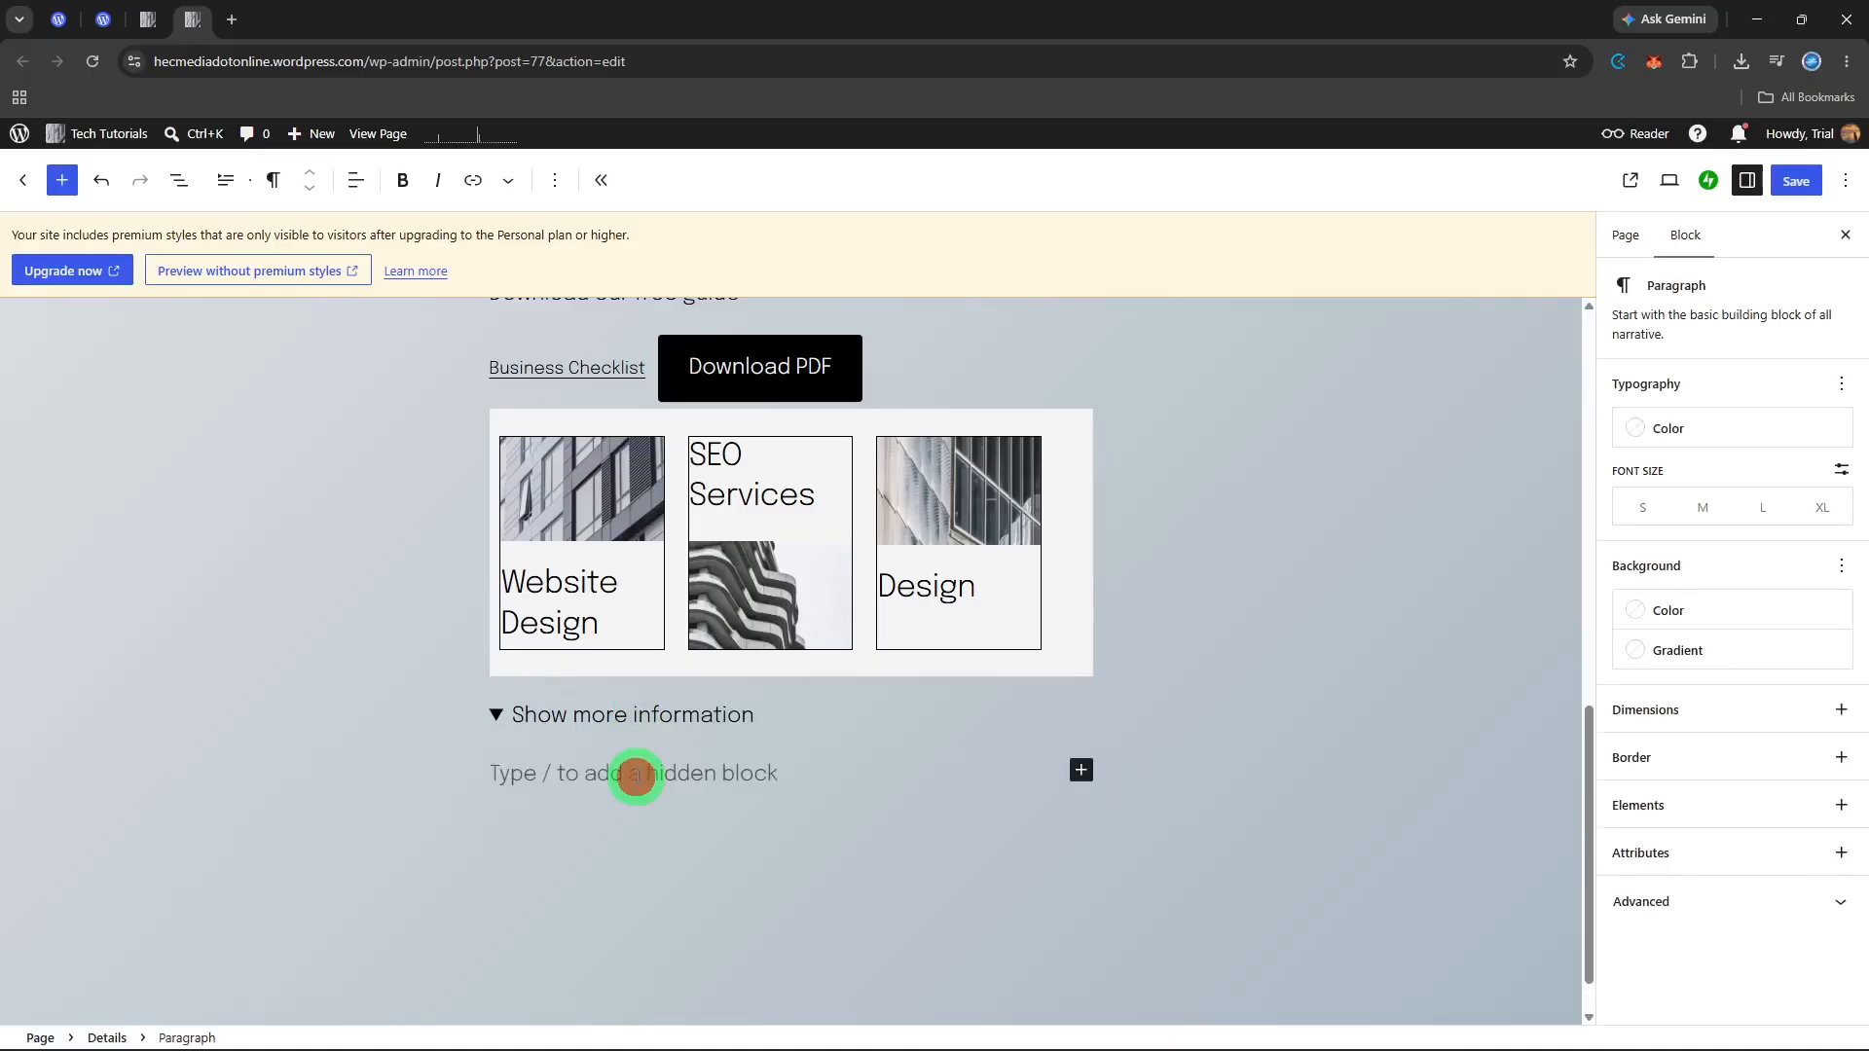
text(Here are )
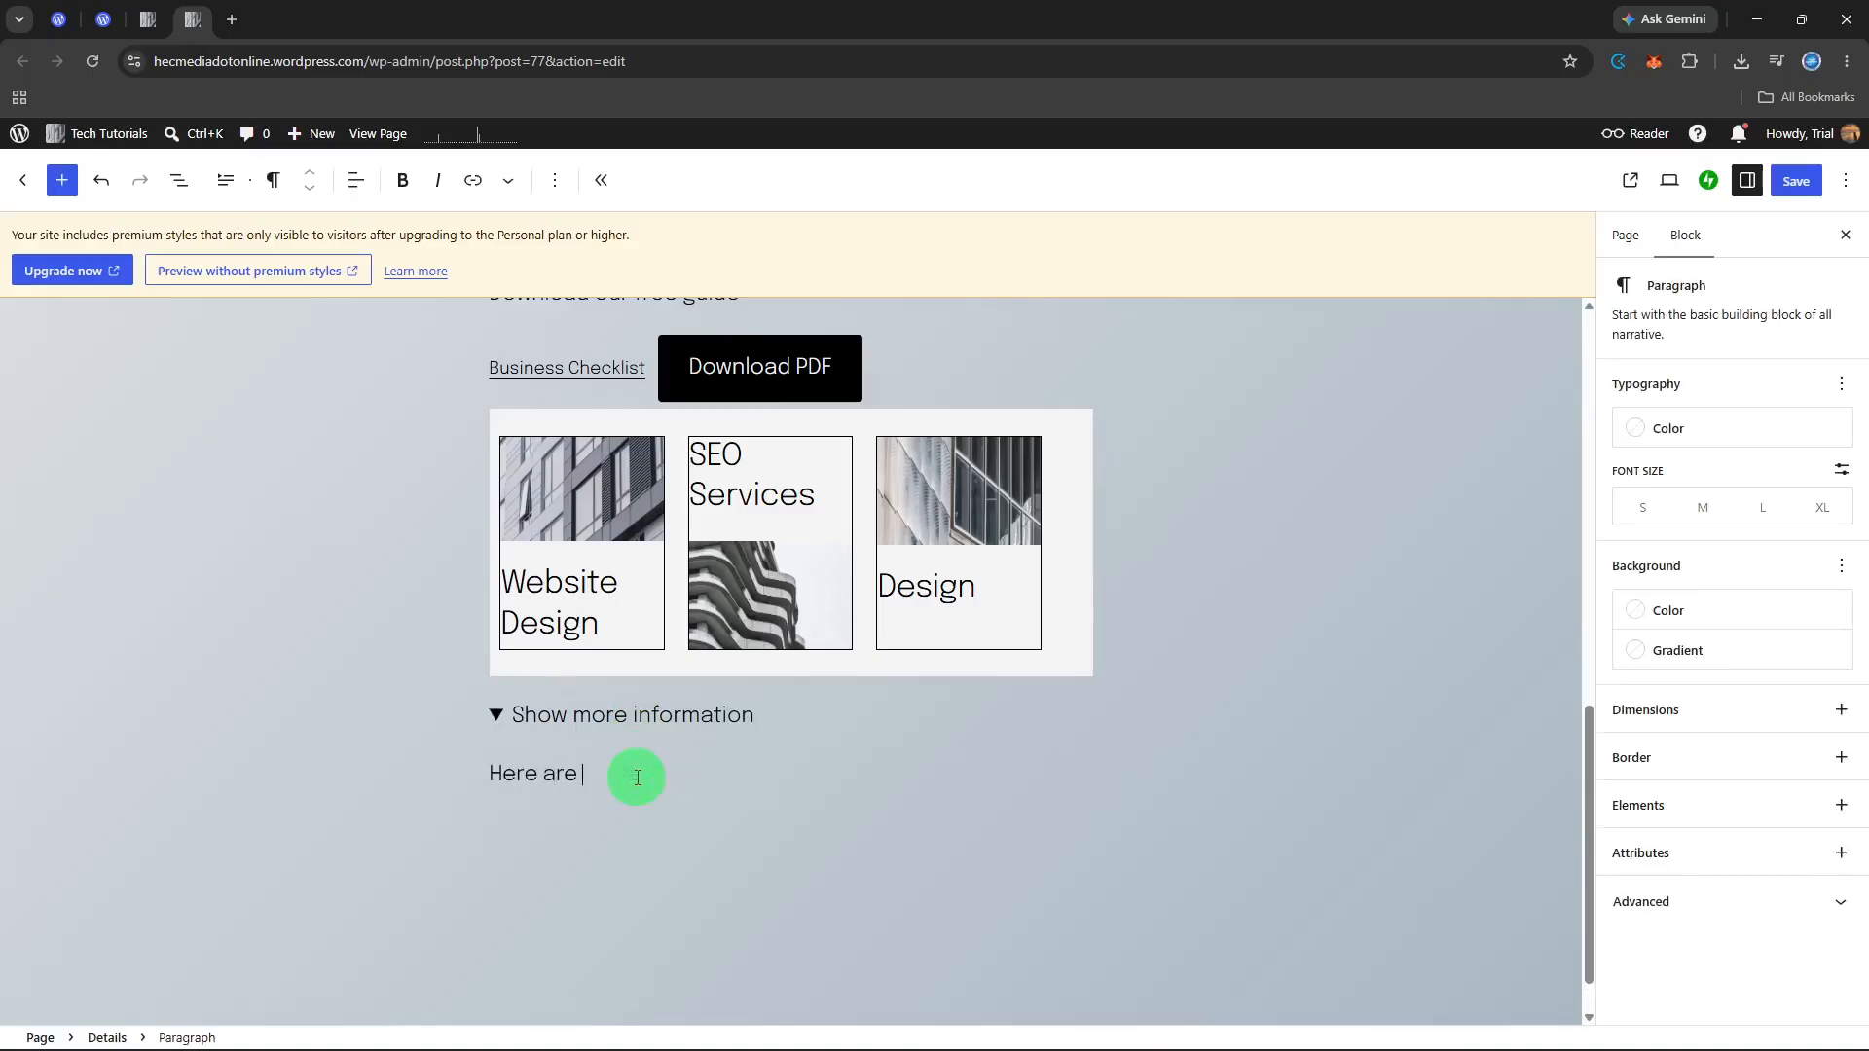
text(more informations for our sr)
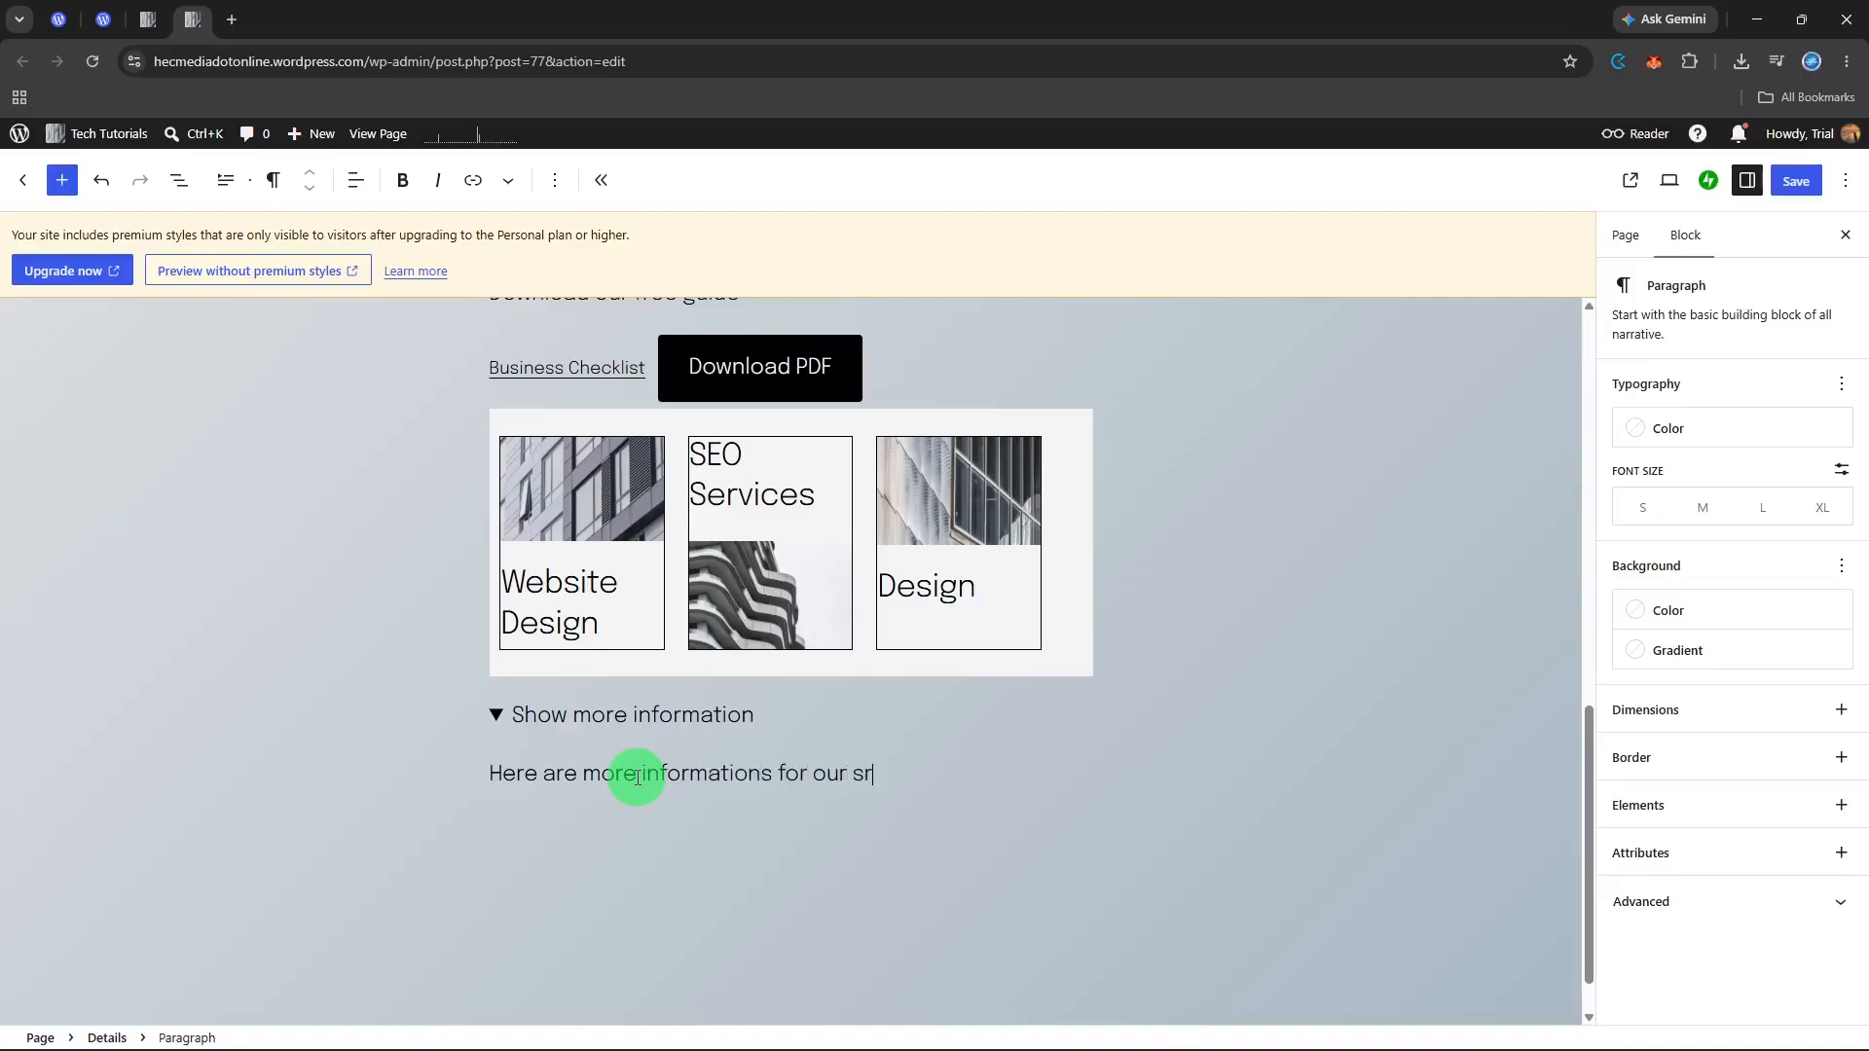
key(BackSpace)
text(ervices)
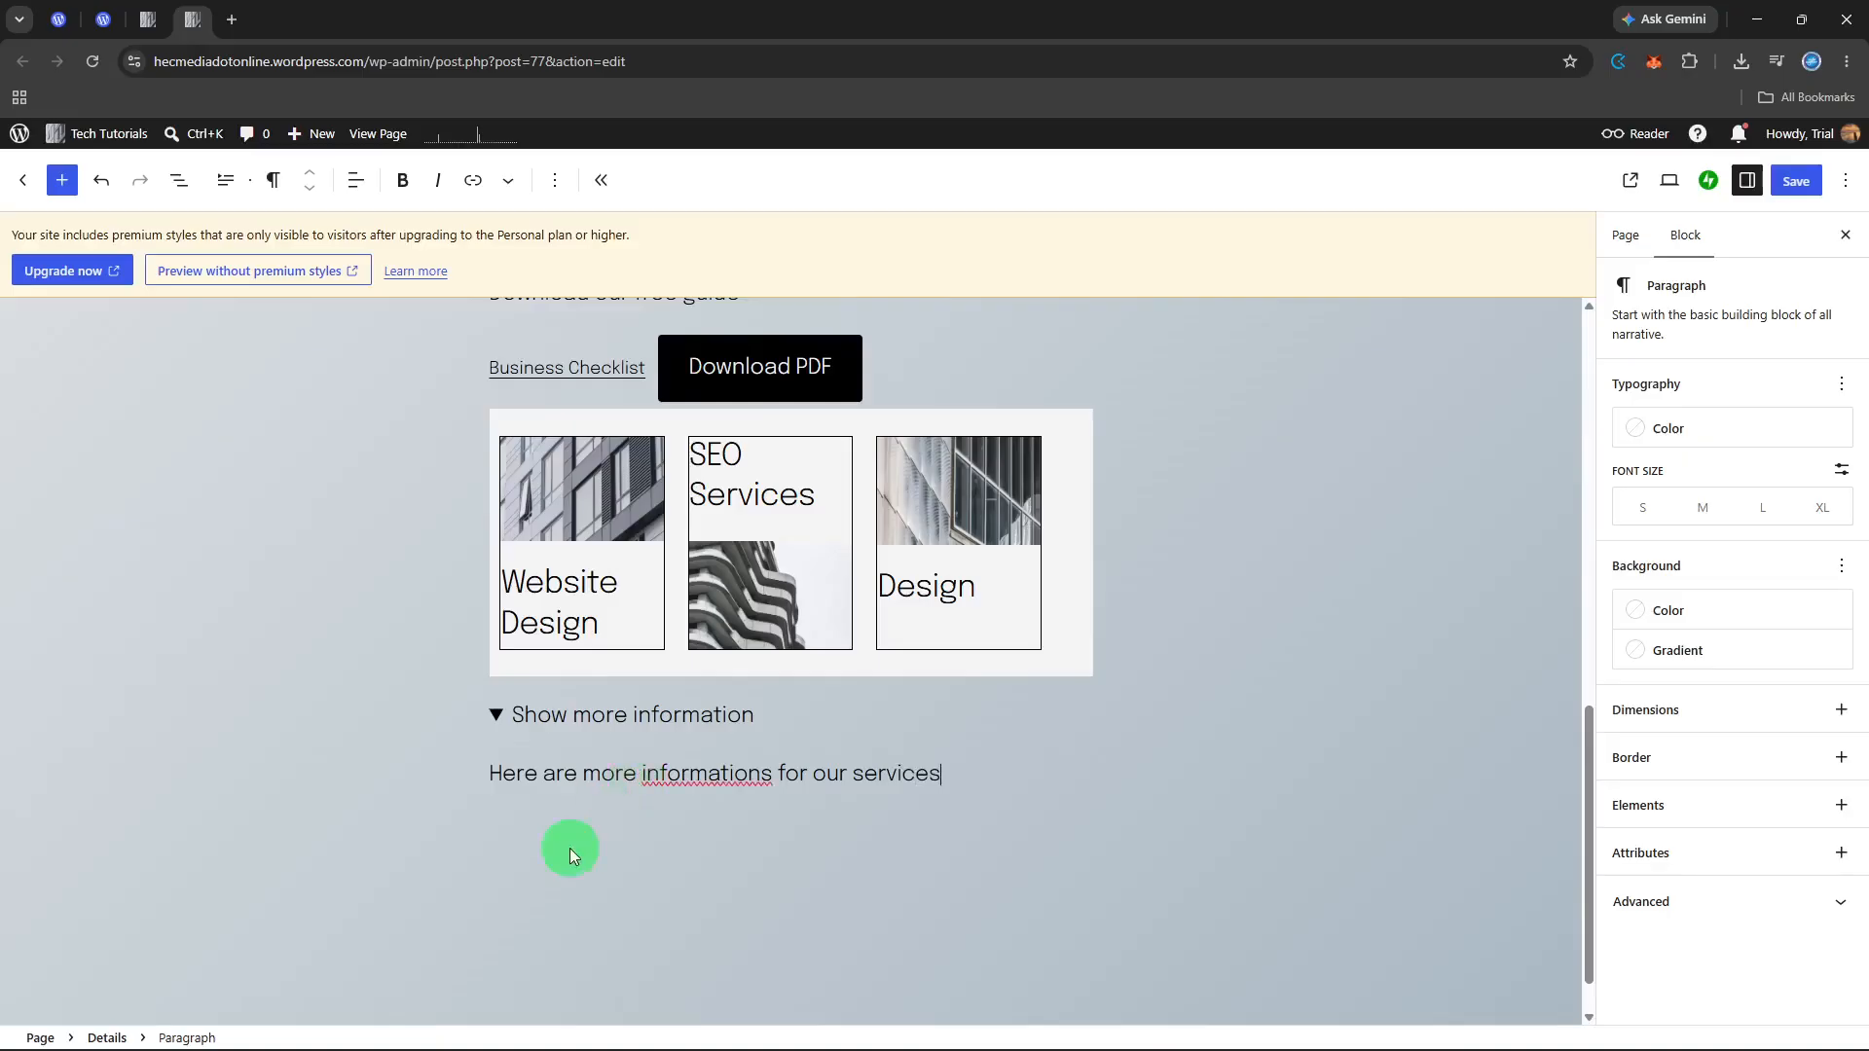
Step: Collapse and expand the "Show more information" block twice to check how its hidden content toggles
click(494, 716)
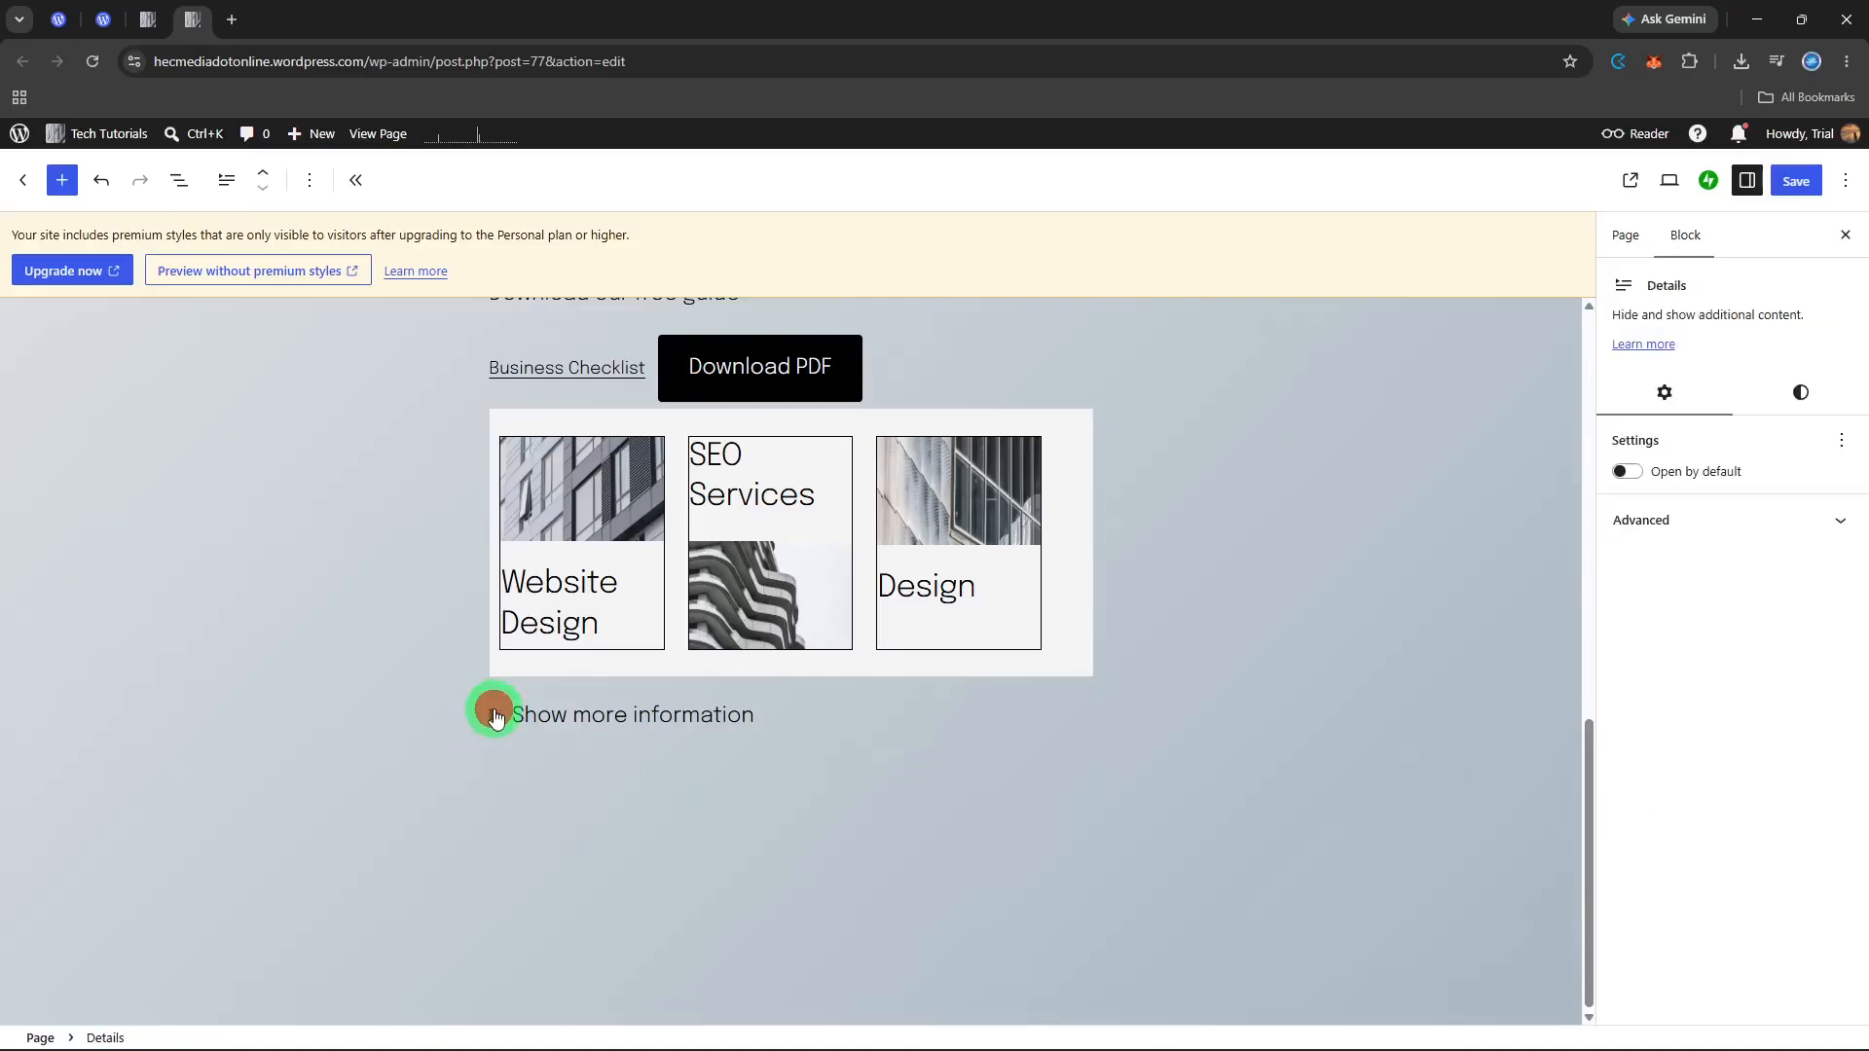
click(494, 716)
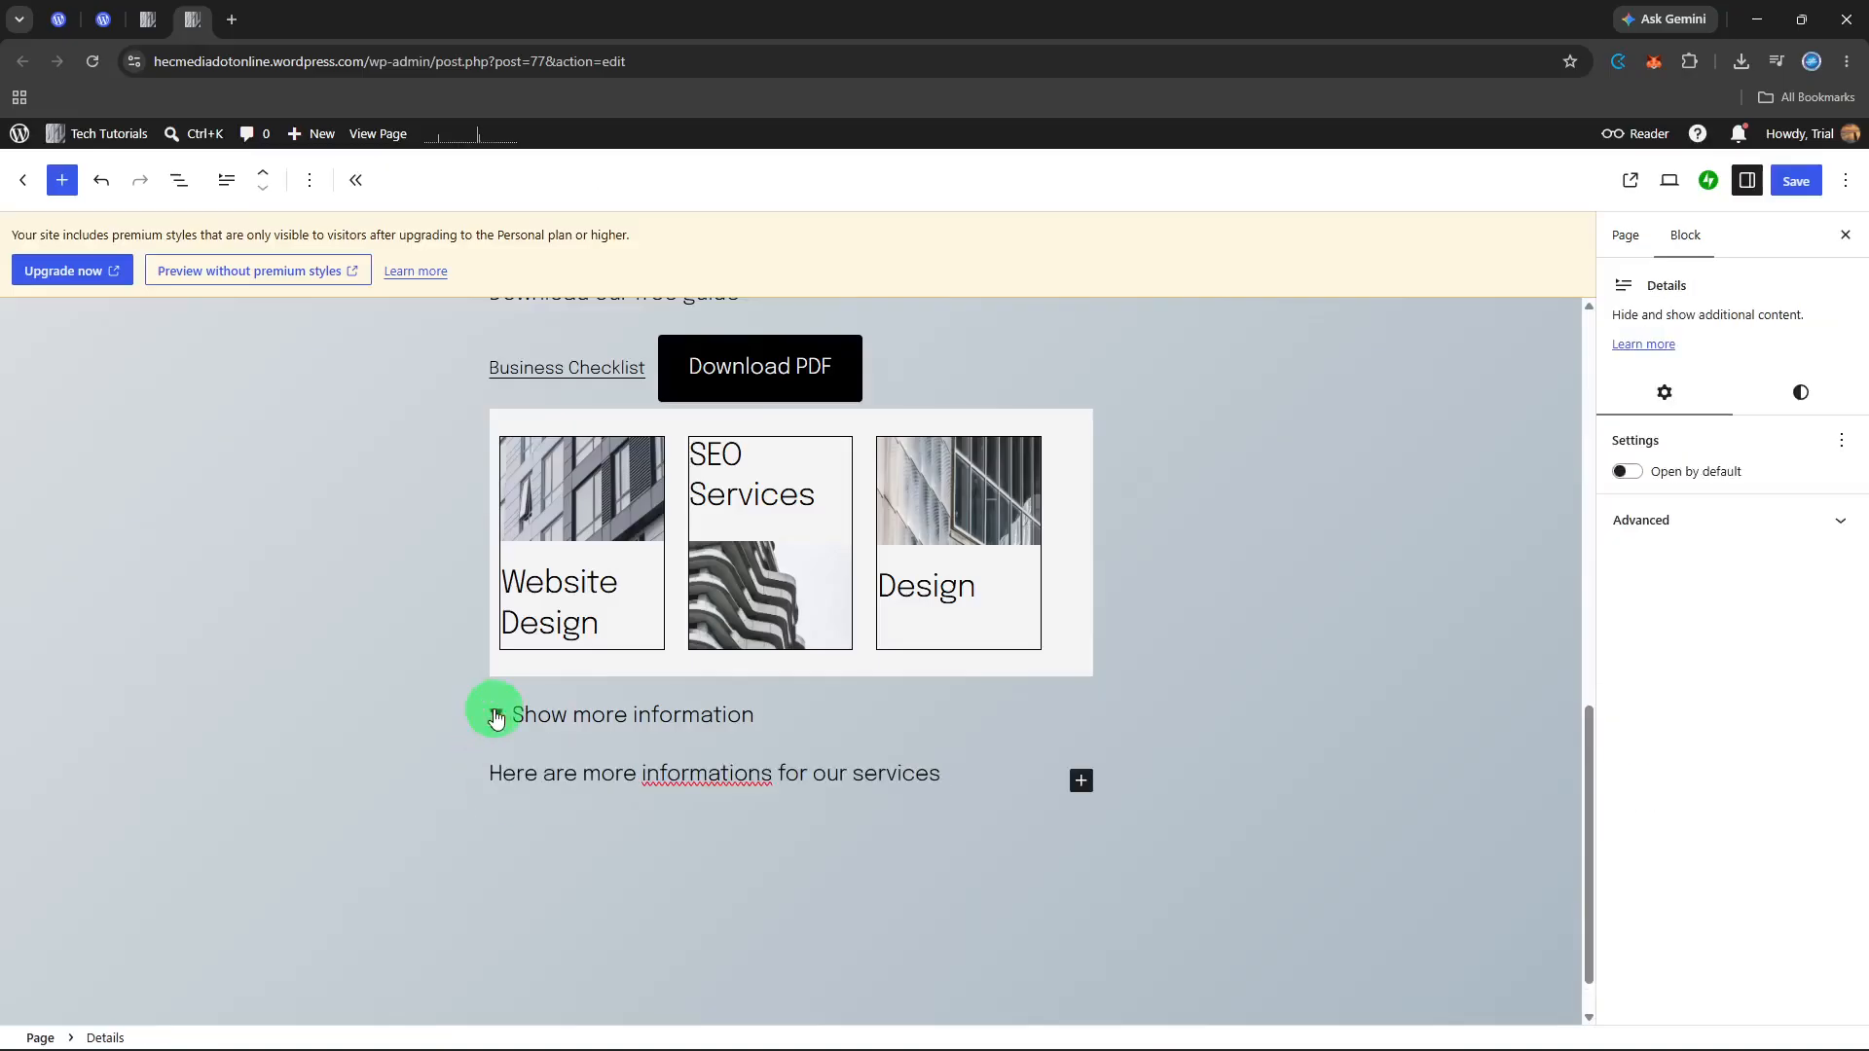
click(494, 715)
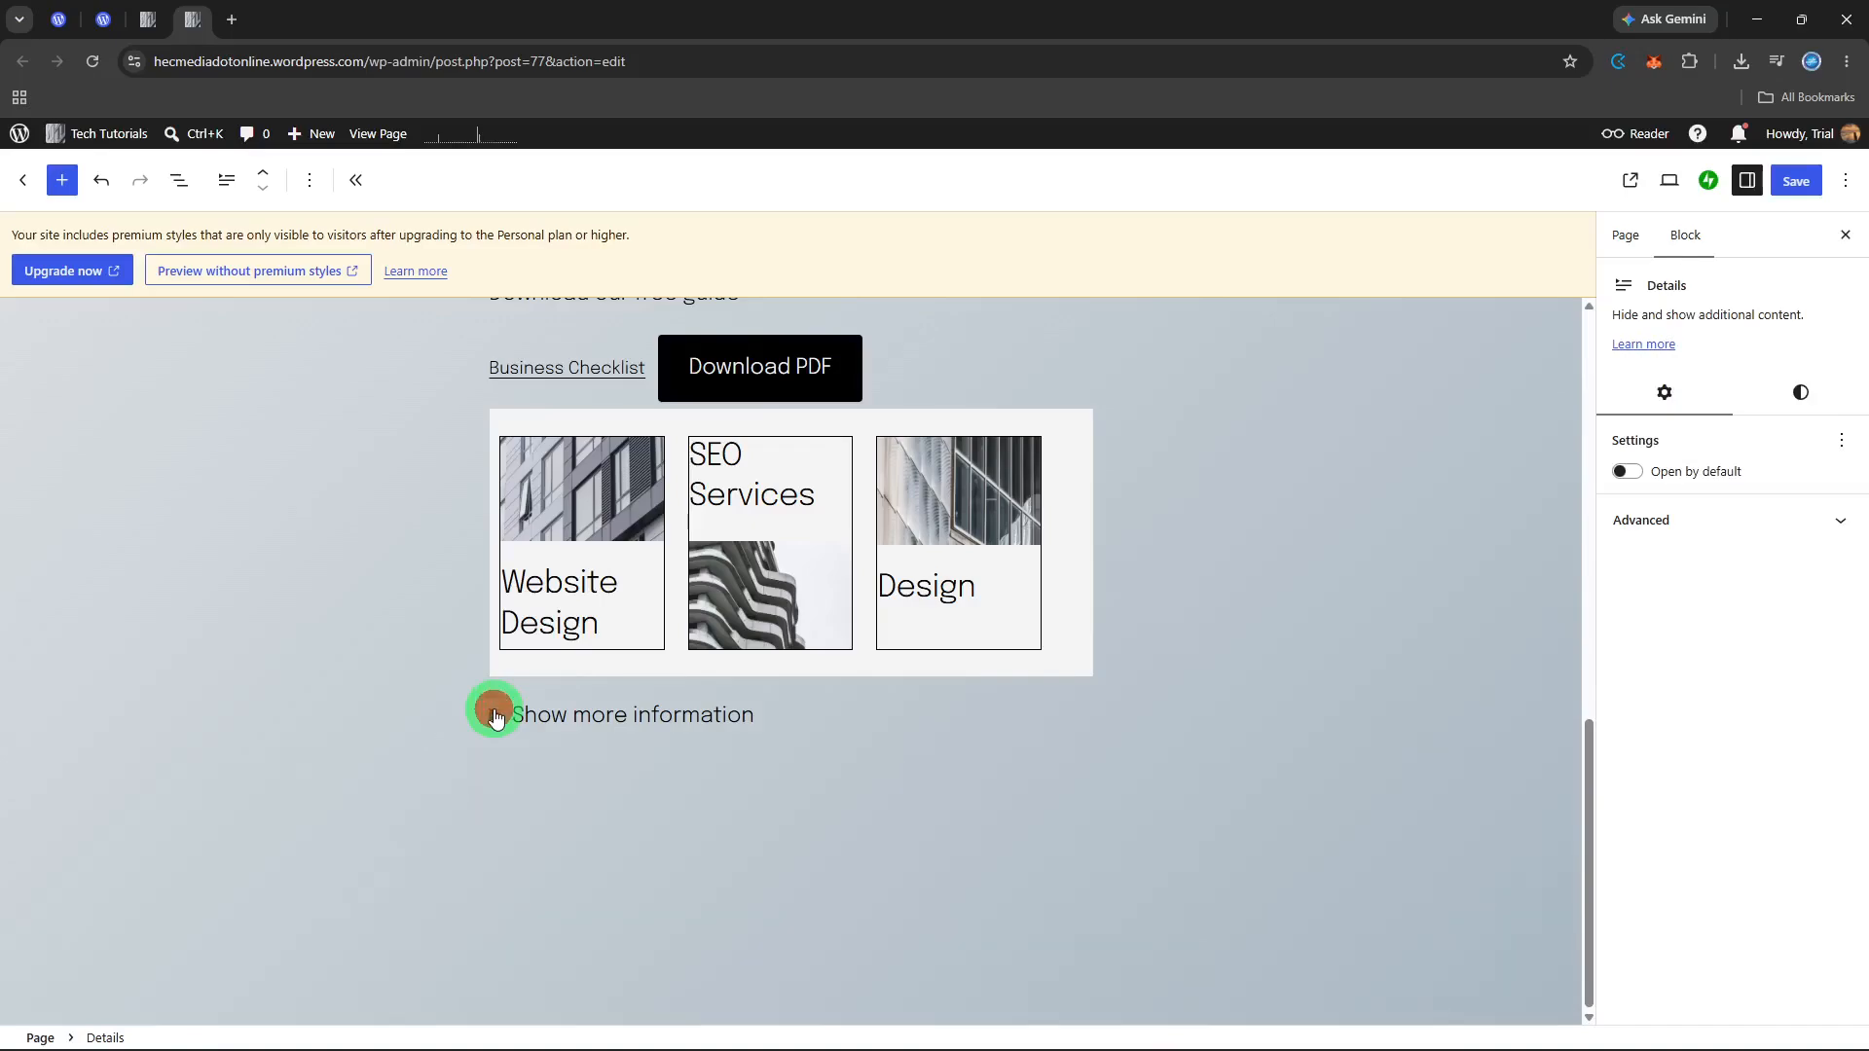
click(494, 716)
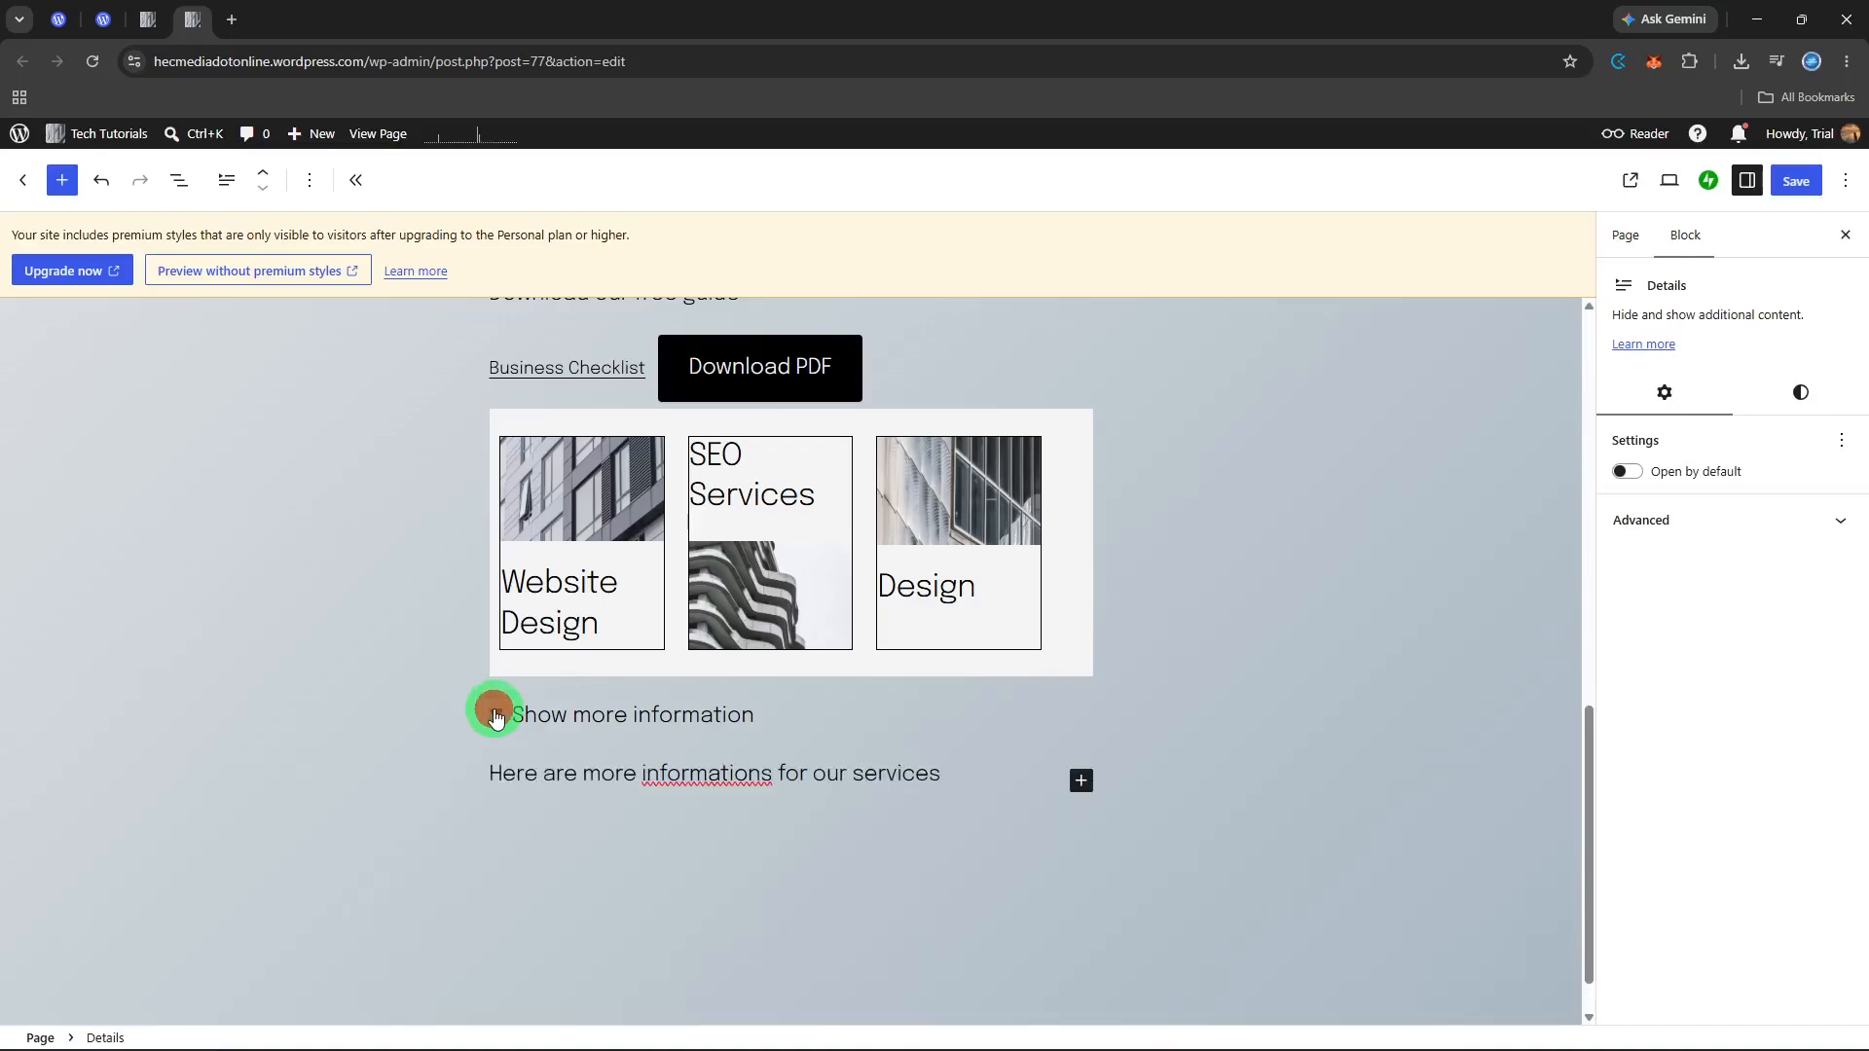
click(1077, 784)
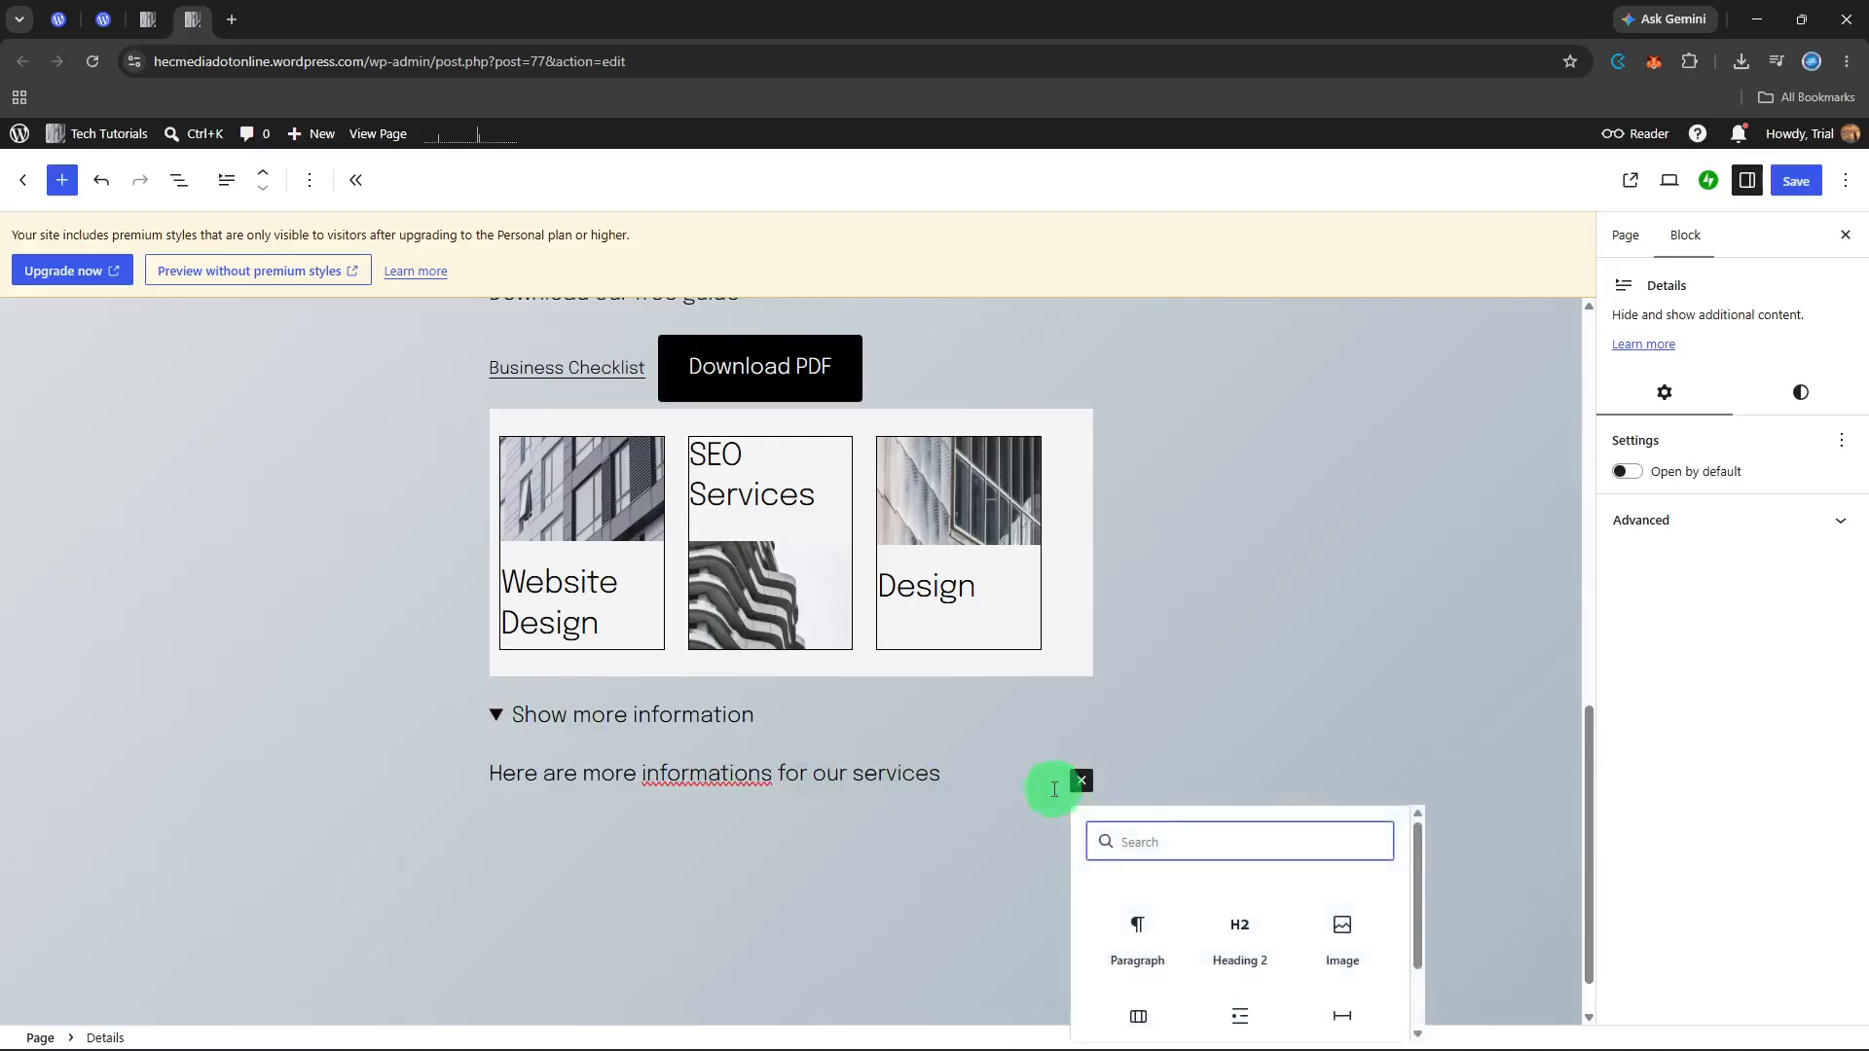
click(1000, 796)
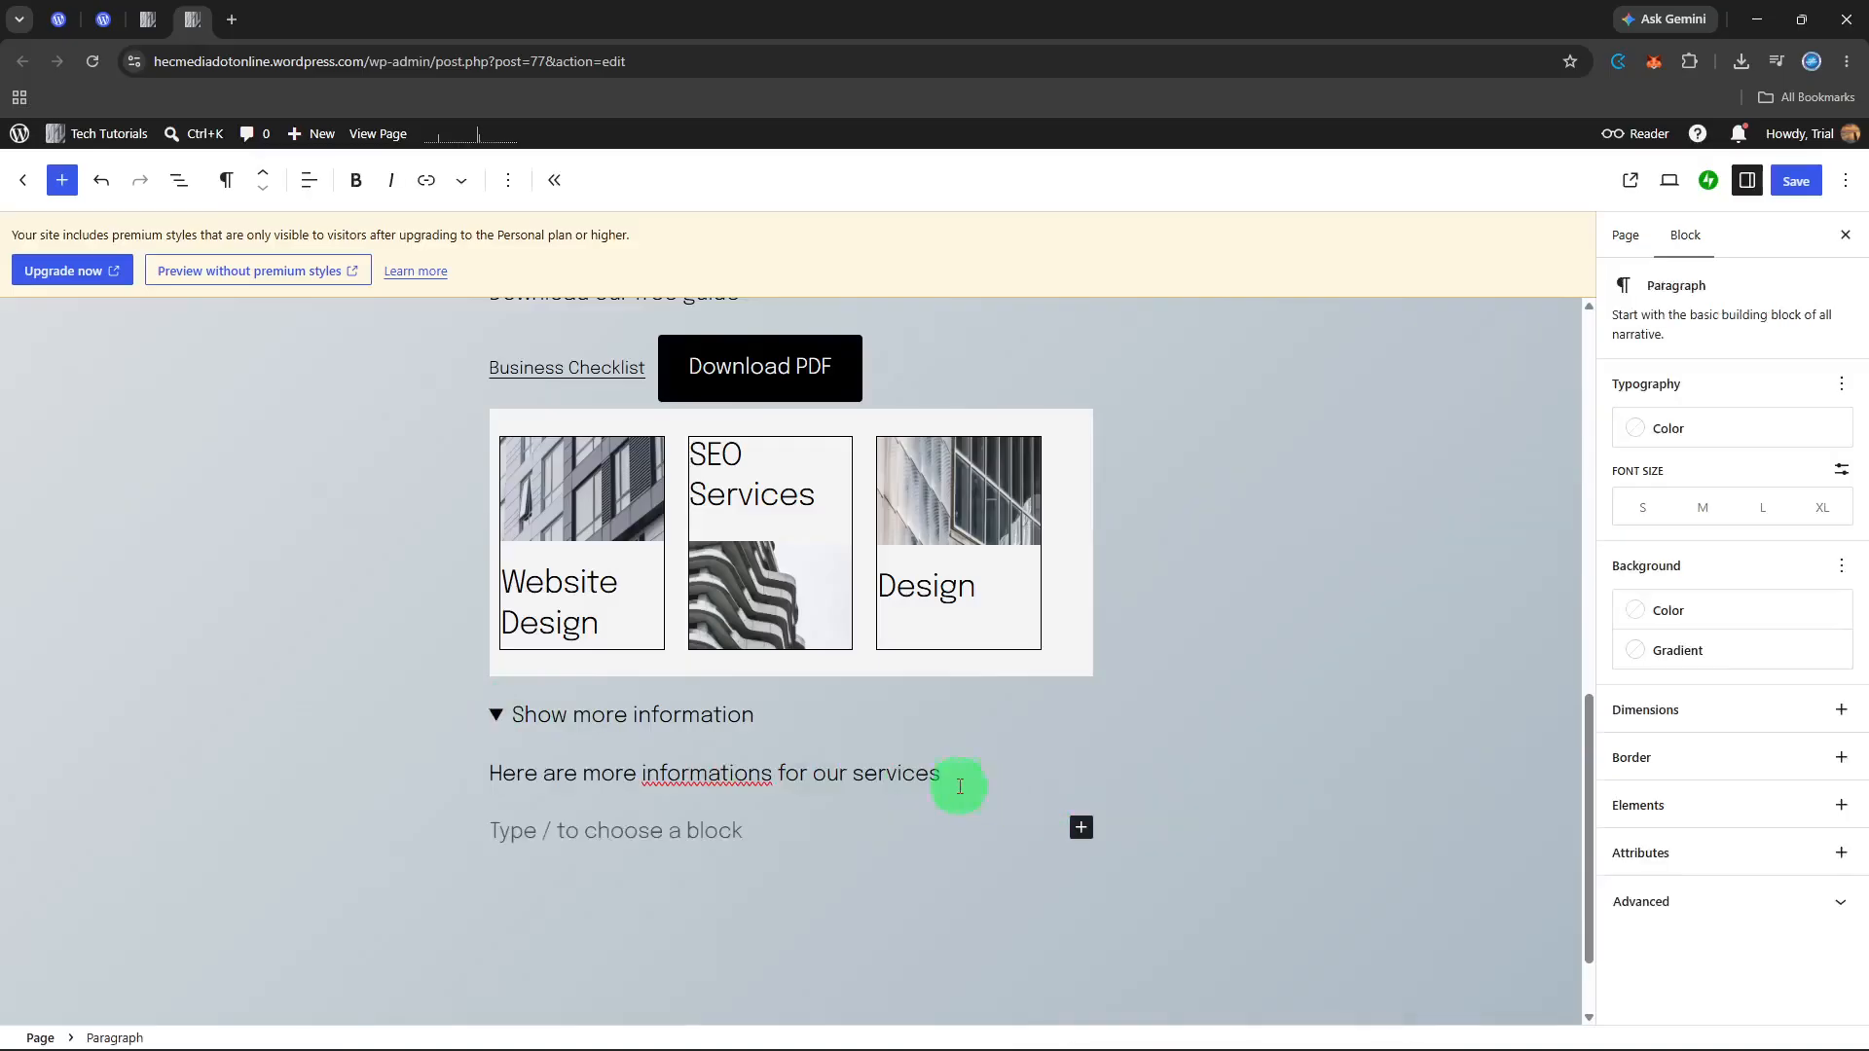
click(973, 778)
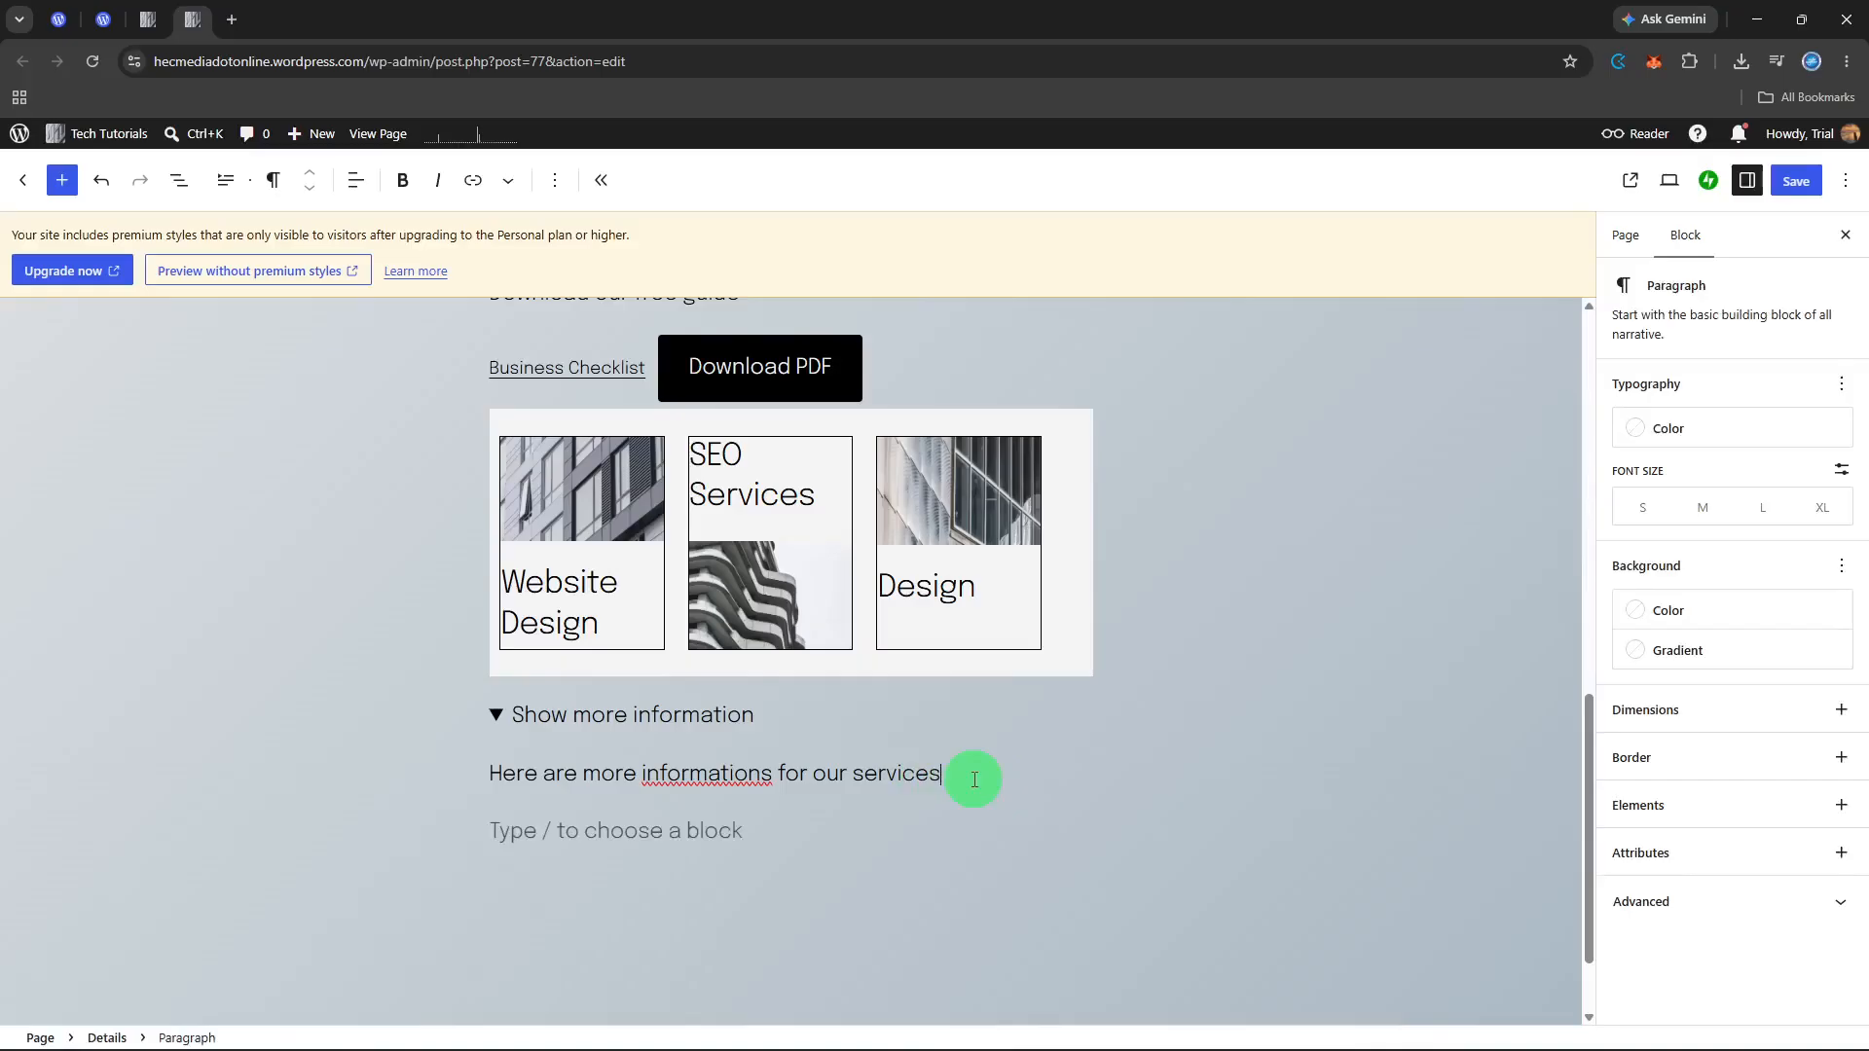
key(Return)
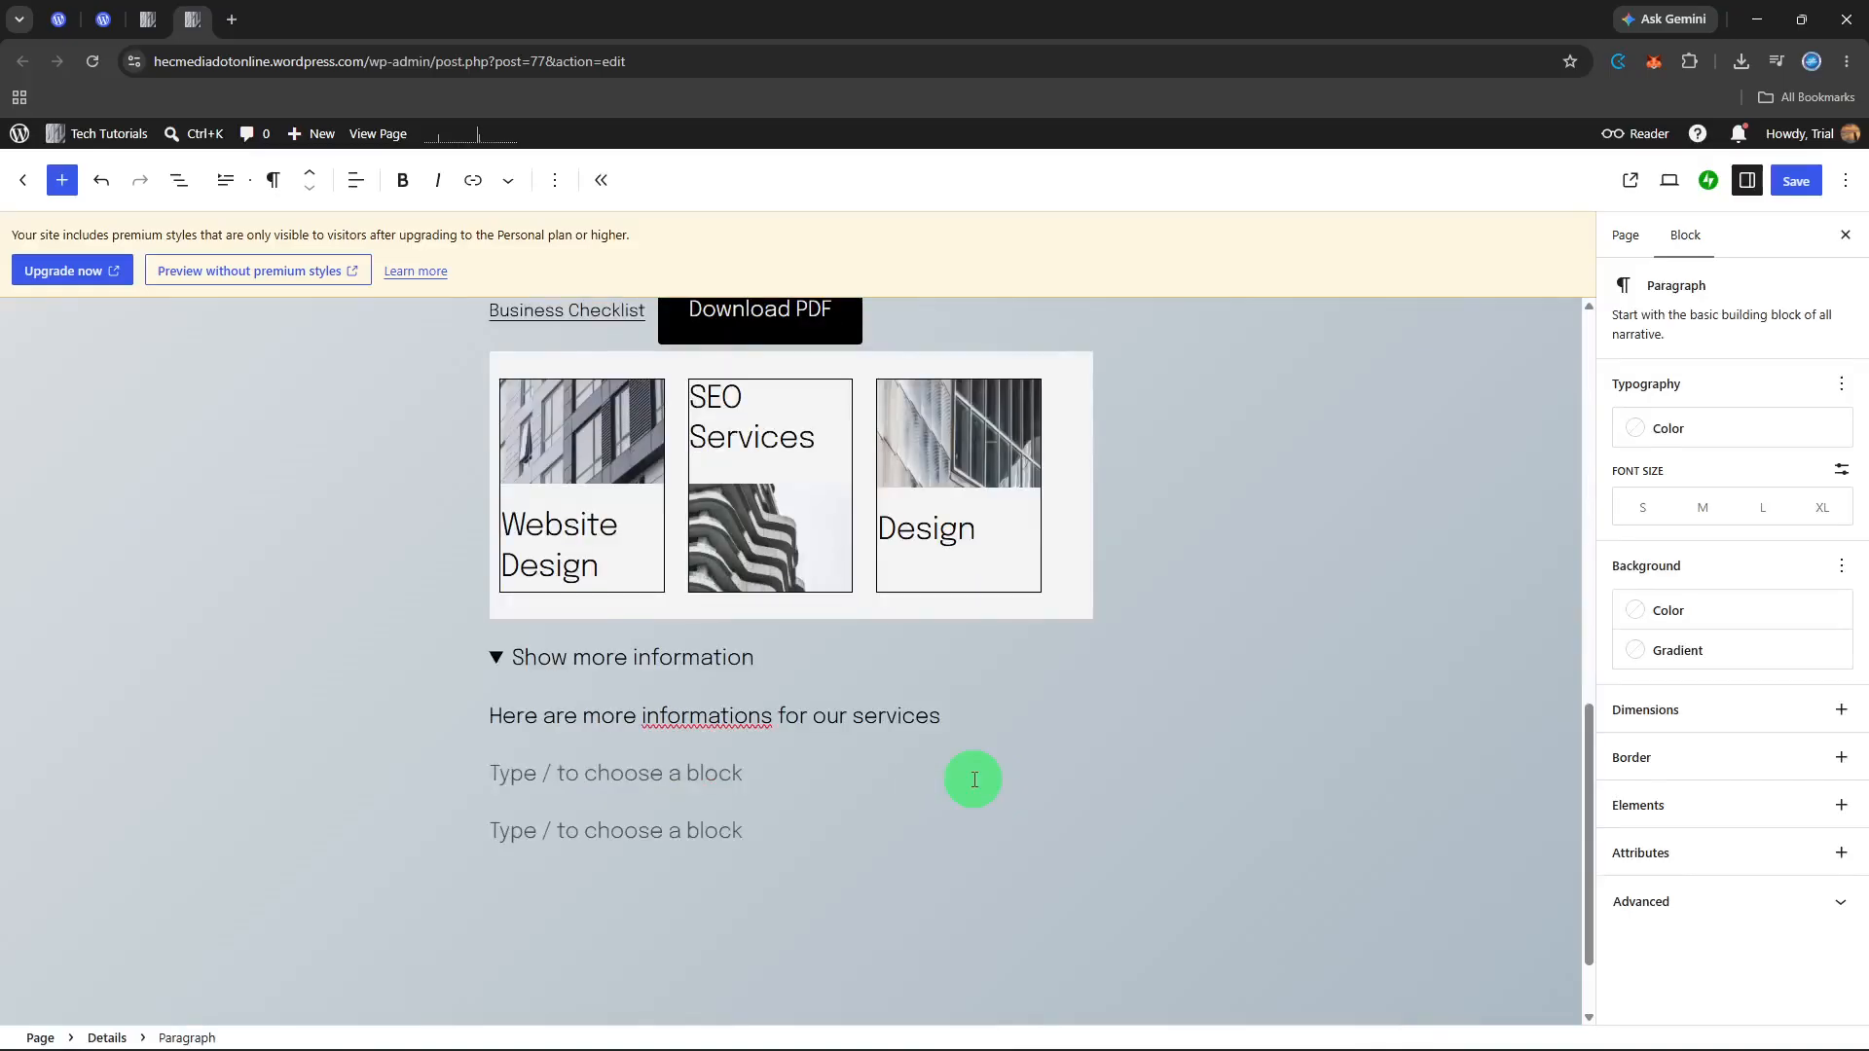
key(BackSpace)
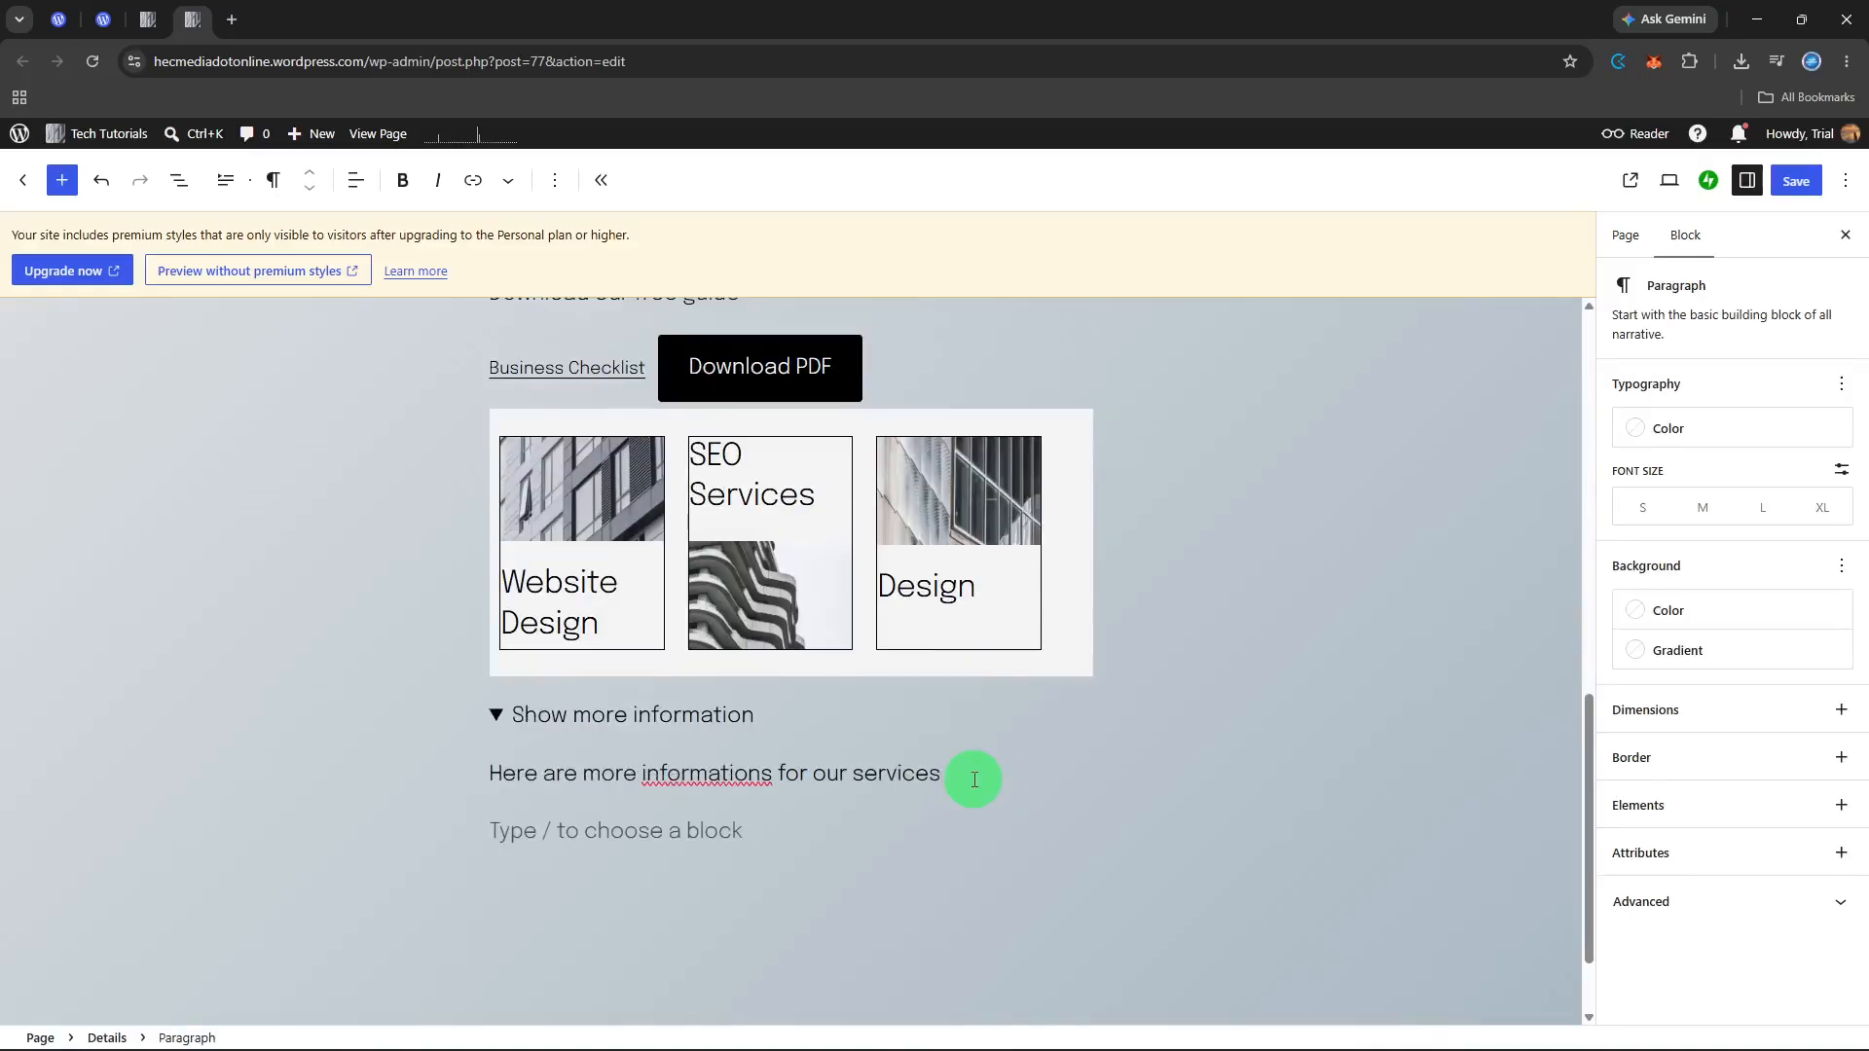
click(915, 837)
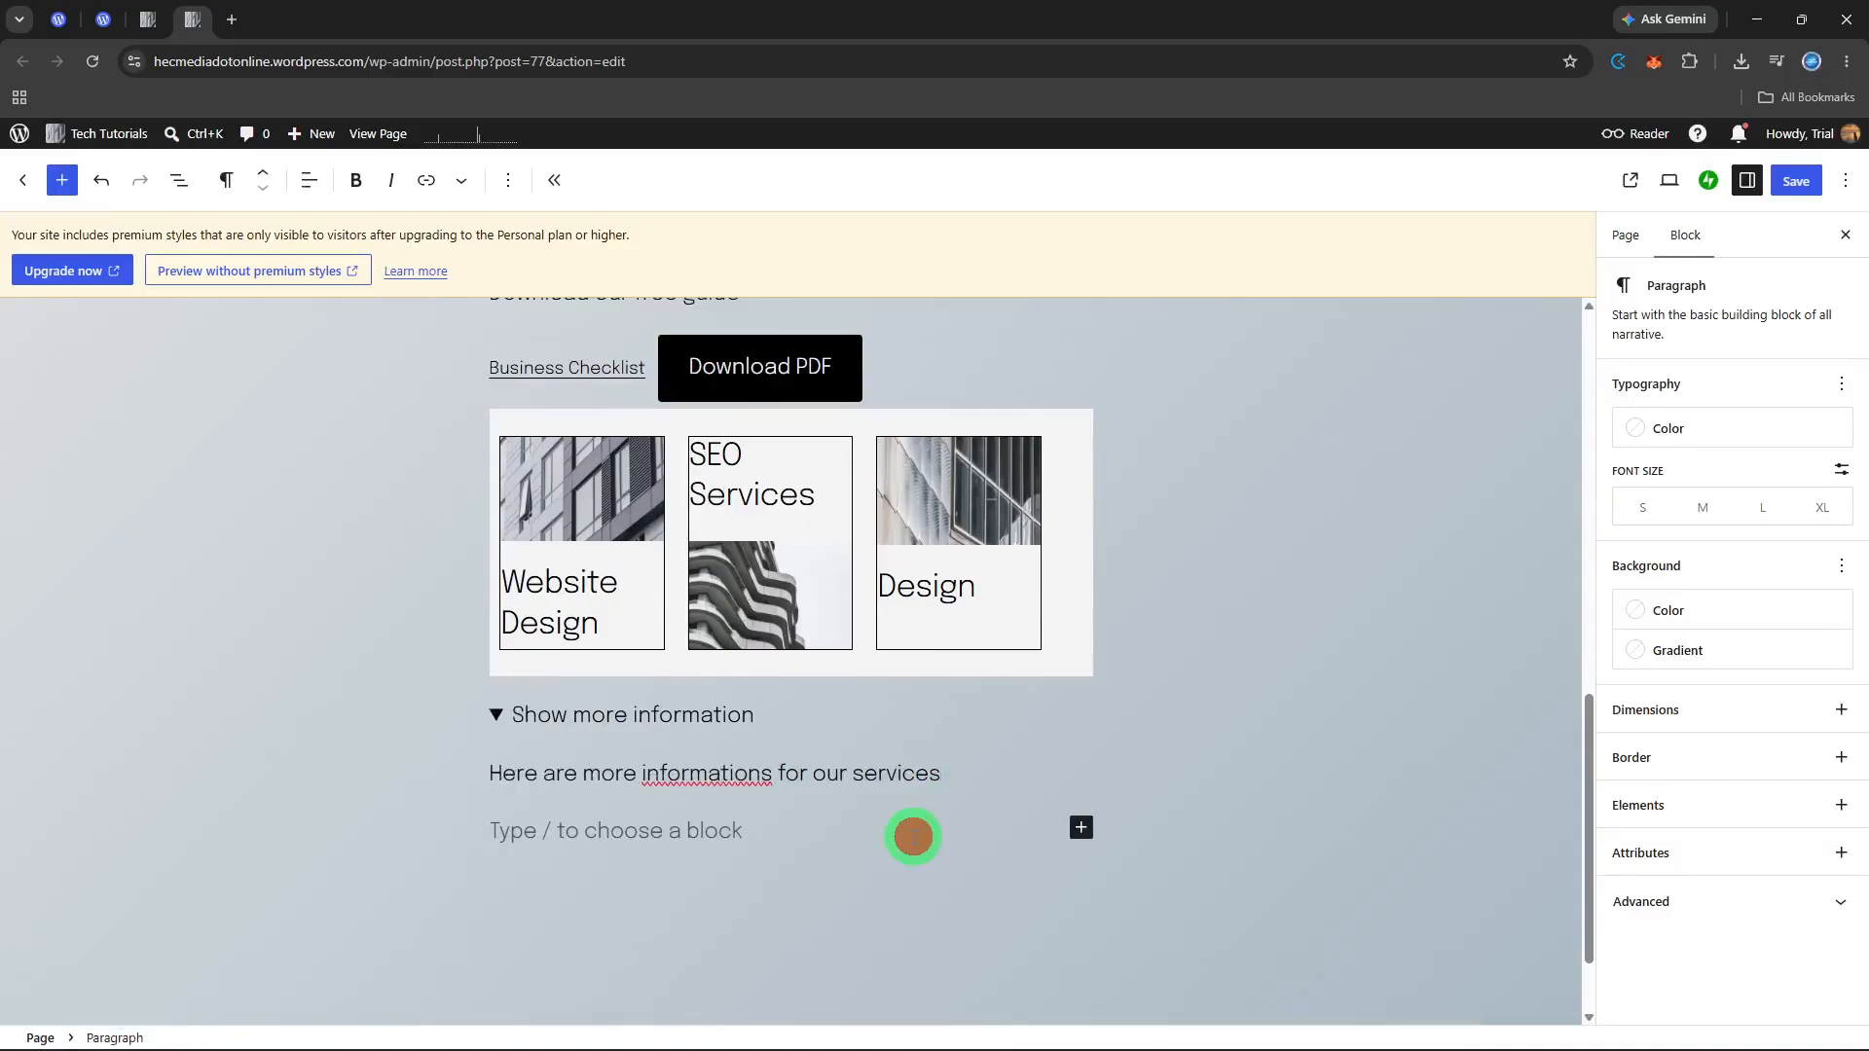
key(BackSpace)
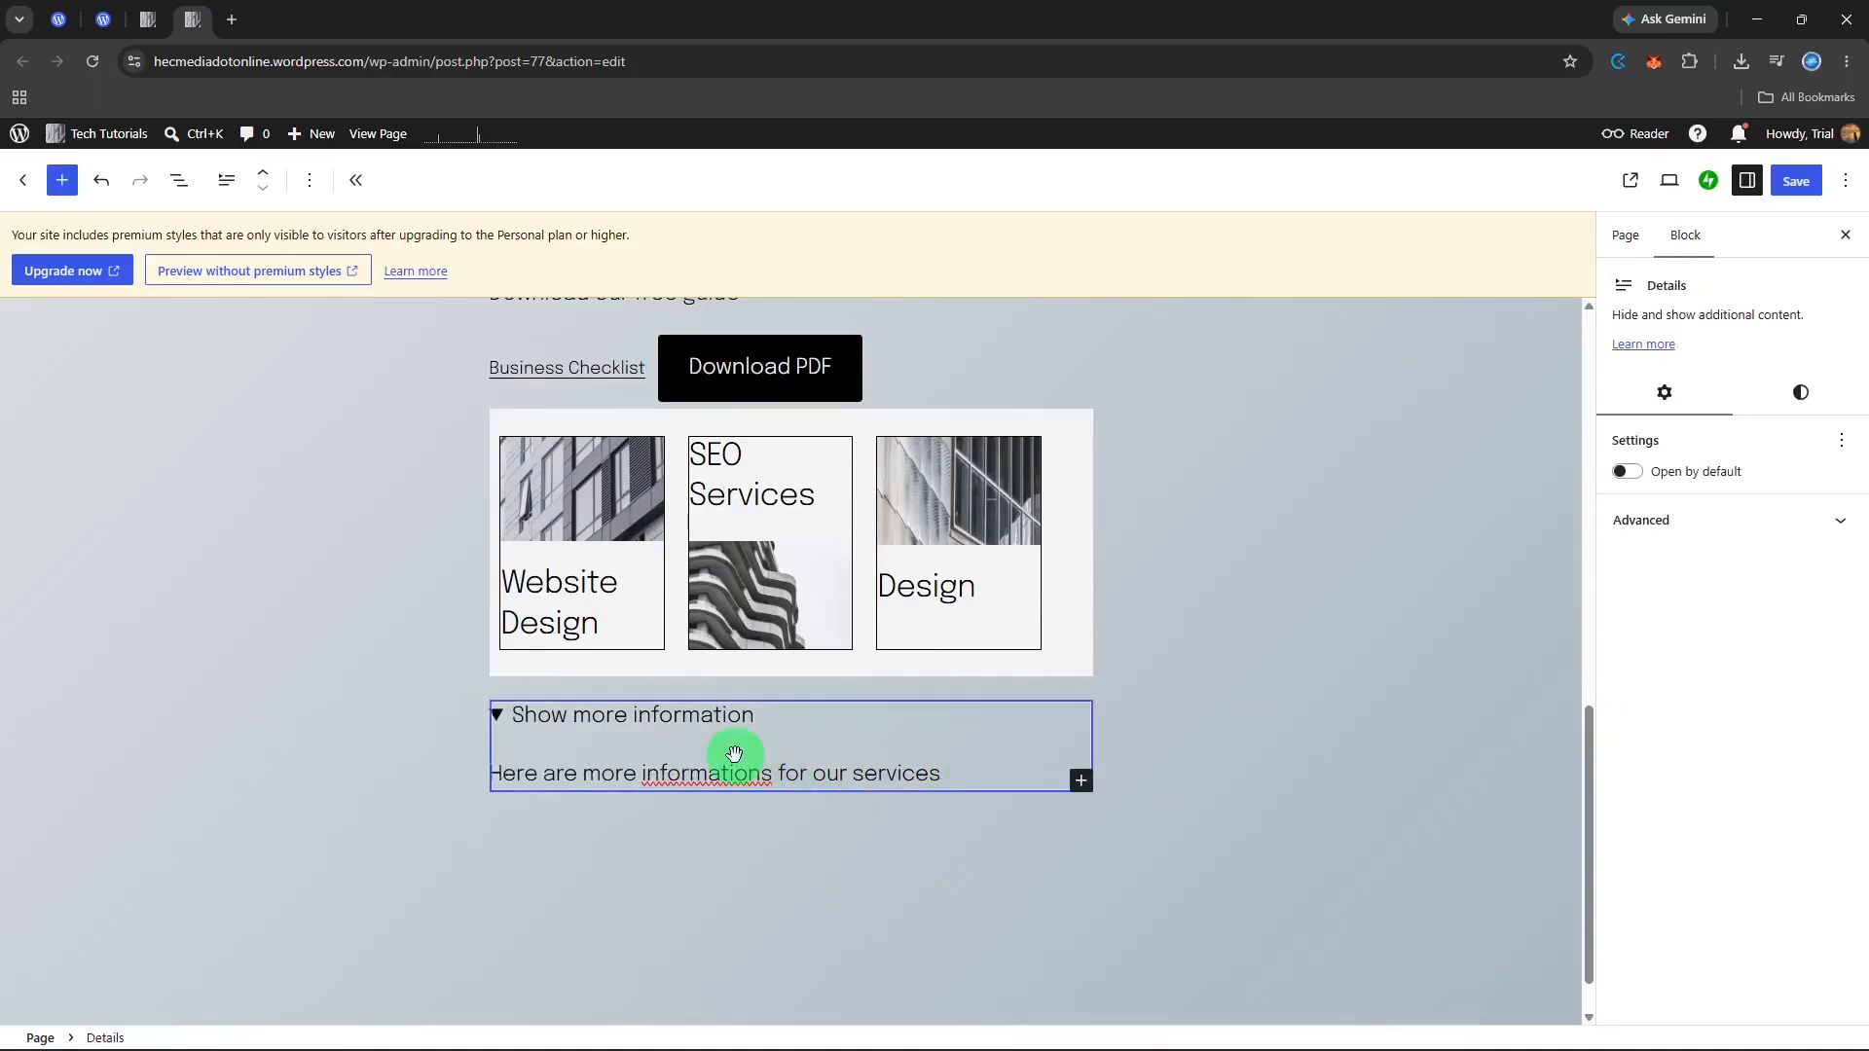
Step: Correct "informations" to "information" in the hidden paragraph and add a second line reading "Discover Materials"
click(769, 776)
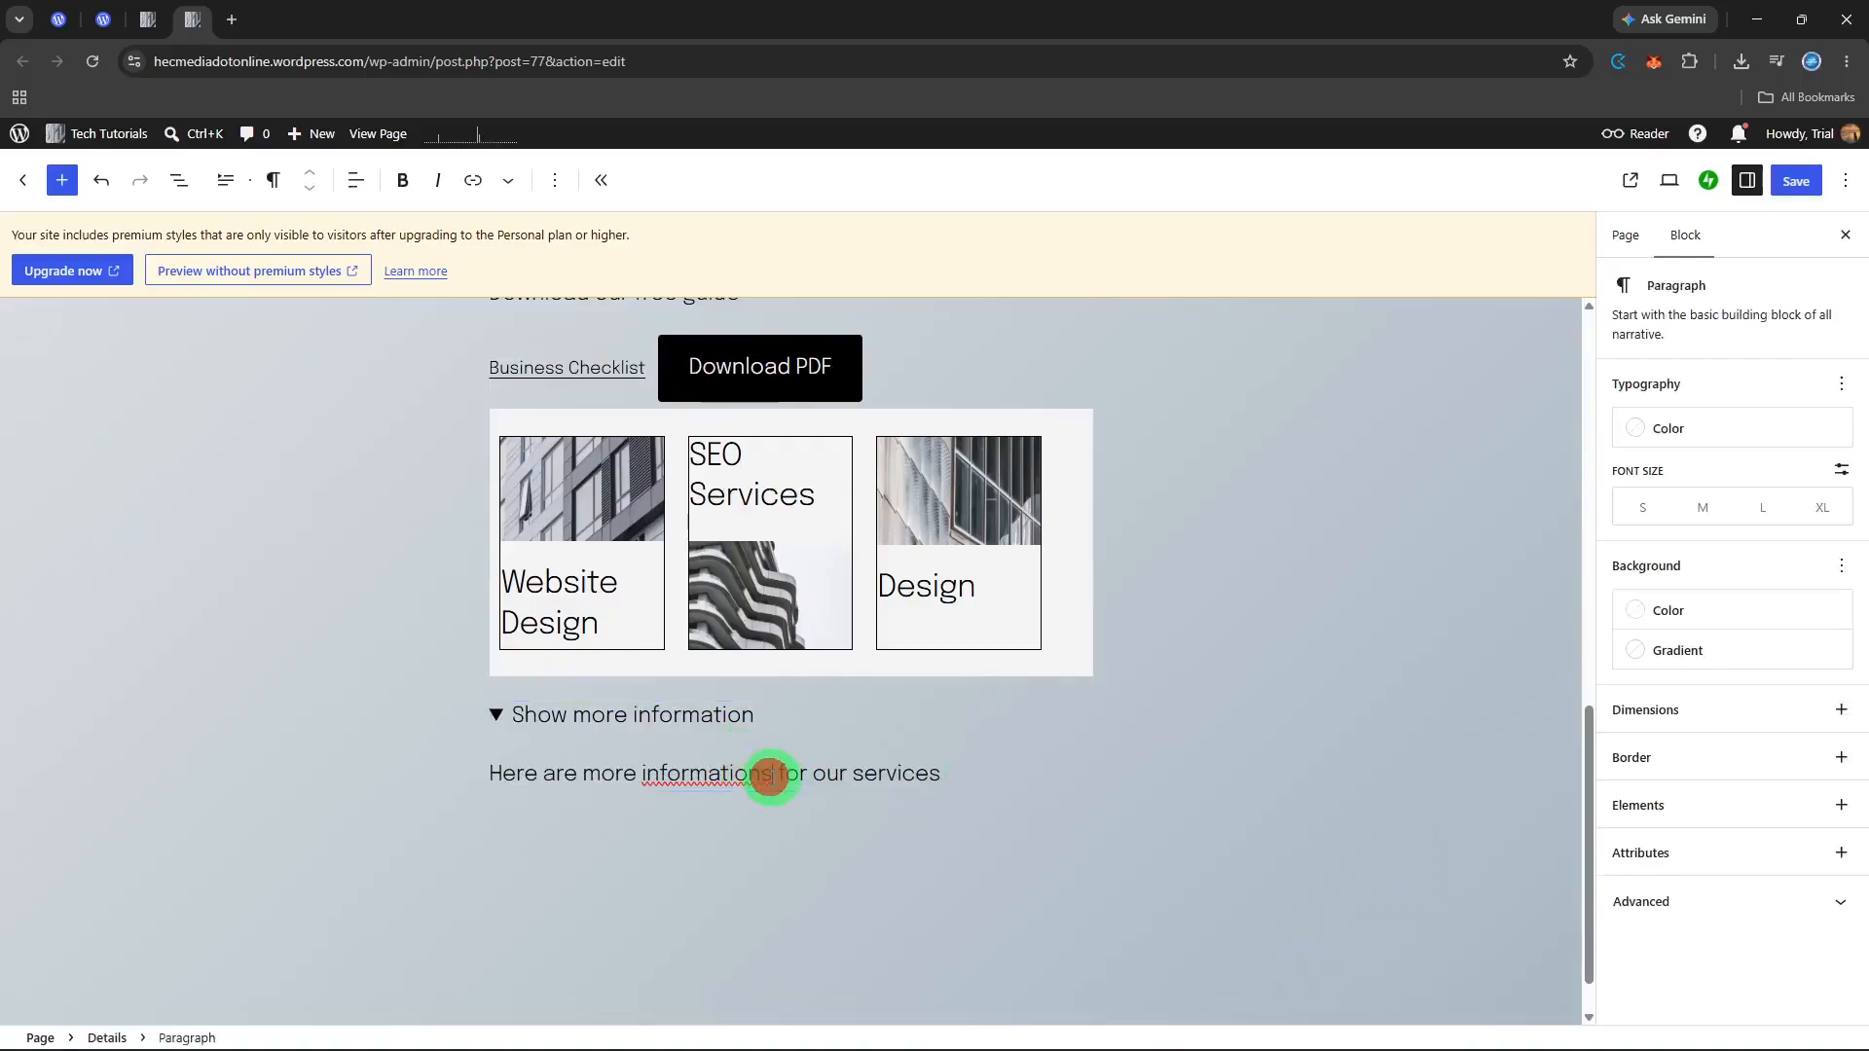
key(BackSpace)
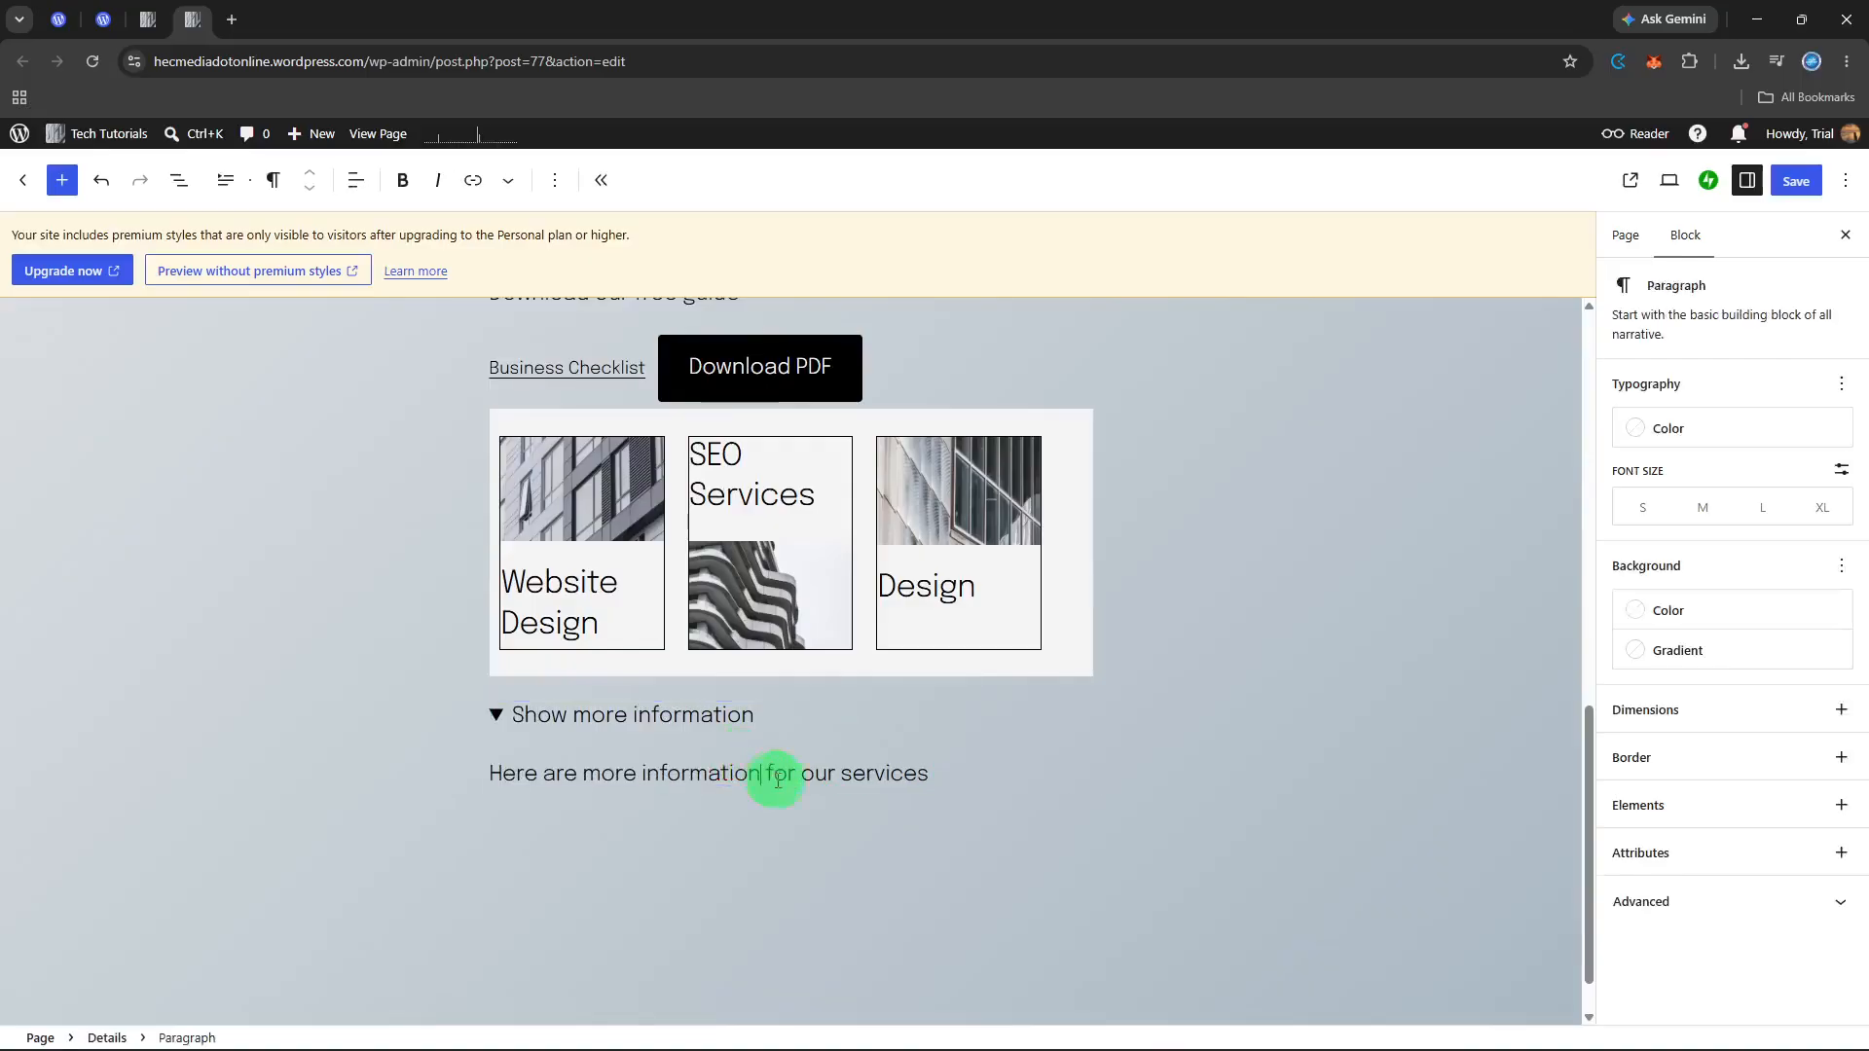
click(961, 776)
key(Return)
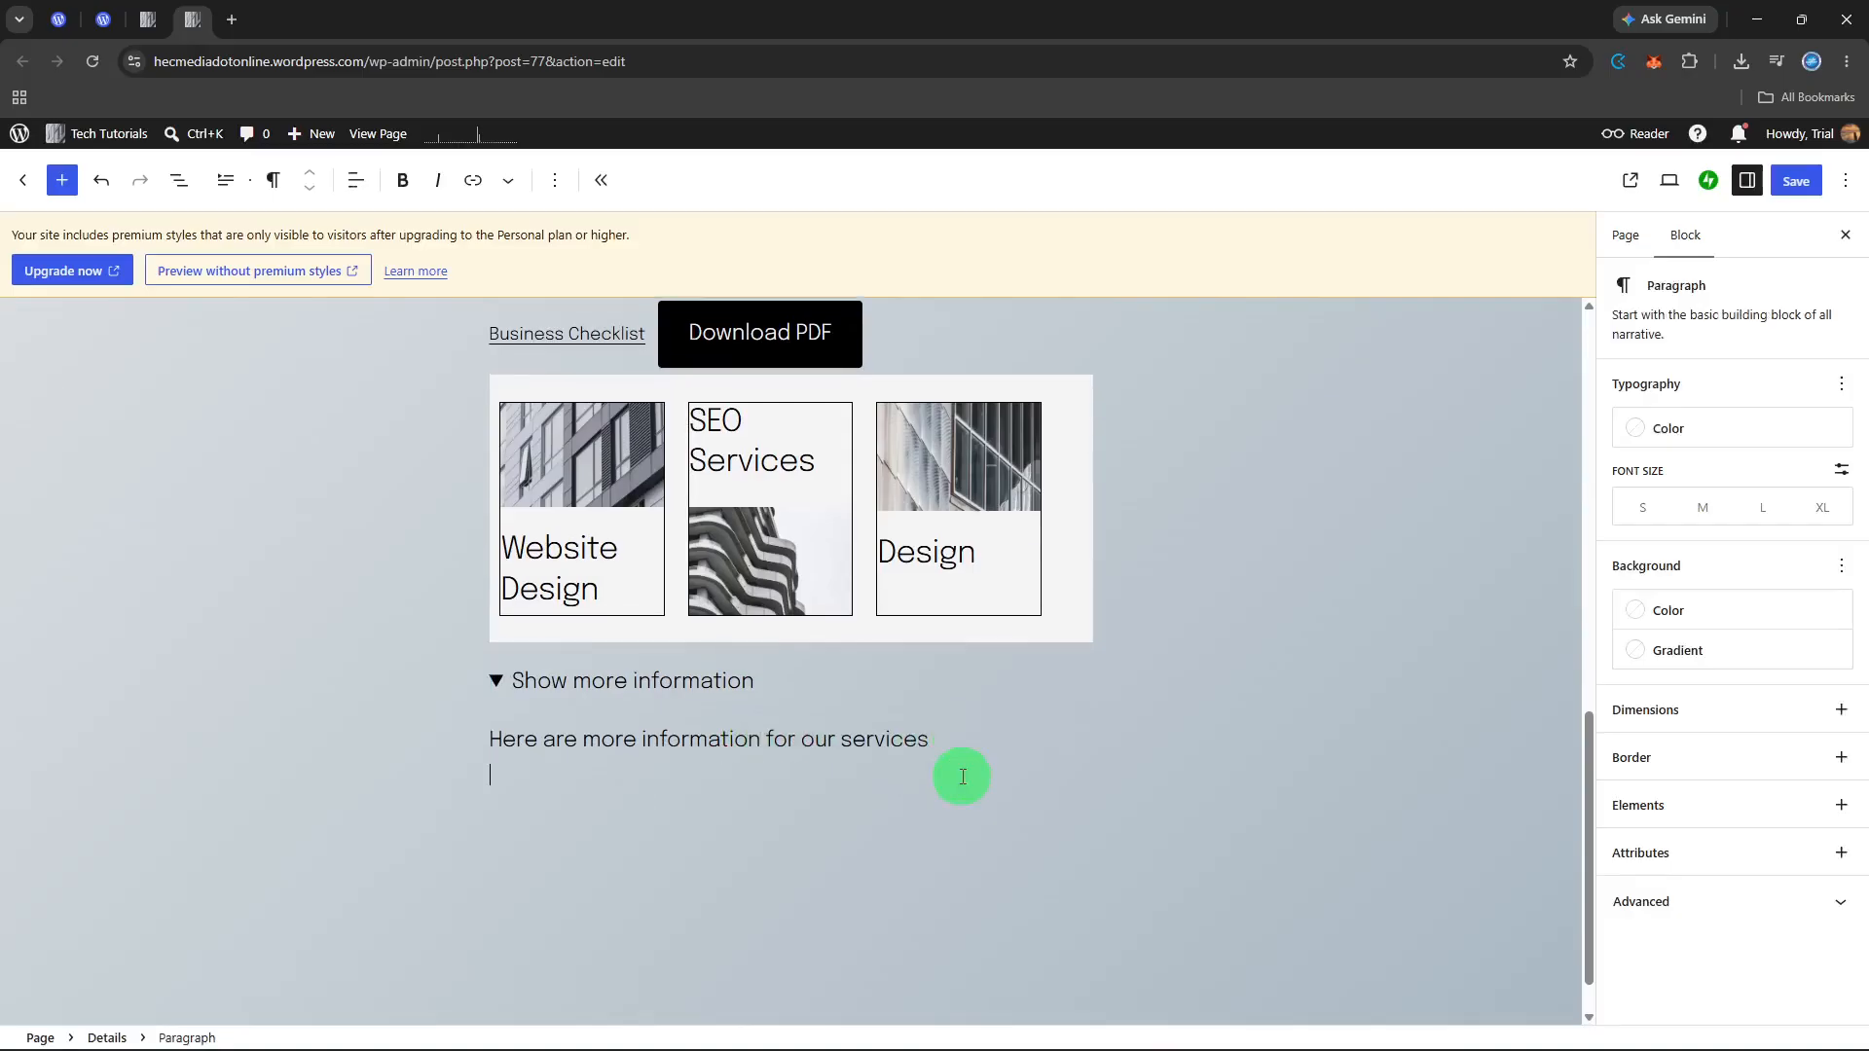
text(Discover Materials)
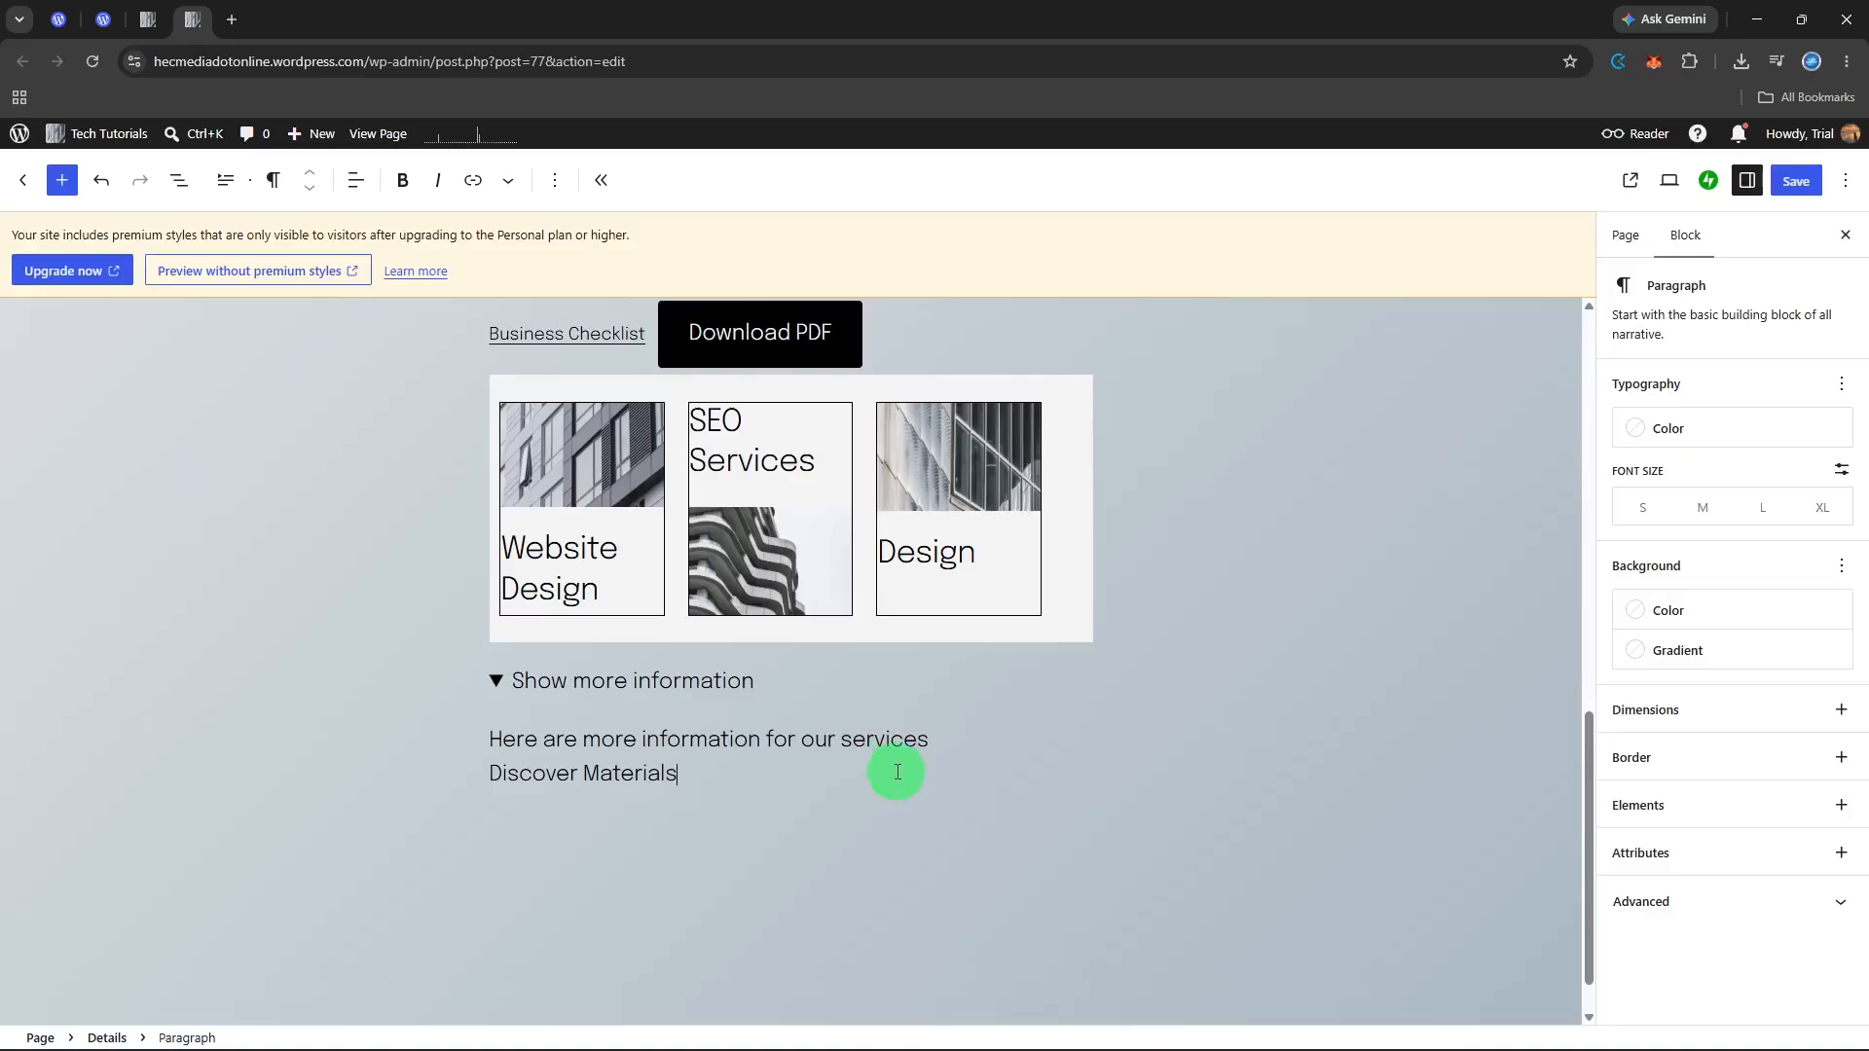
Step: Add an empty line after "Discover Materials" in the hidden paragraph
click(946, 739)
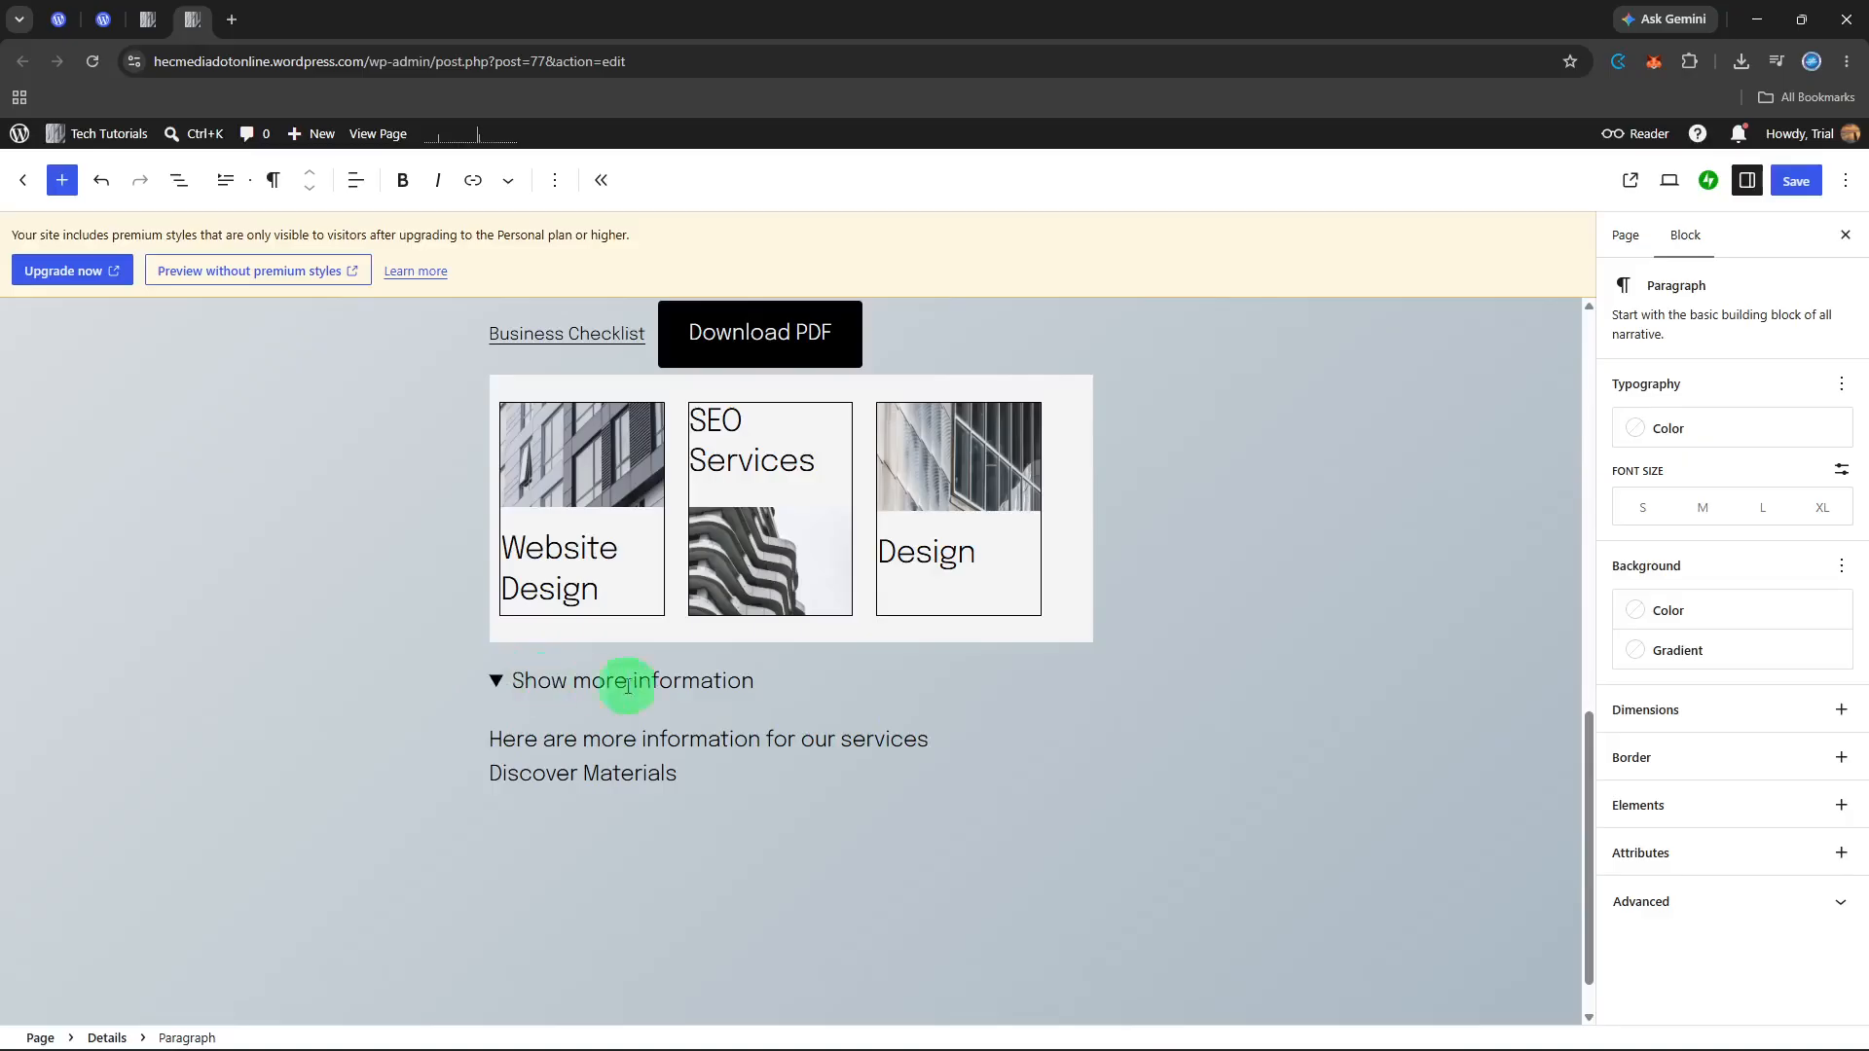
click(890, 758)
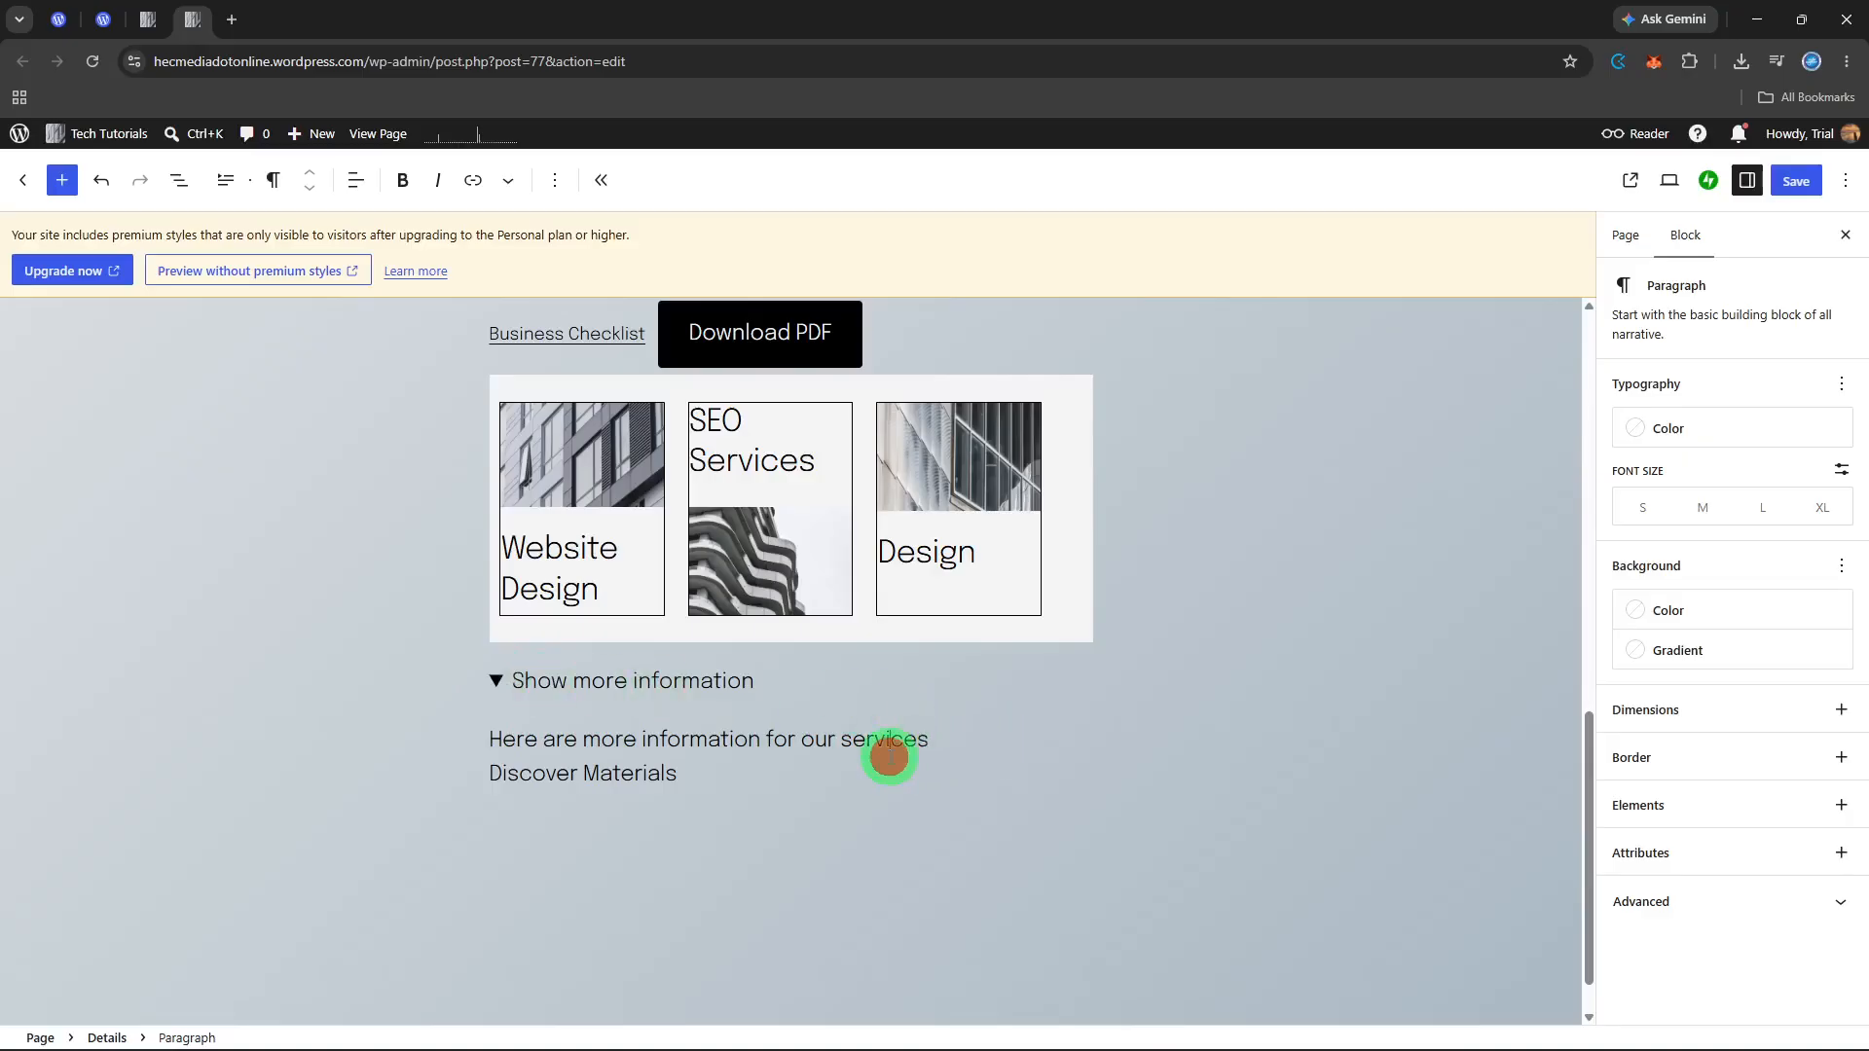
click(856, 776)
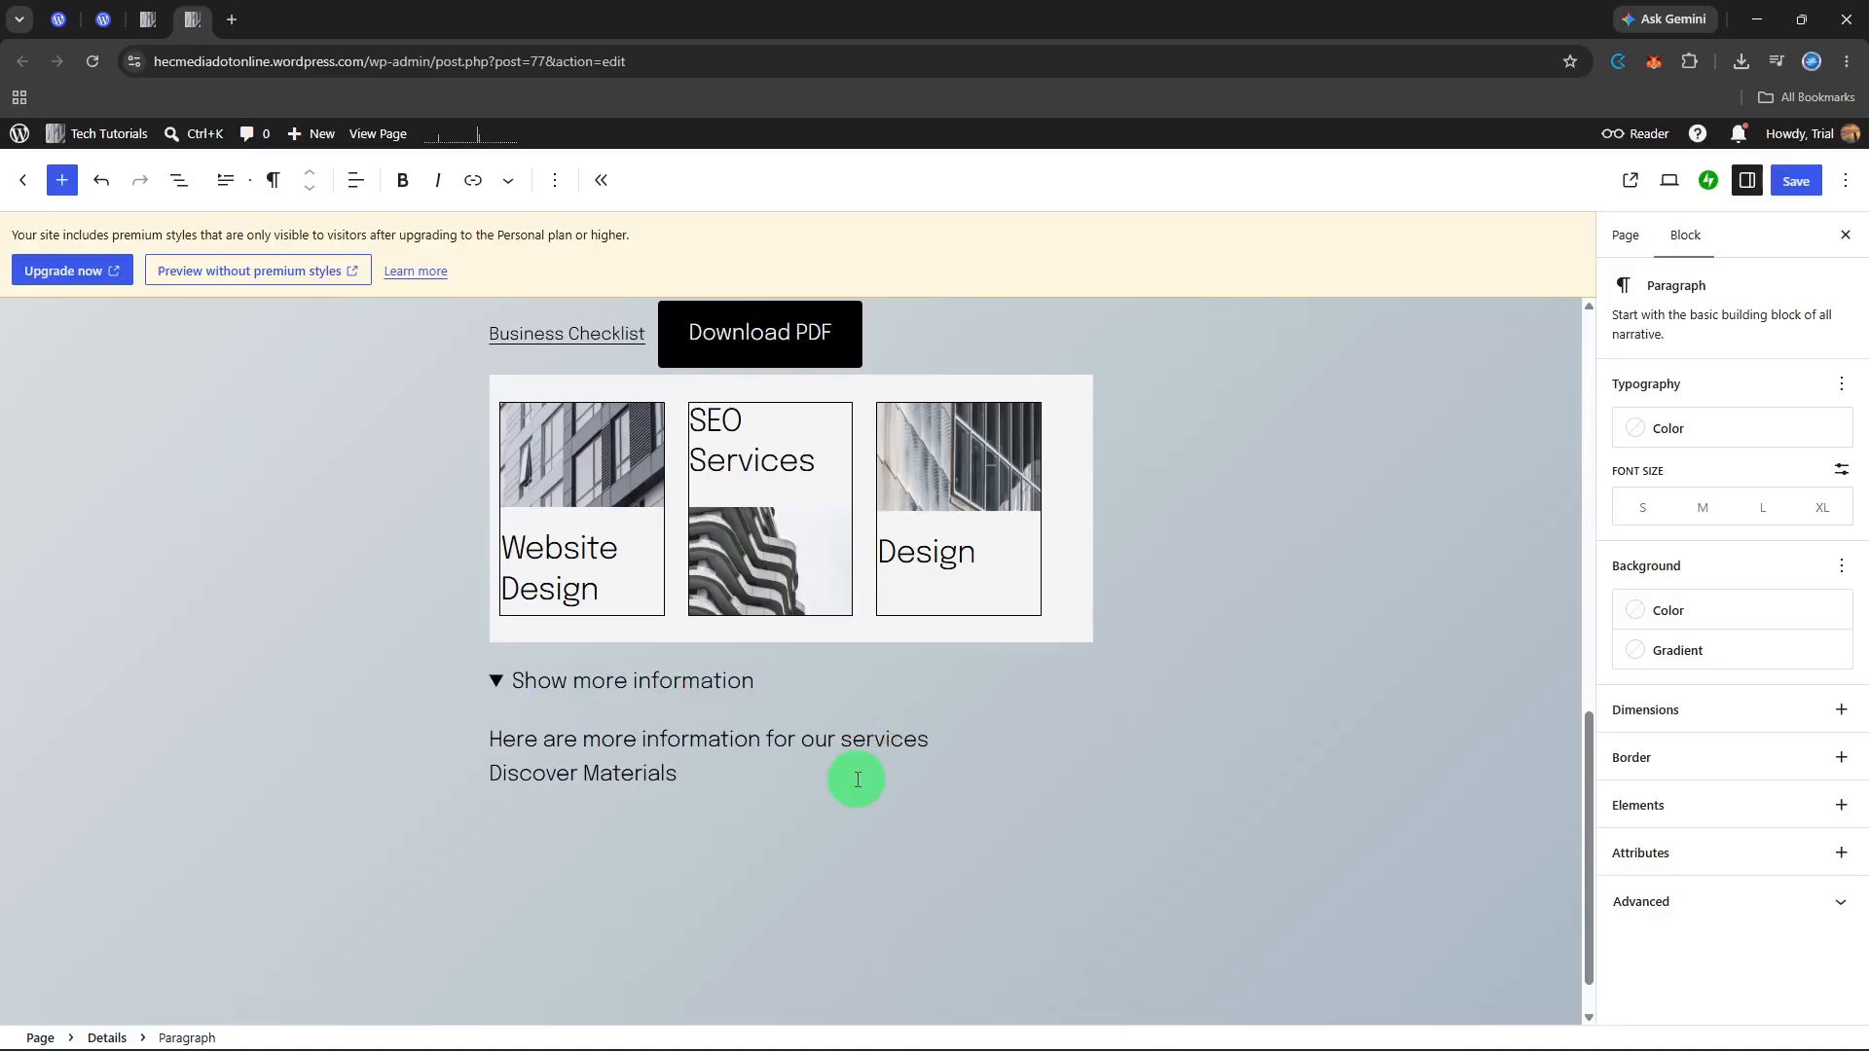
key(Return)
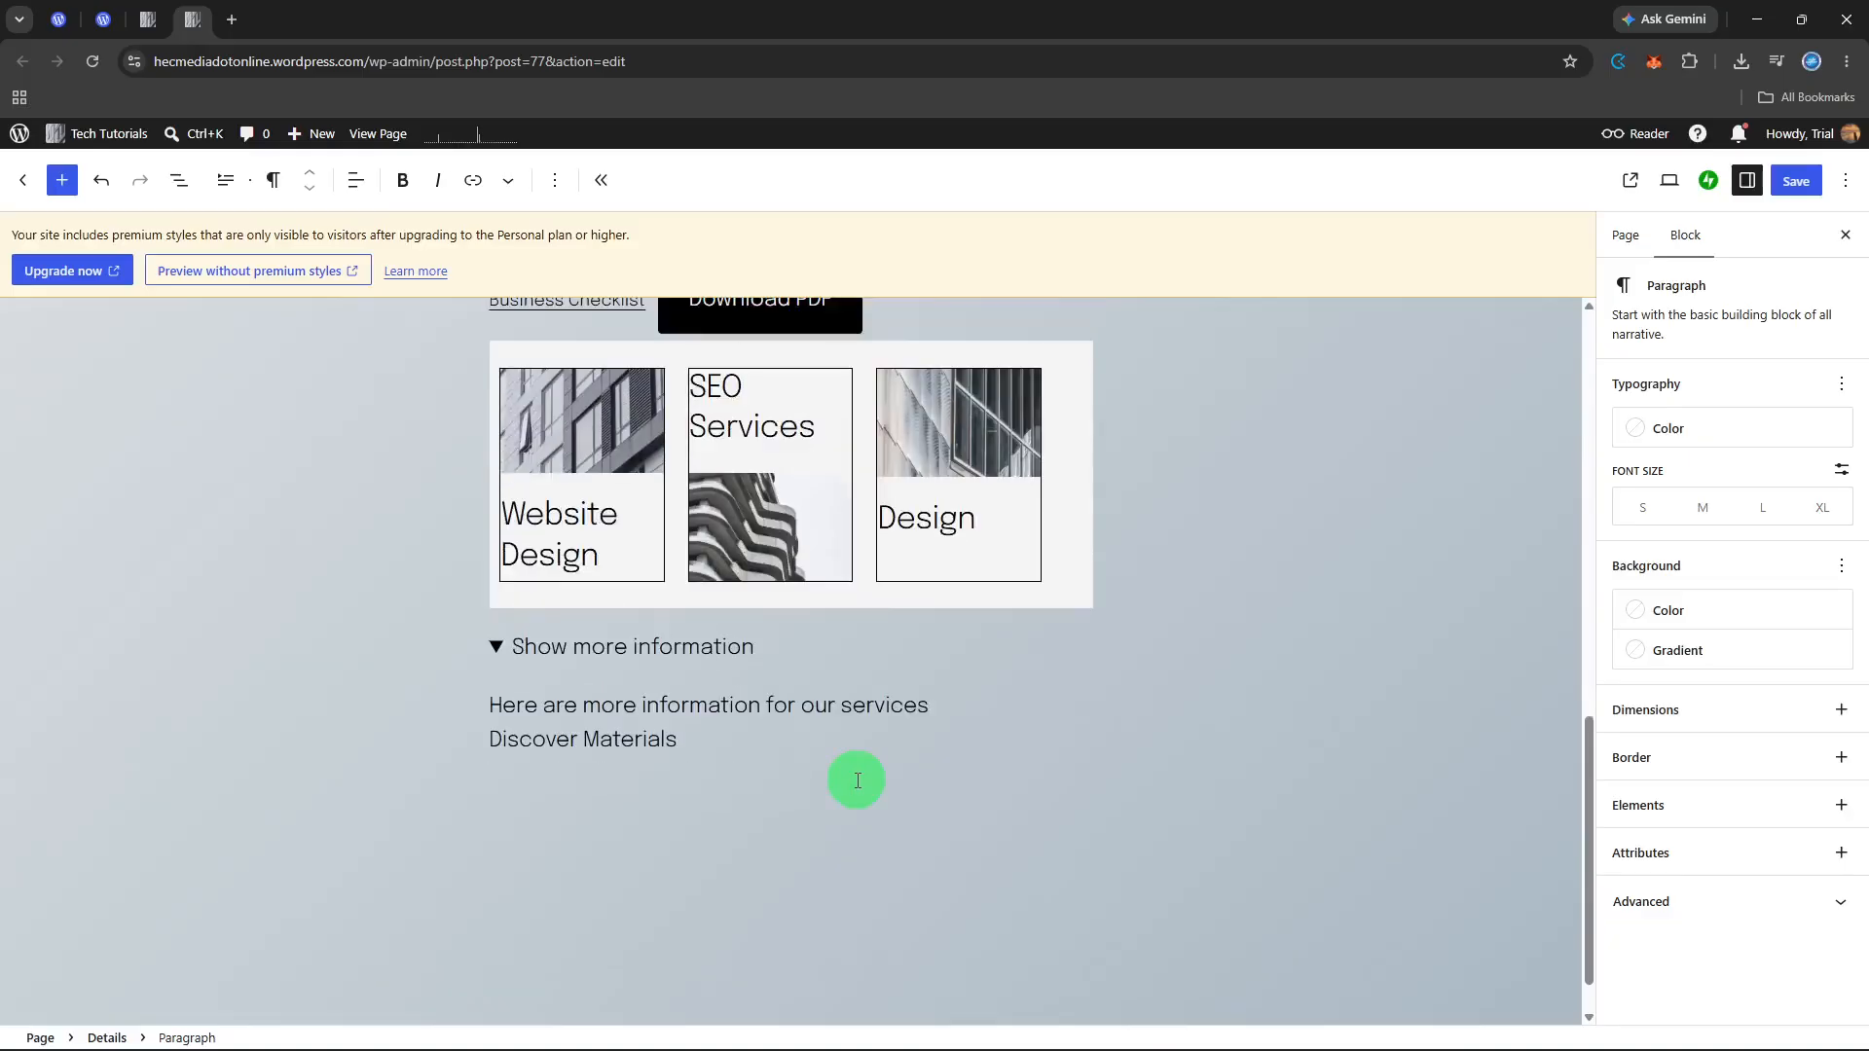
Step: Insert a second Details block below the "Show more information" block
click(828, 808)
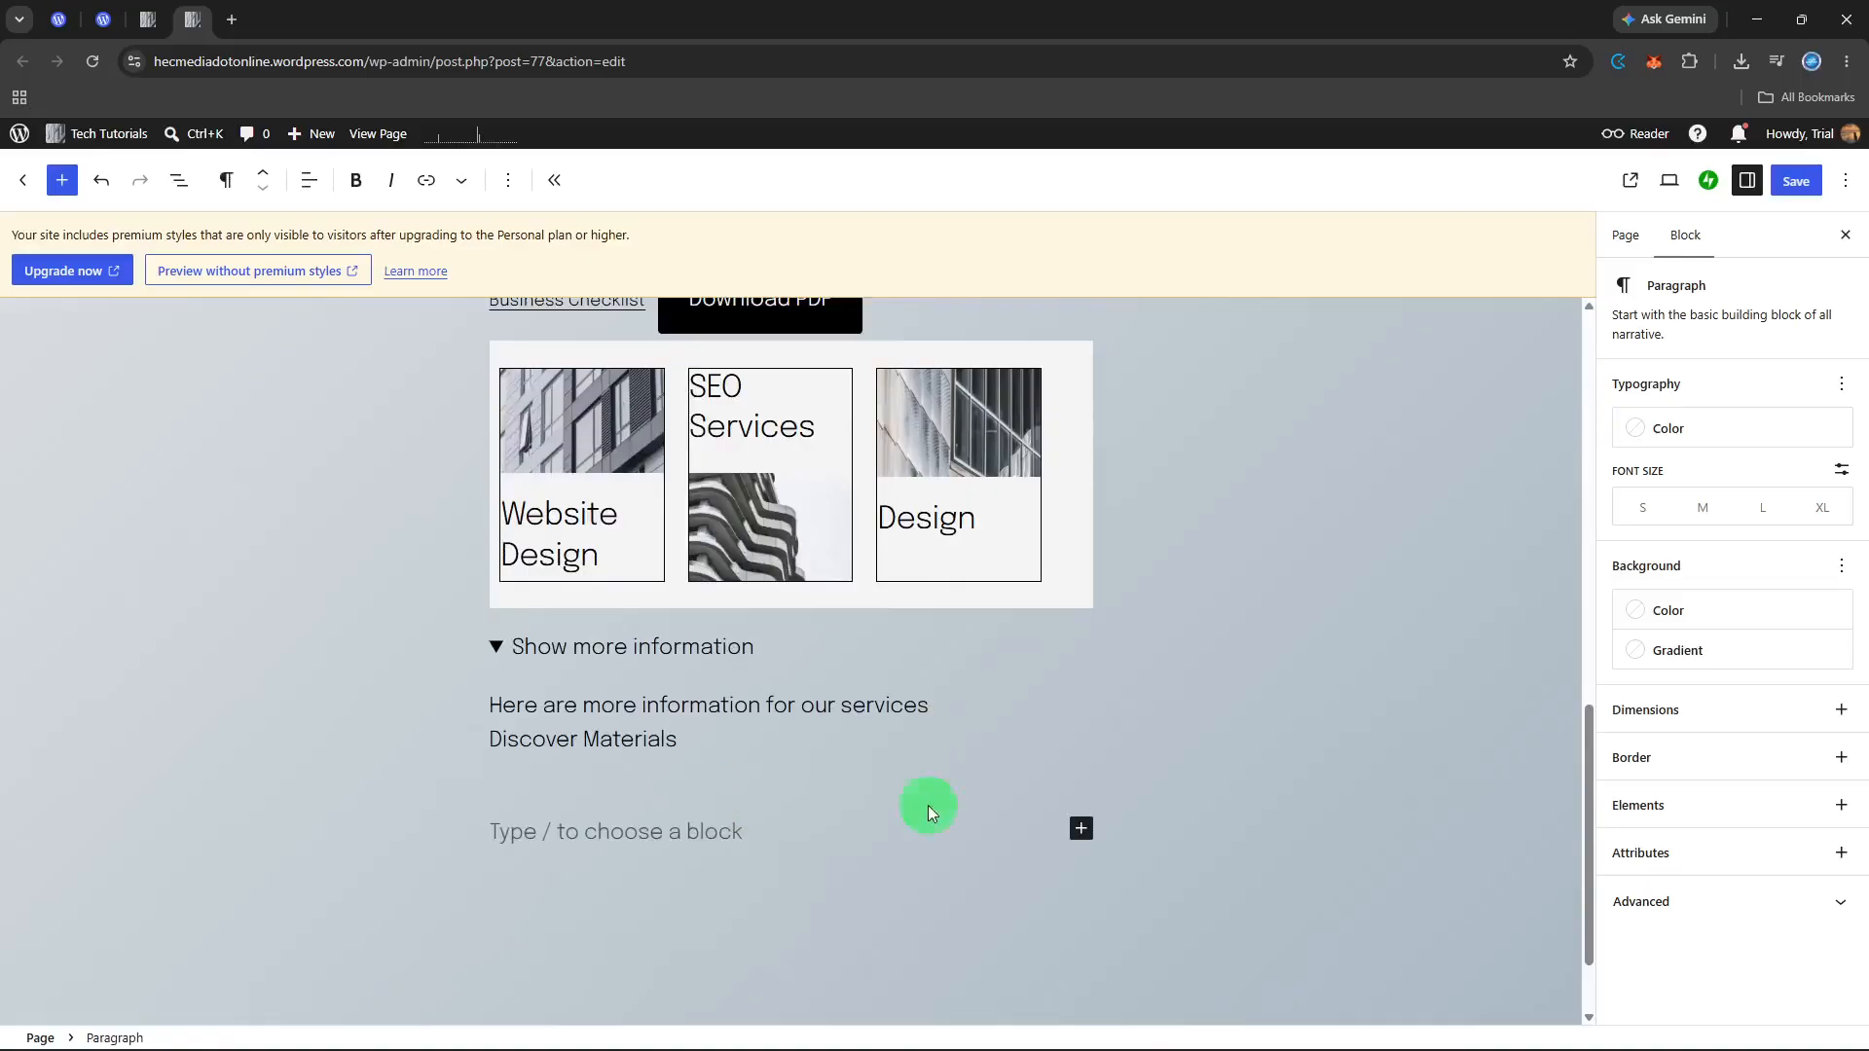
click(1081, 829)
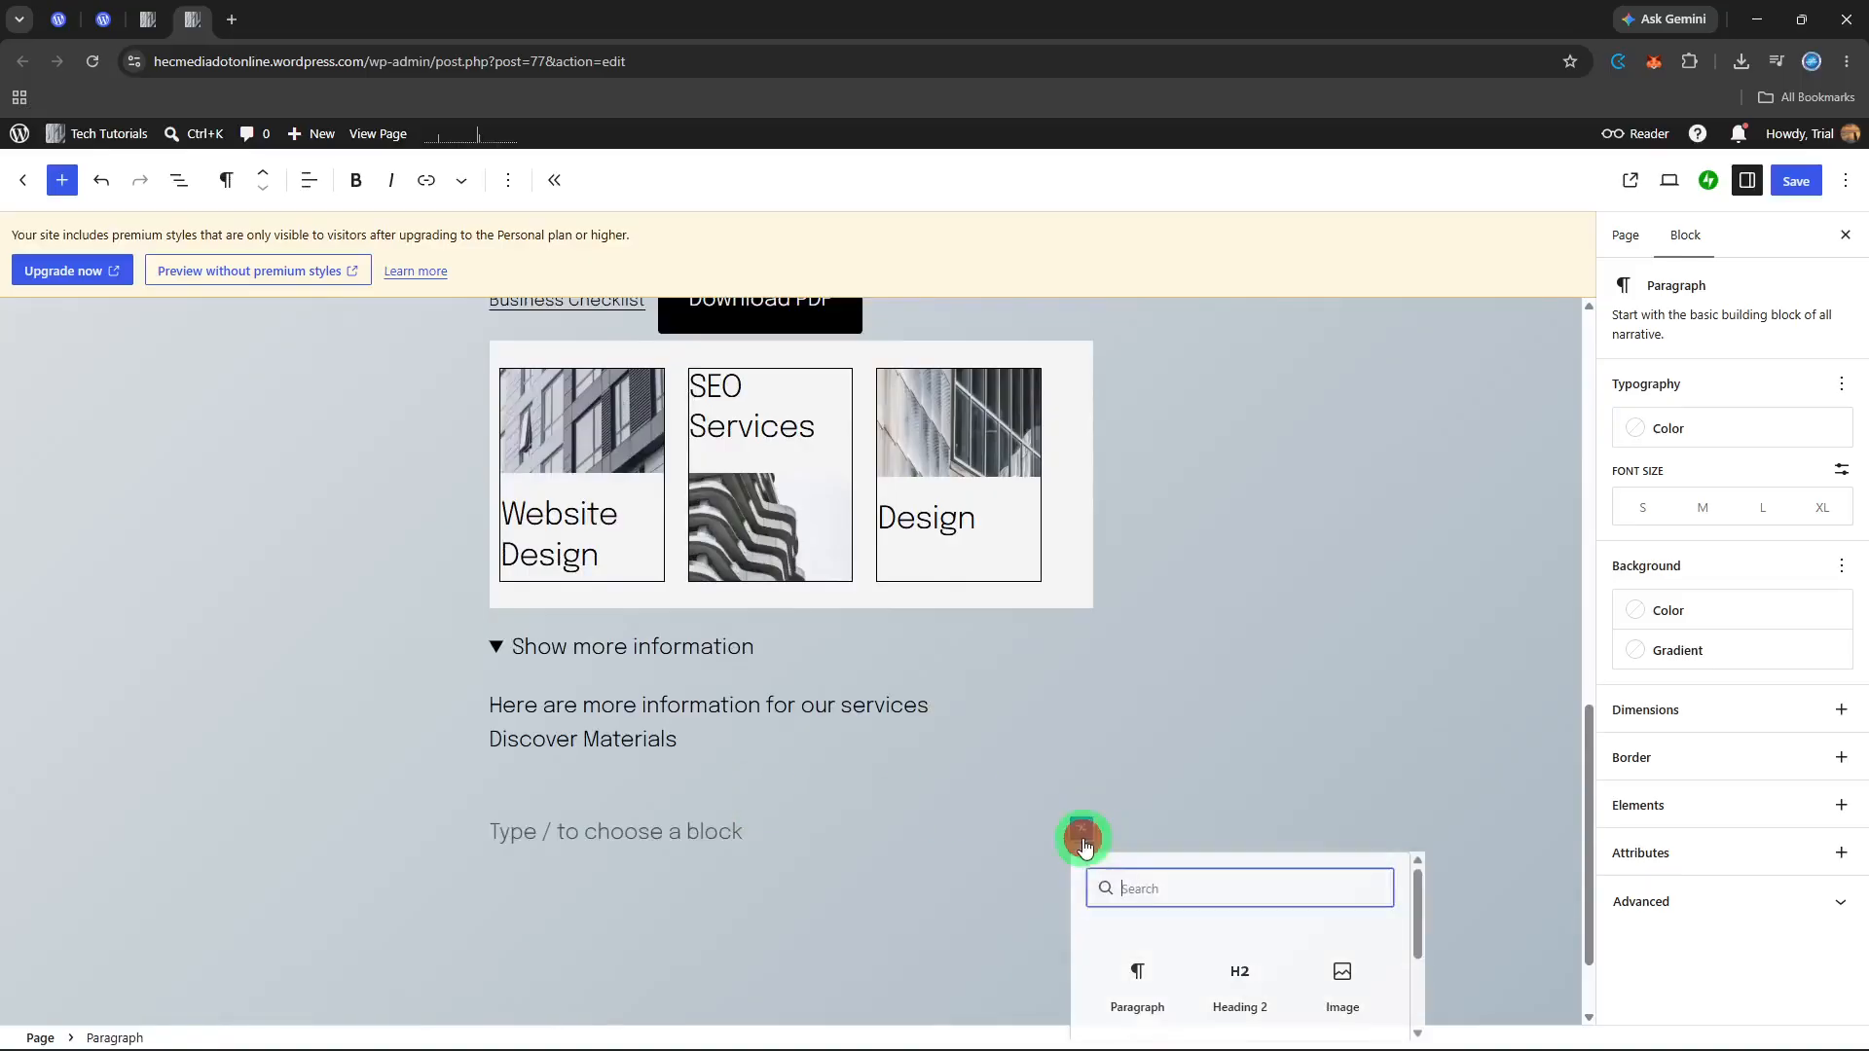
text(de)
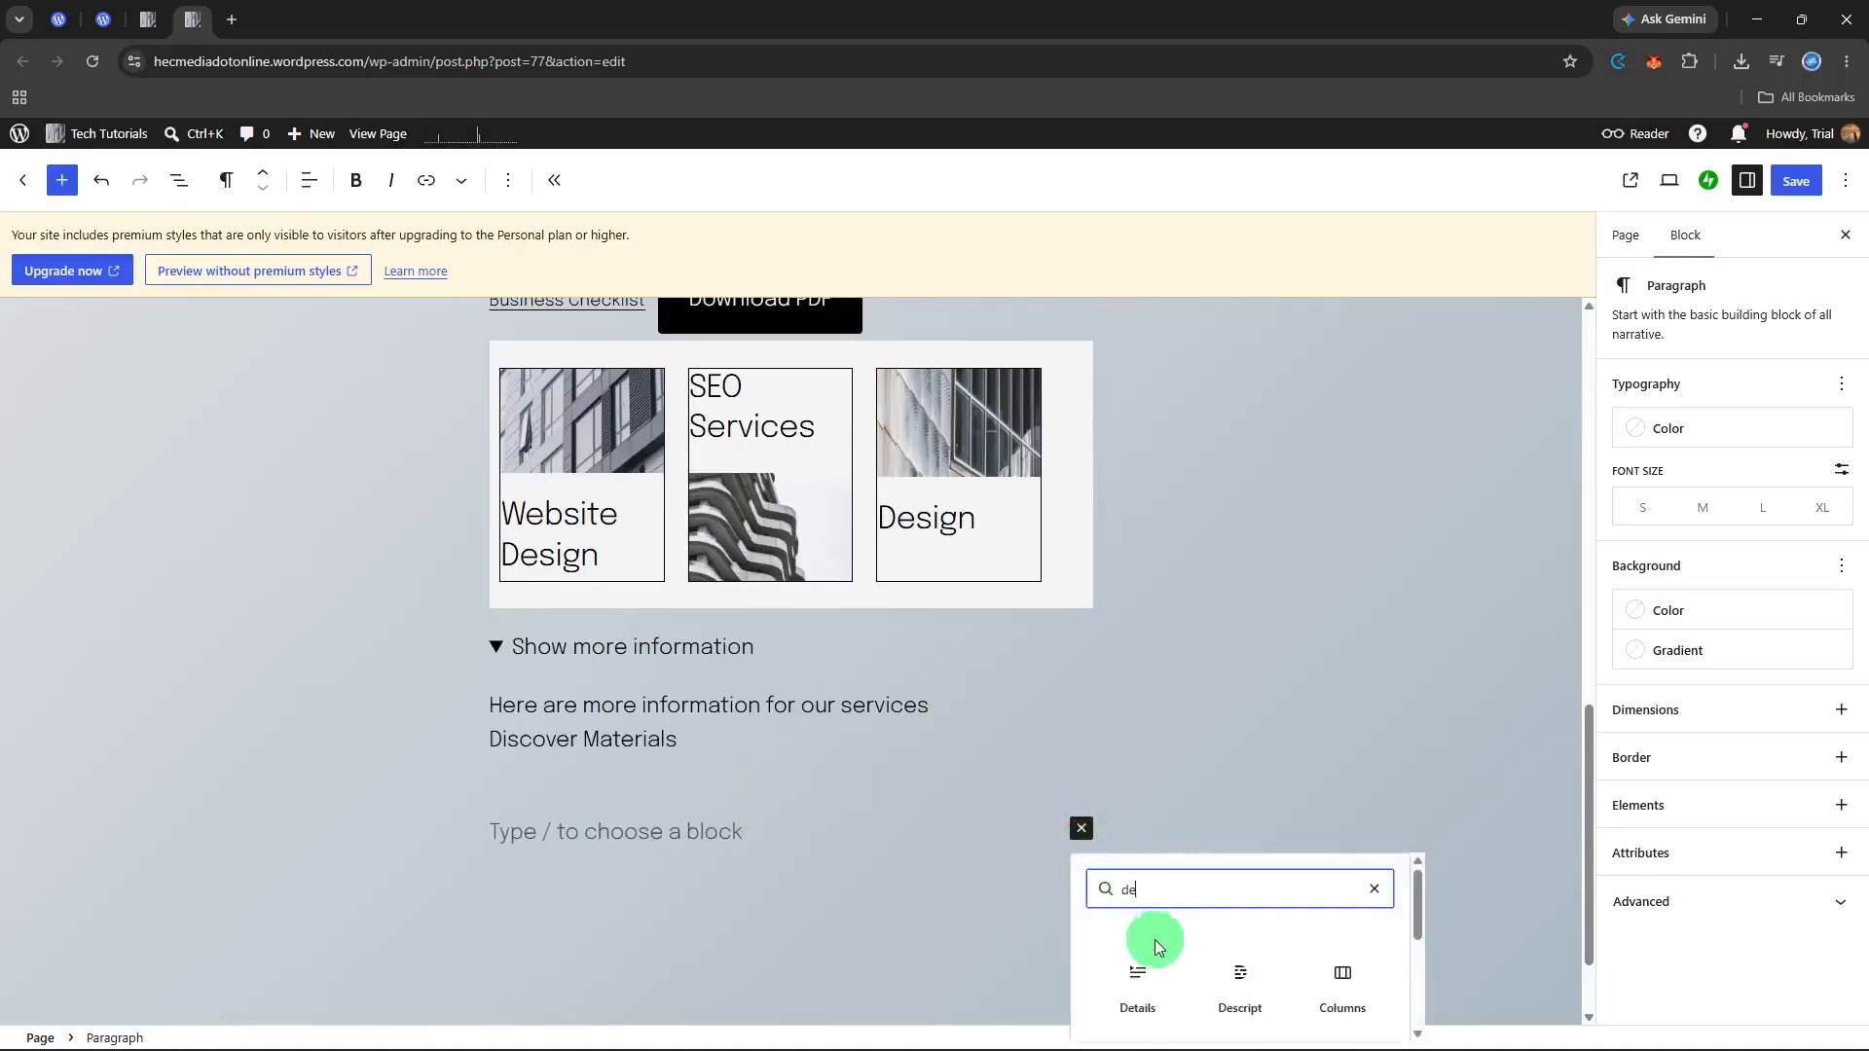
click(1159, 986)
scroll(657, 827, down, 1)
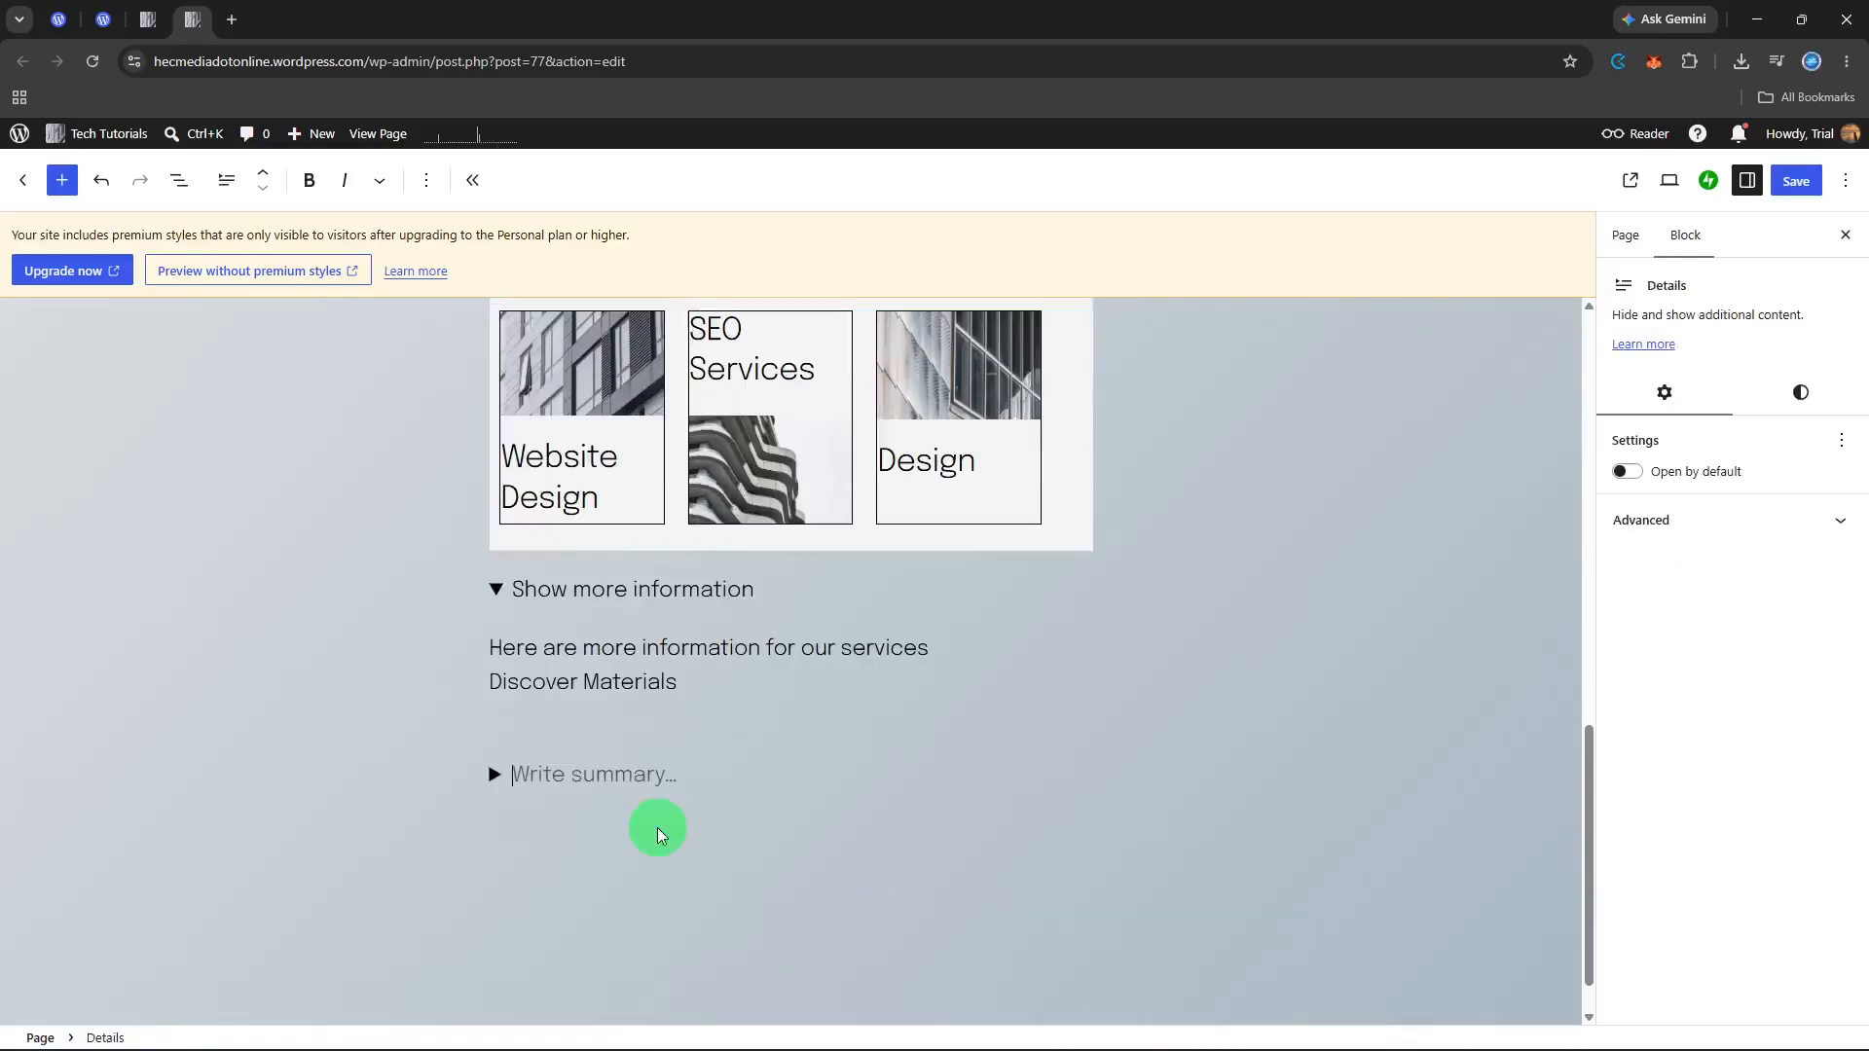
Step: Write "Frequently Asked Questions" as the summary of the second Details block
text(Frequently)
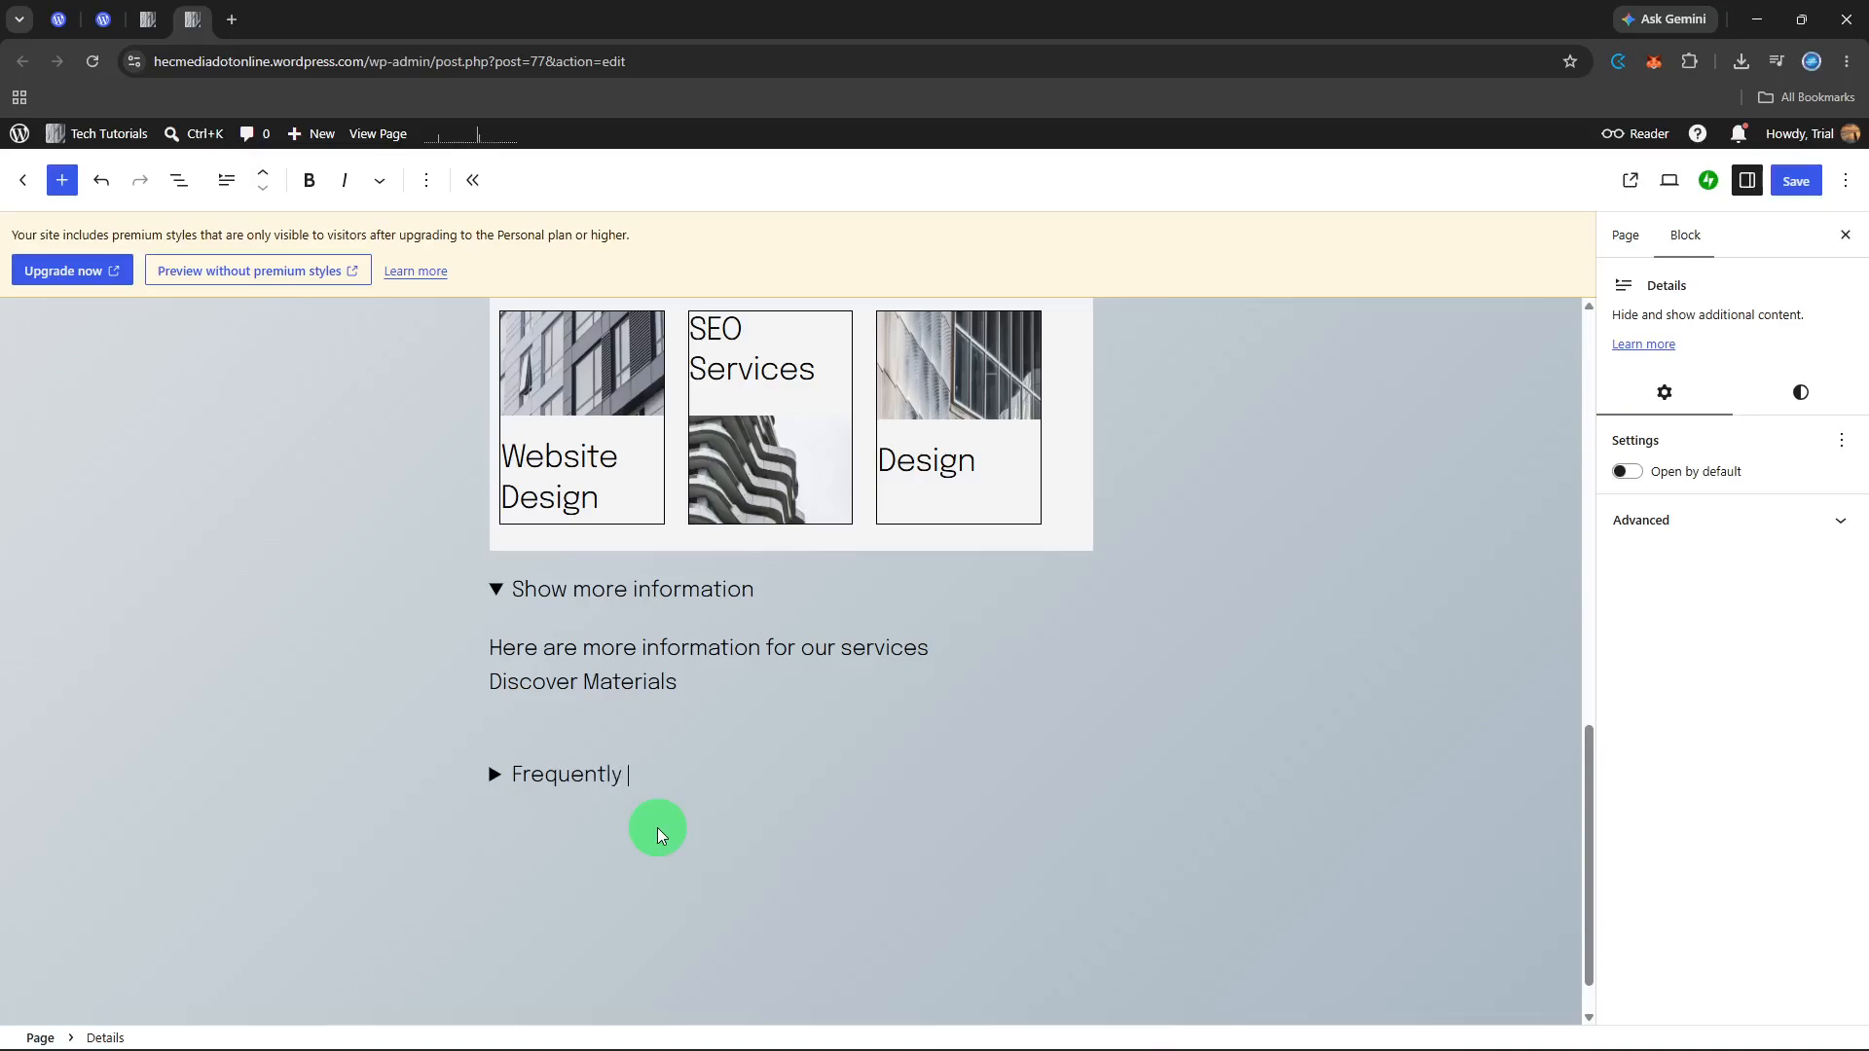
text(Asked Questions)
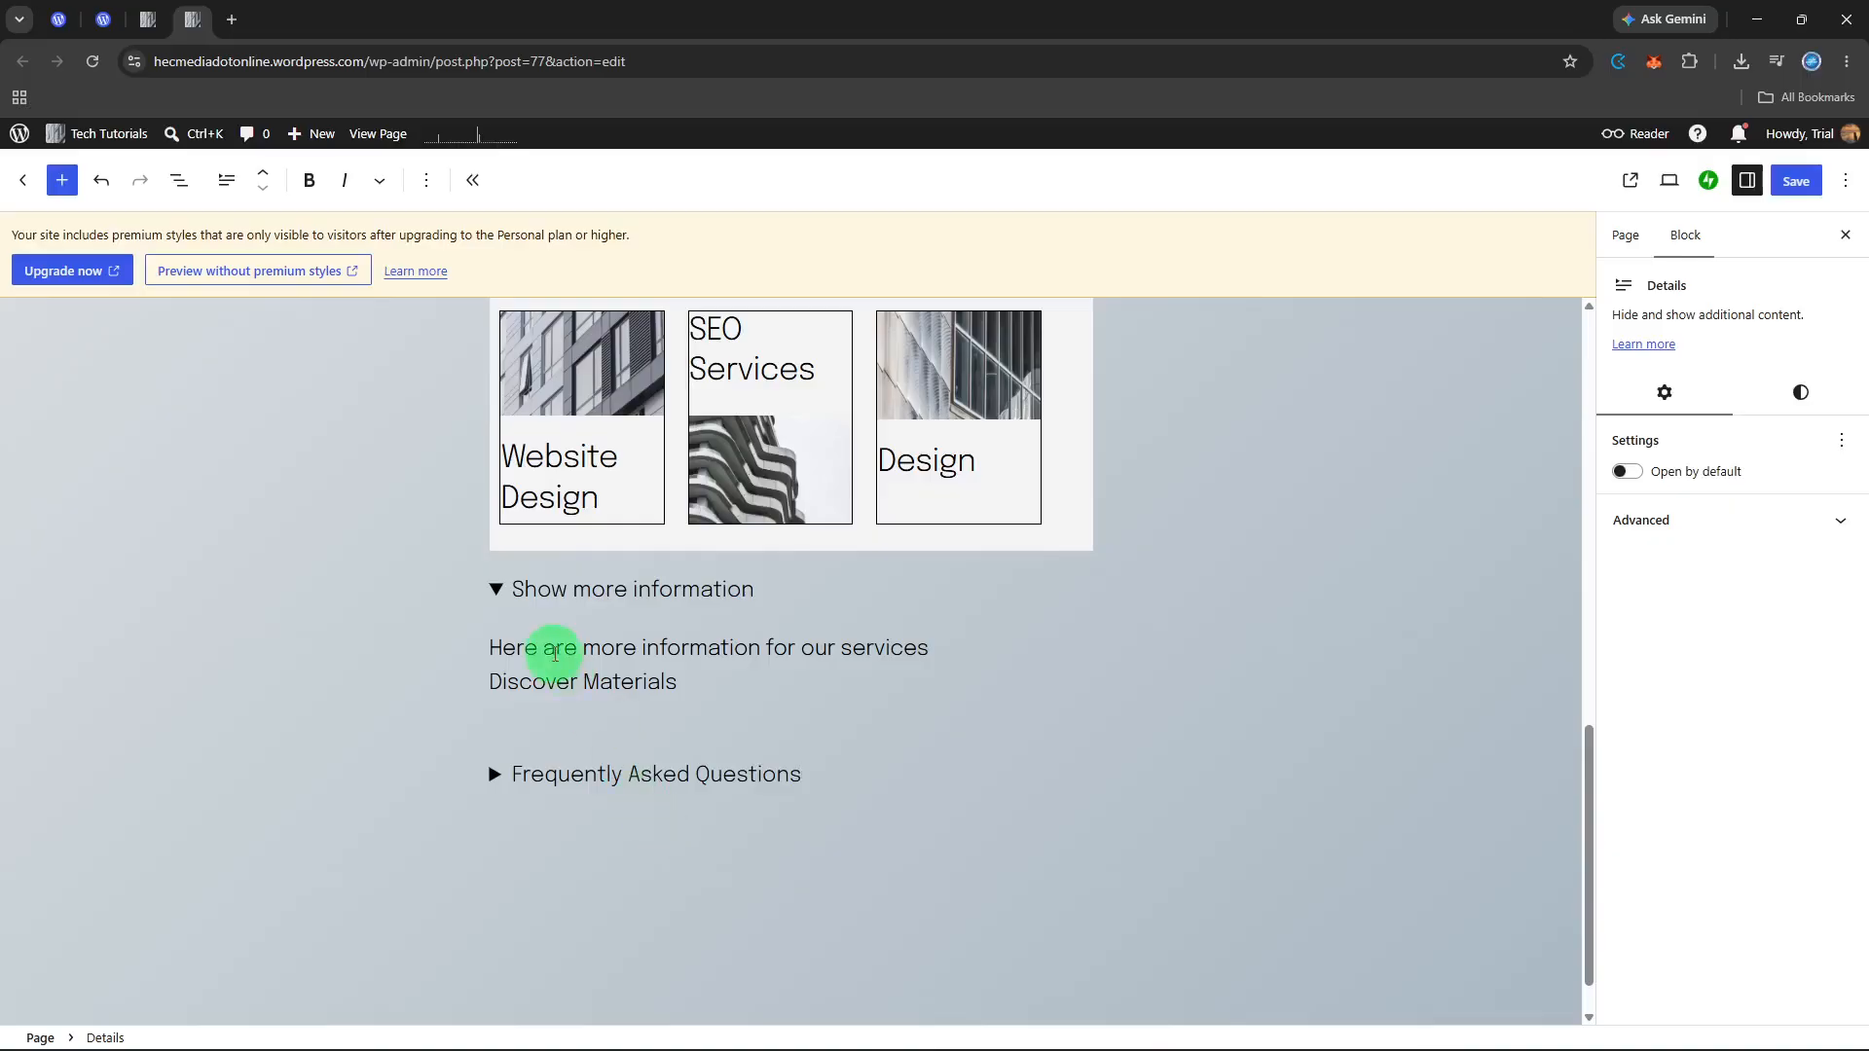
Step: Replace the summary of the "Show more information" Details block with "View Service Details"
drag(514, 591, 822, 588)
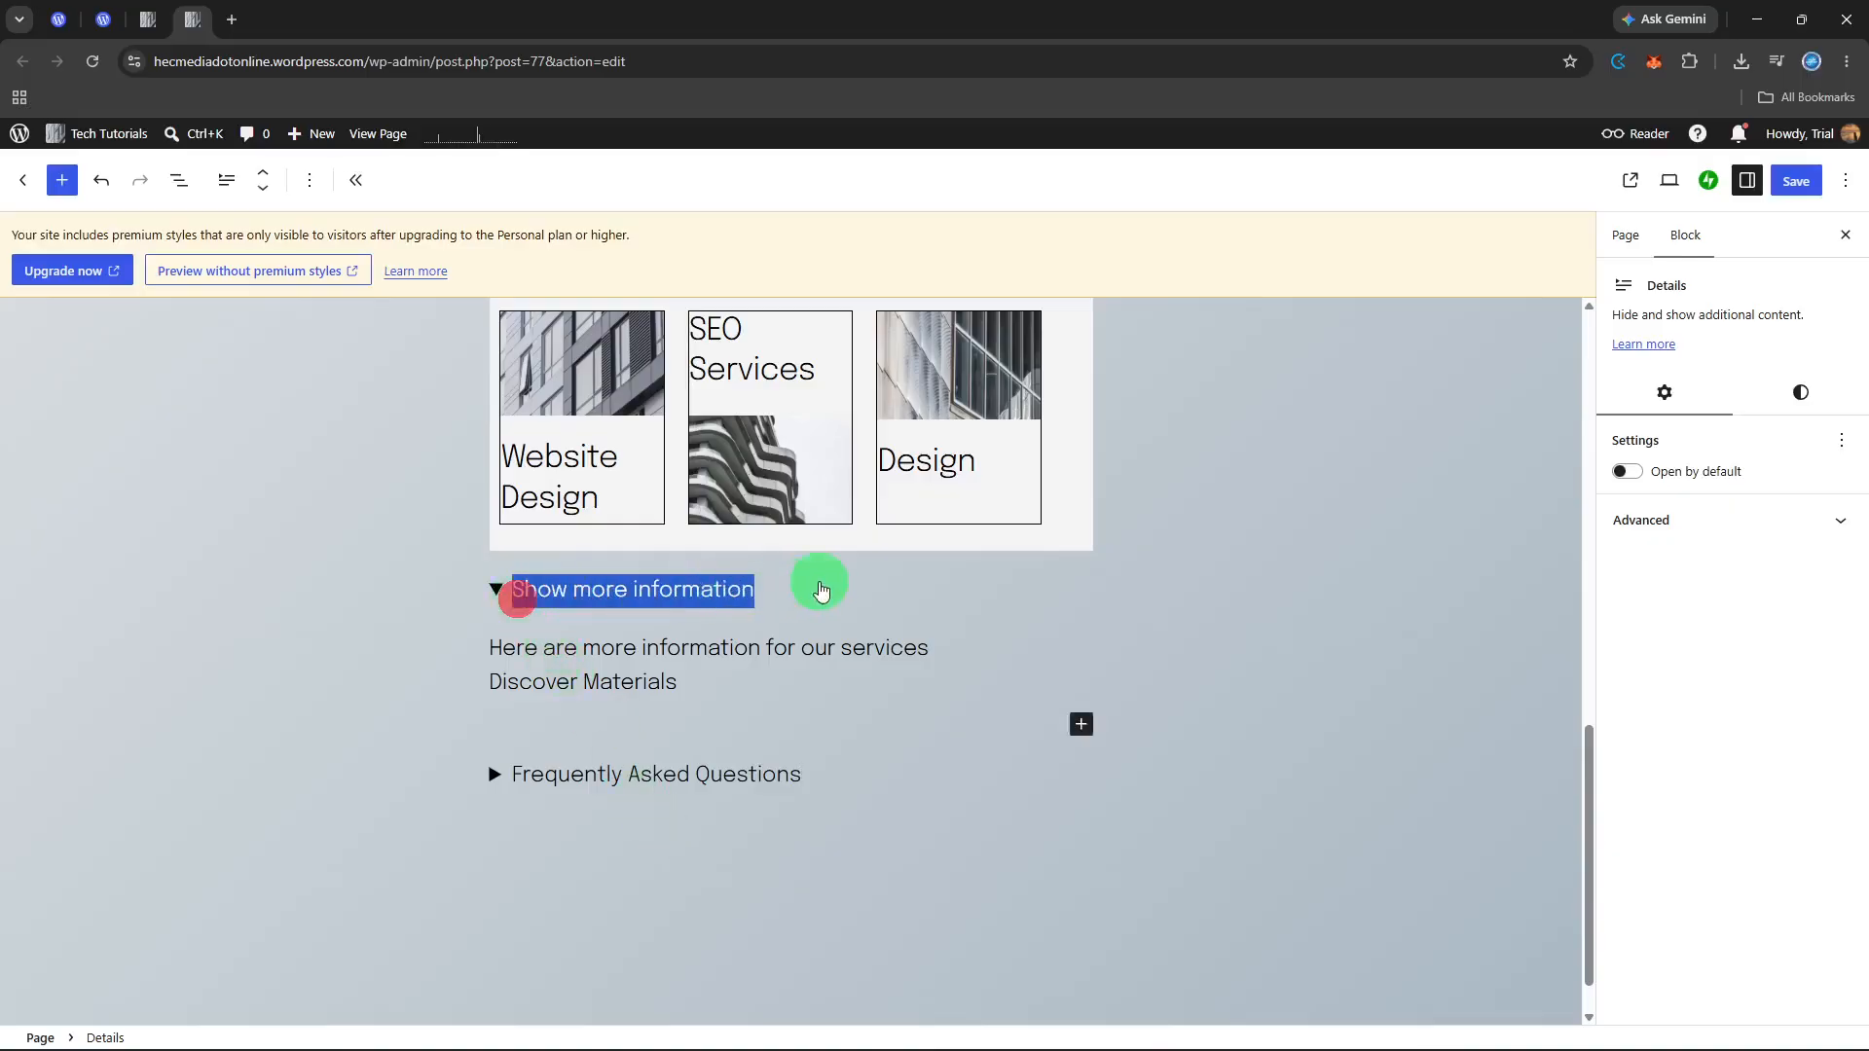
key(BackSpace)
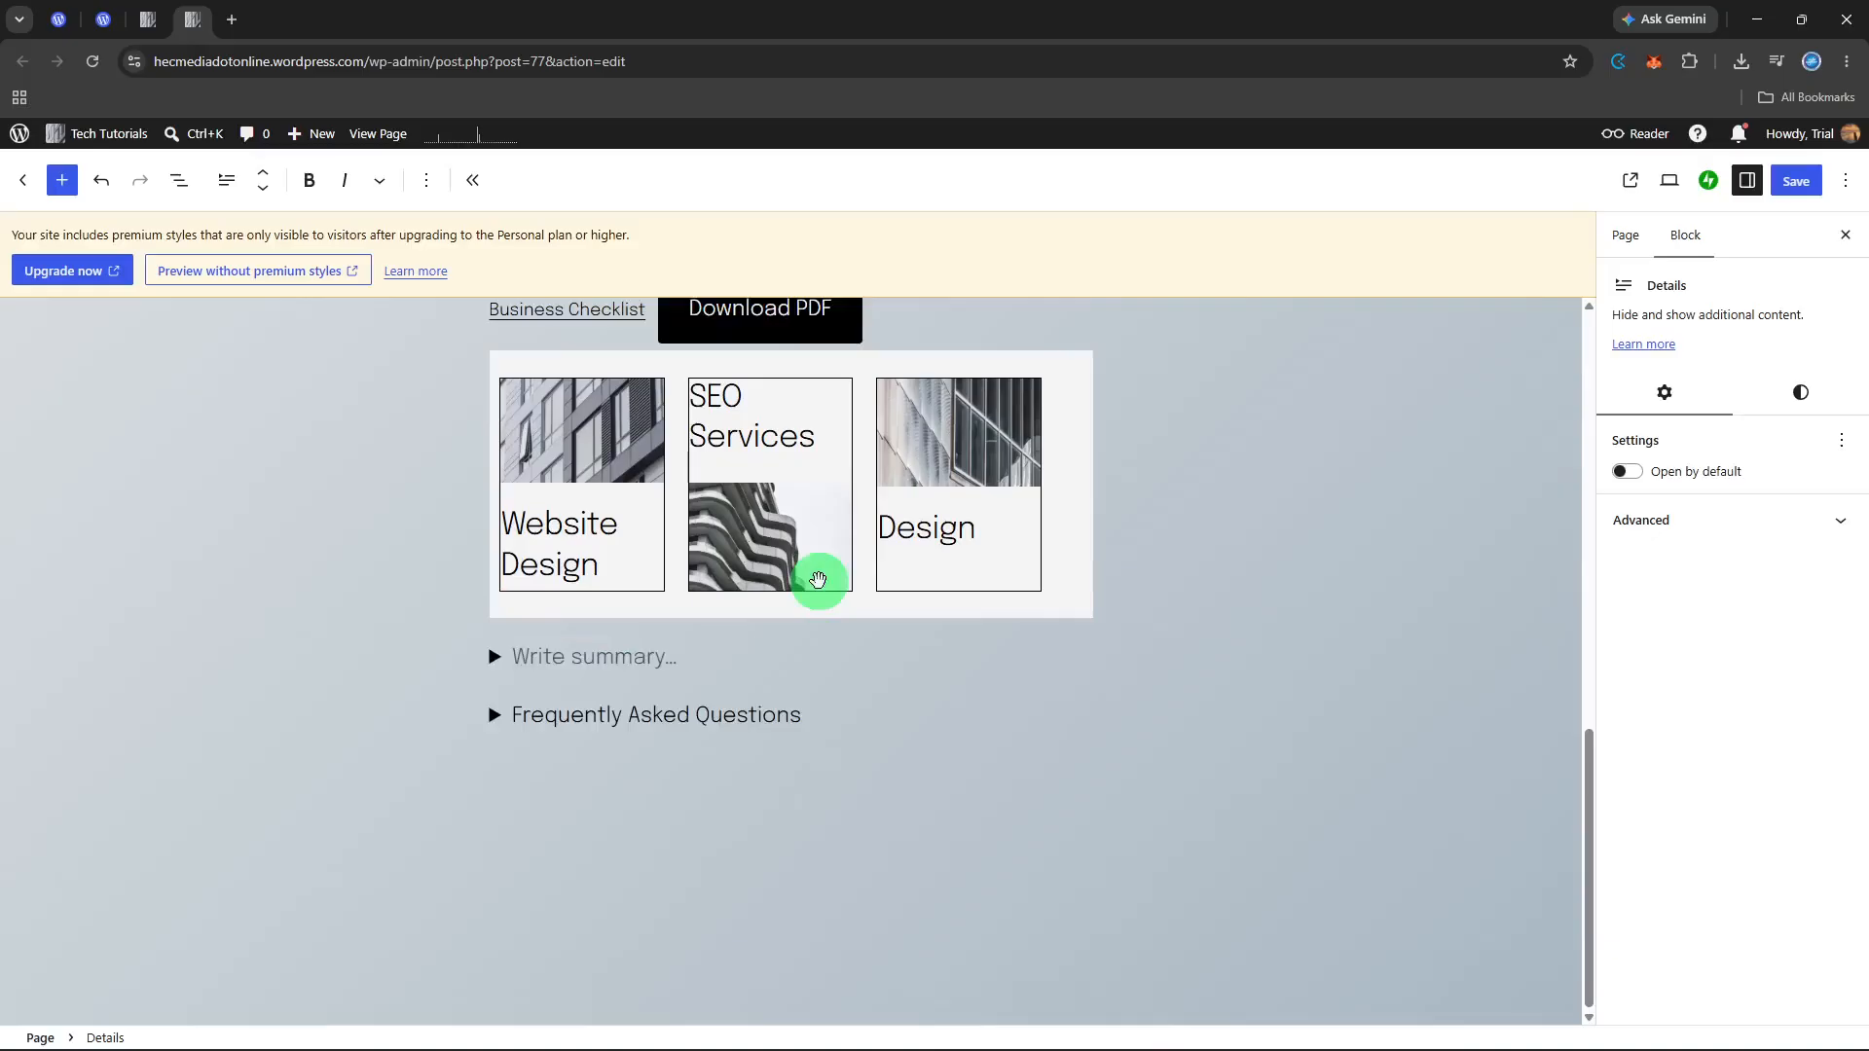
text(View Service Deta)
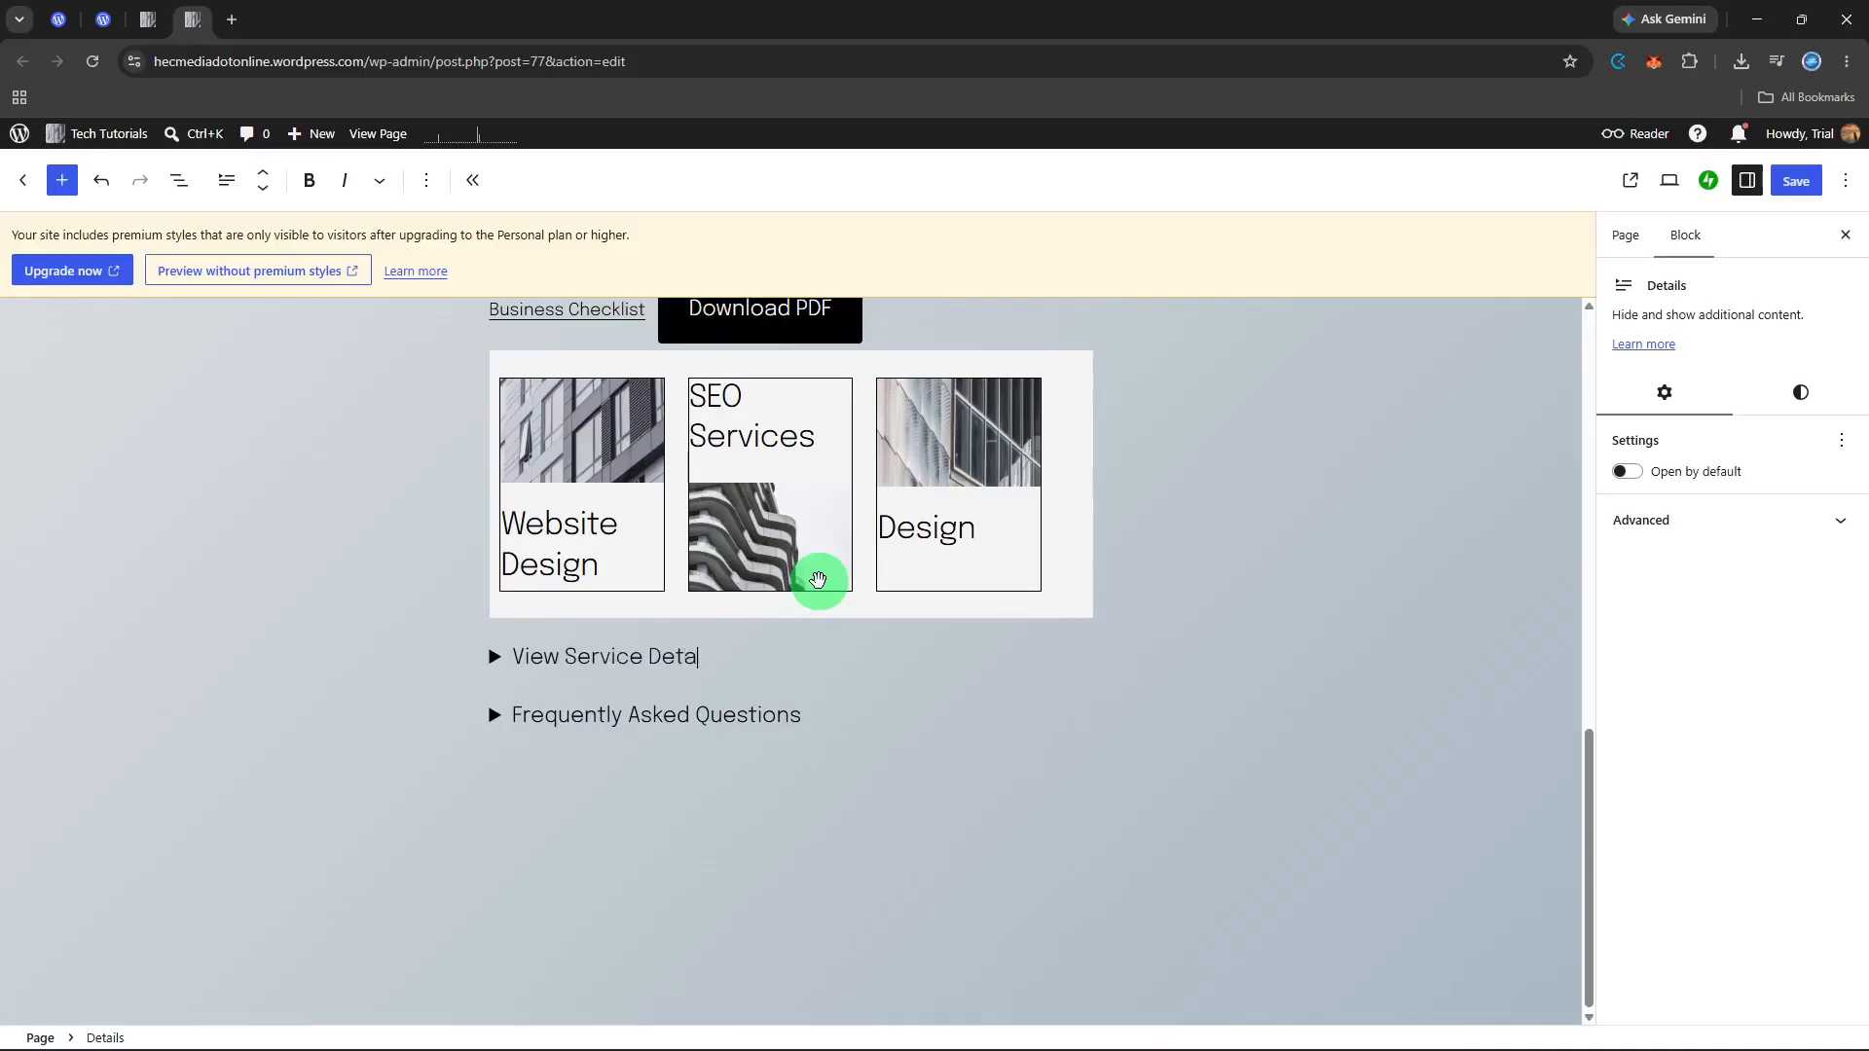
text(il;s)
key(BackSpace)
key(BackSpace)
text(s)
Step: Expand both Details blocks and add another empty line after "Discover Materials" in the View Service Details content
click(873, 714)
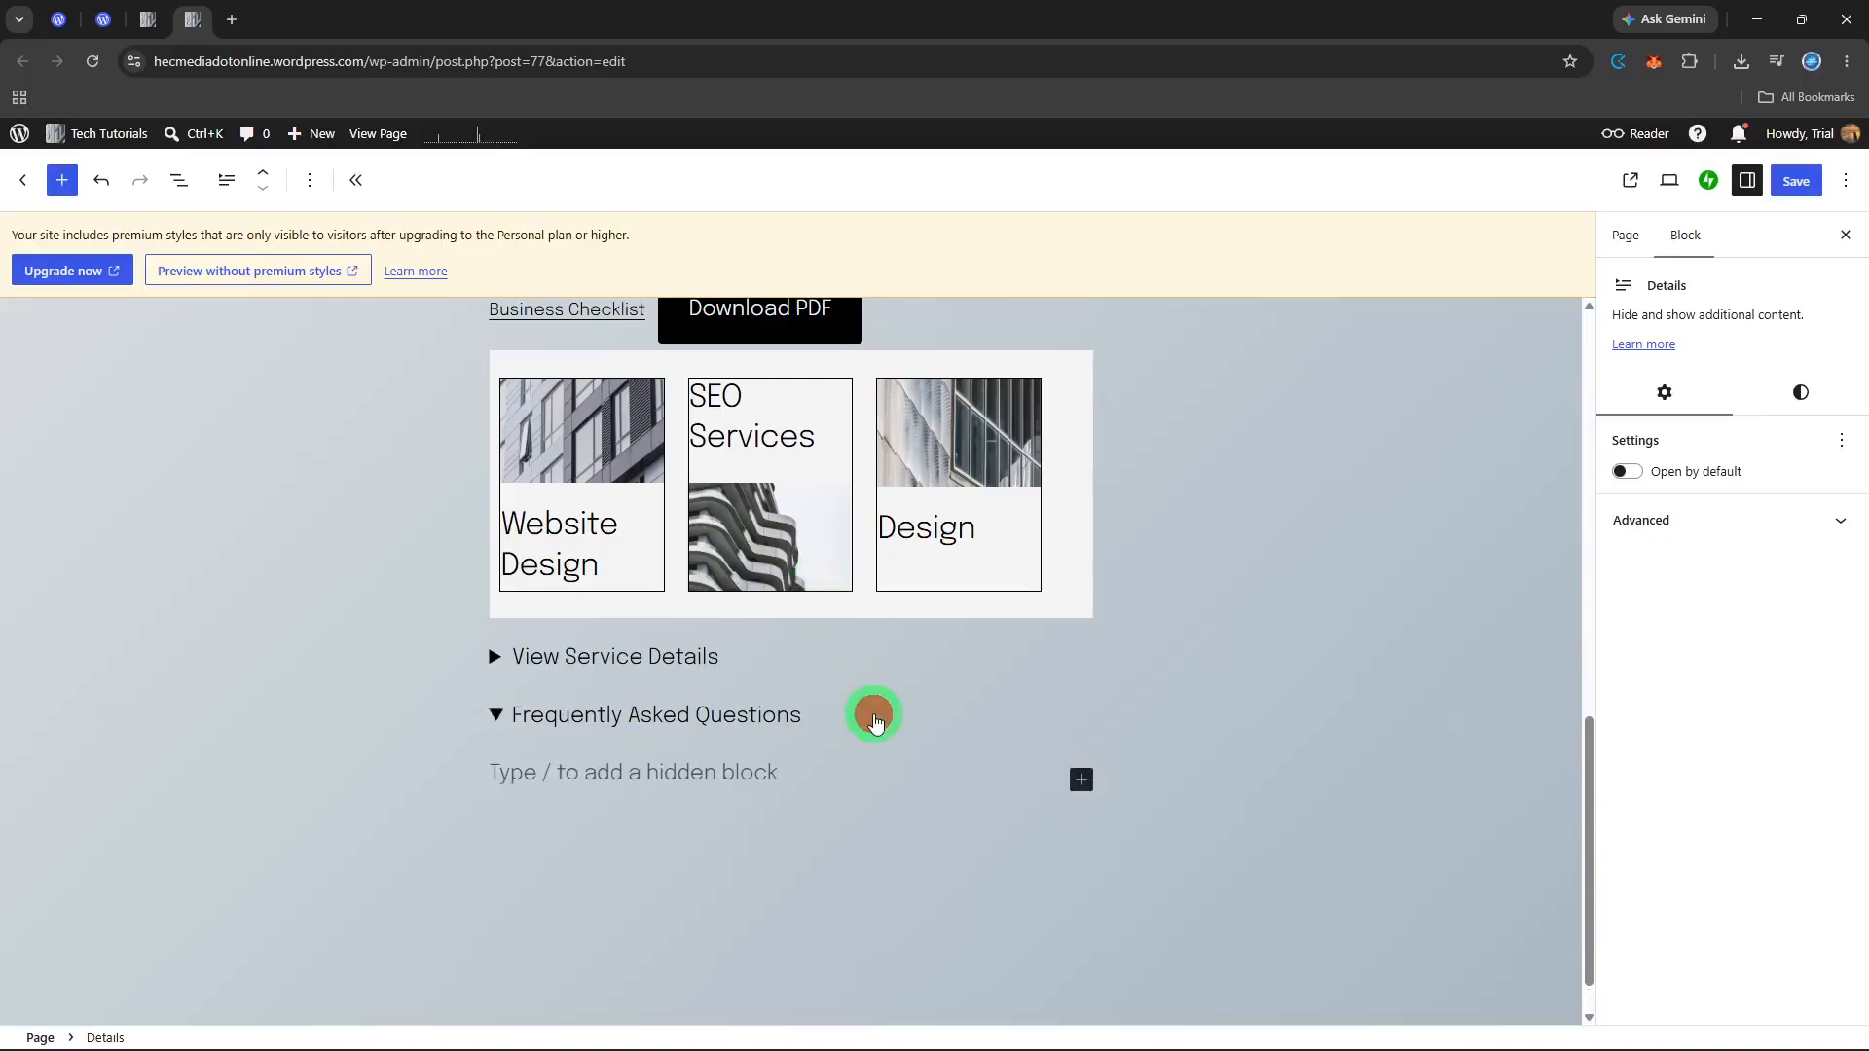
click(823, 867)
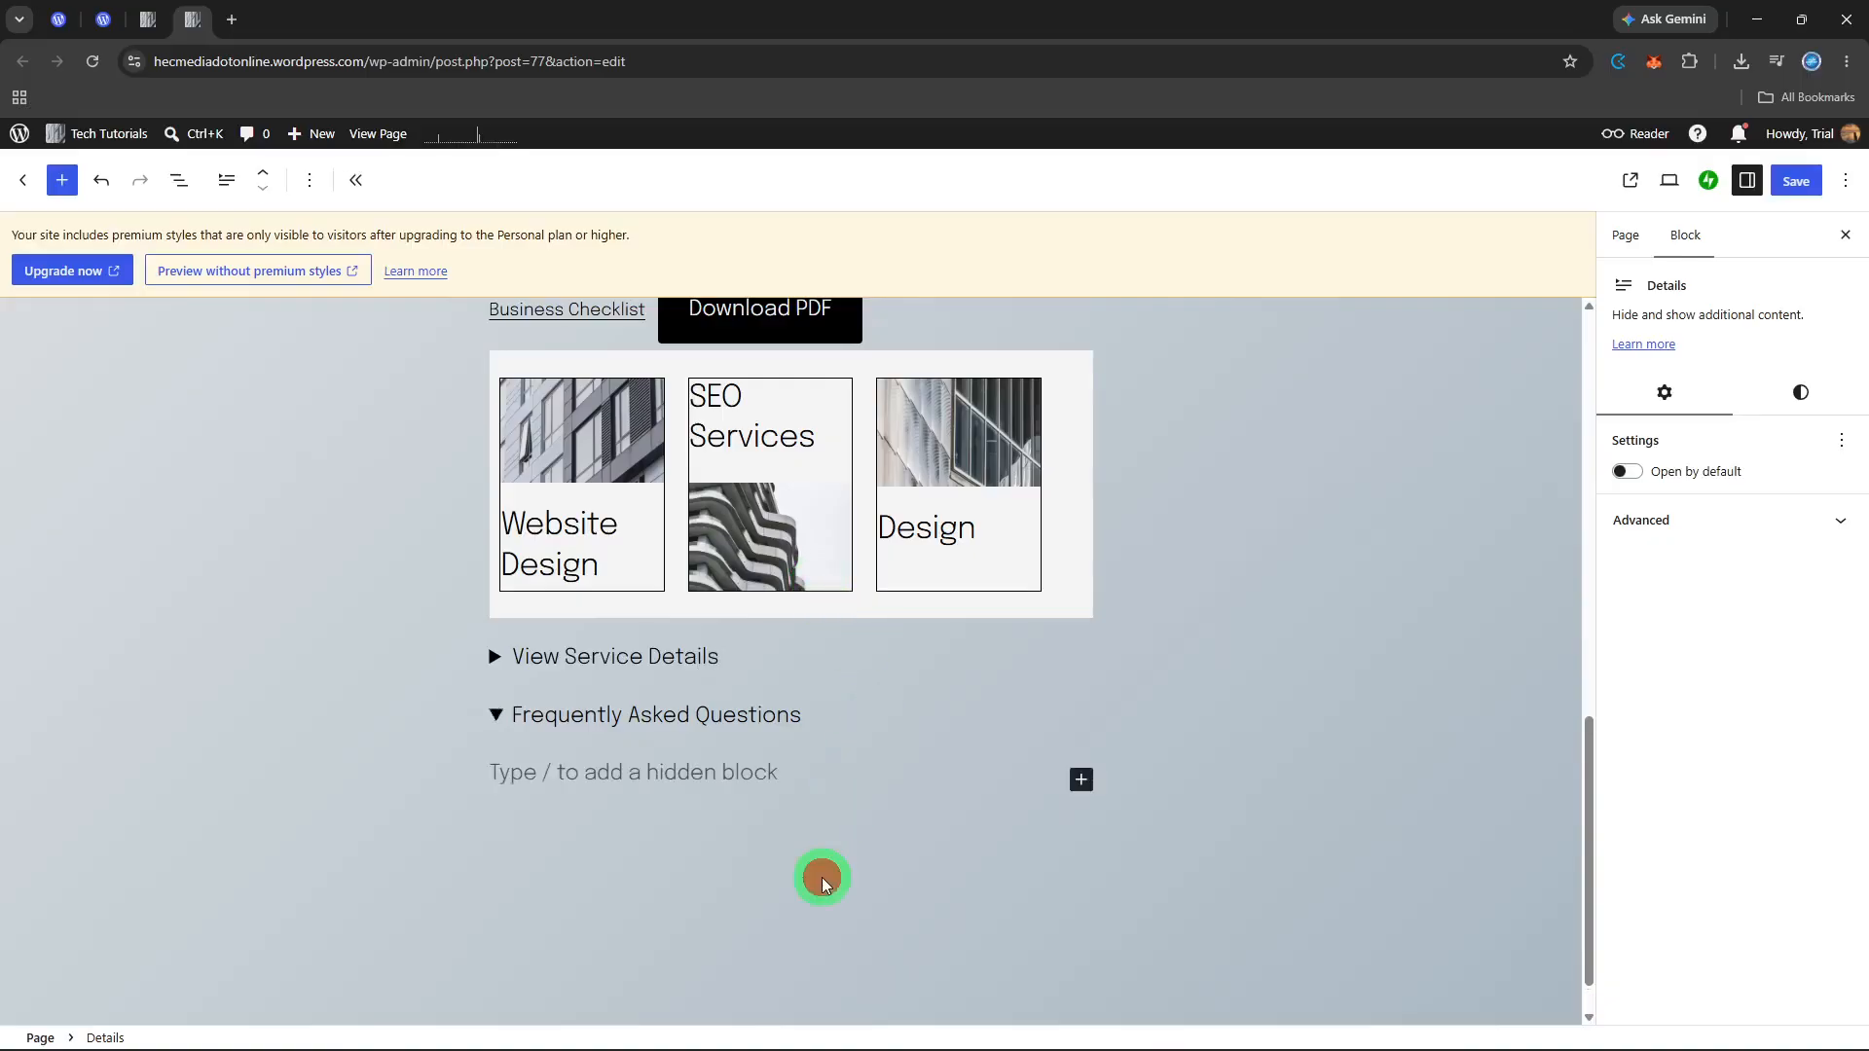
click(824, 778)
click(771, 653)
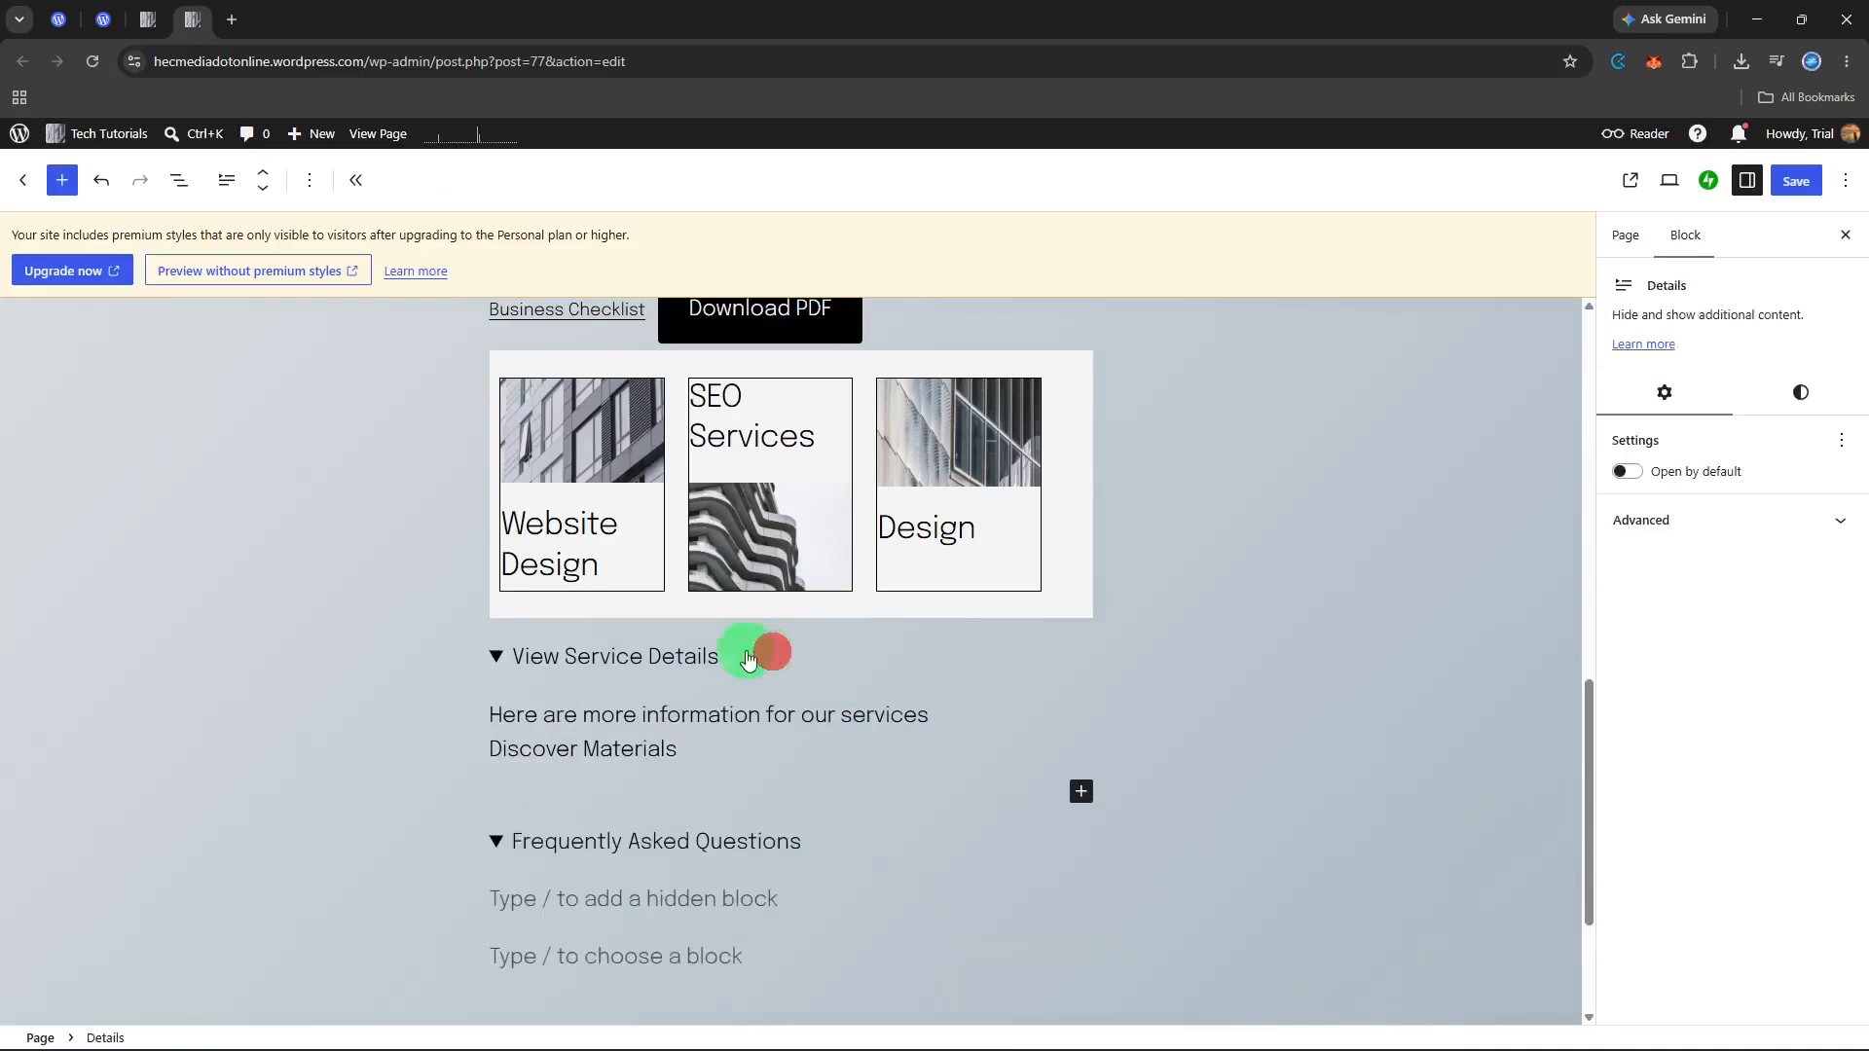
click(697, 748)
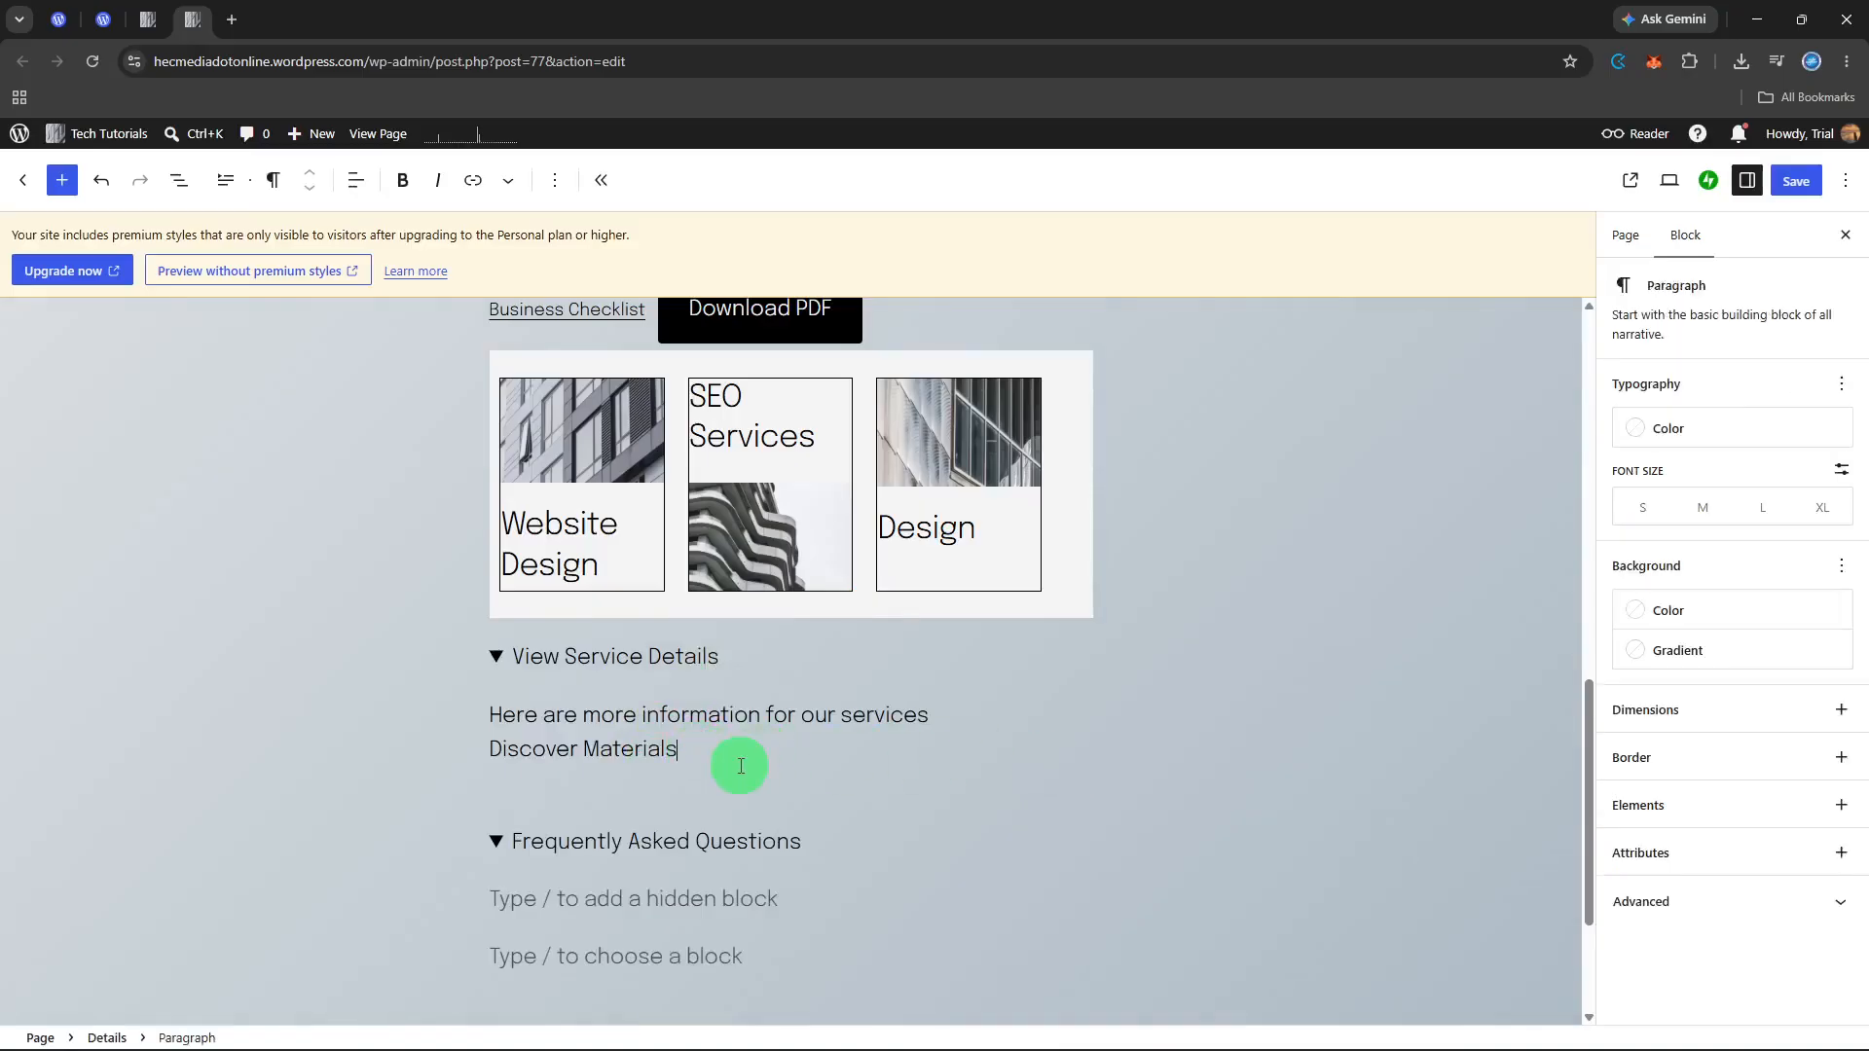
key(Return)
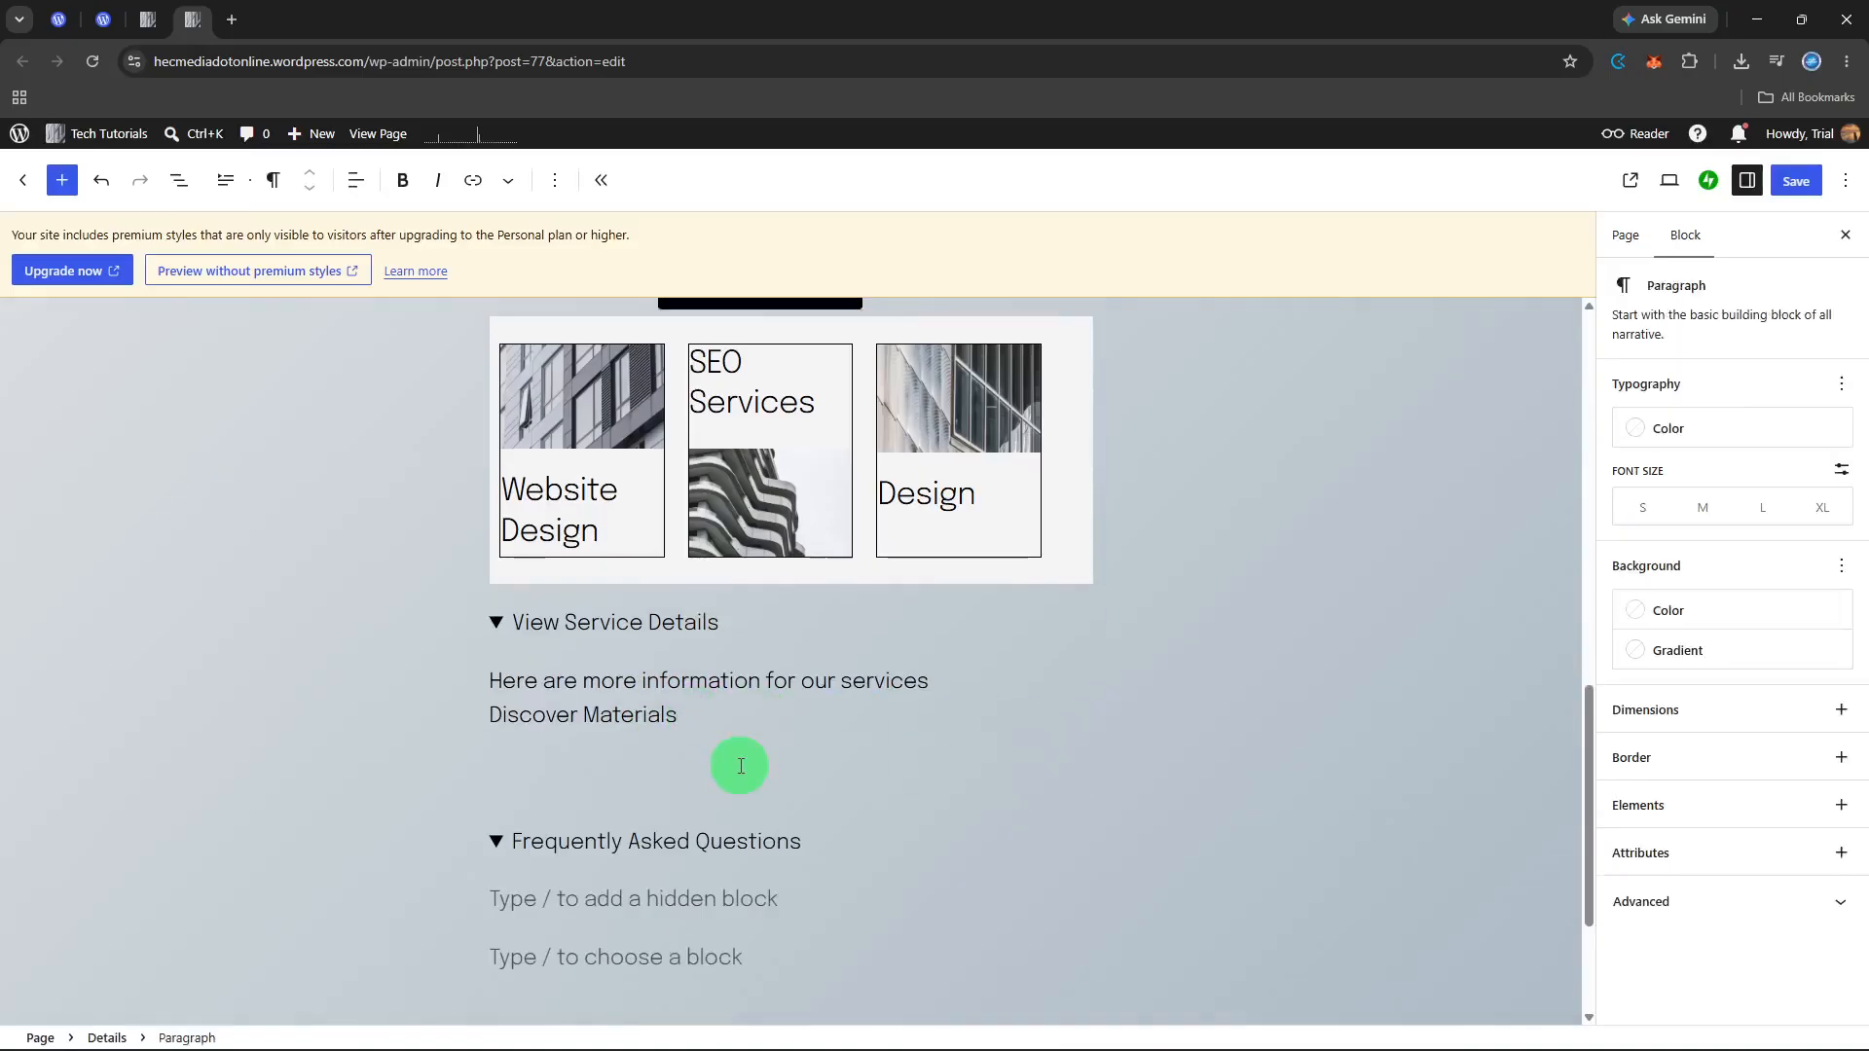
click(724, 756)
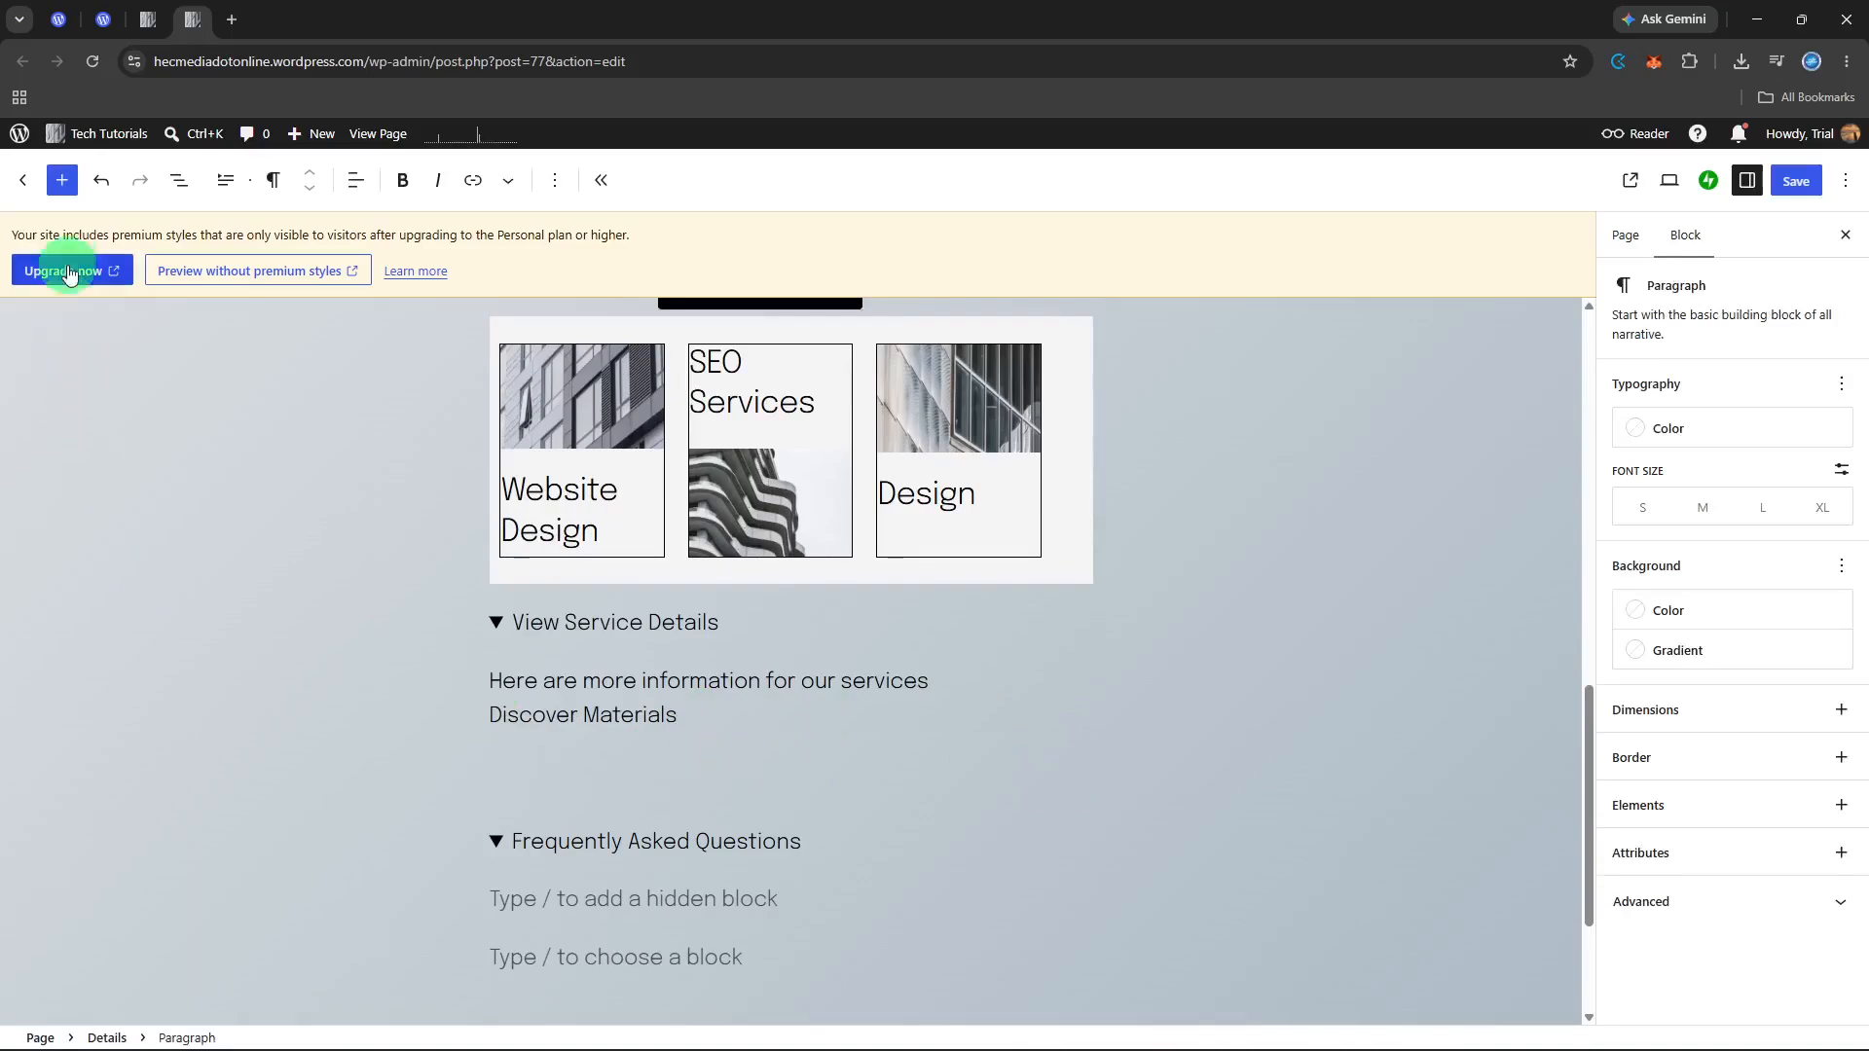
Step: Insert an Image block below the hidden paragraph of View Service Details, using 7a39b-fewer_post_2.png from the Media Library
click(61, 185)
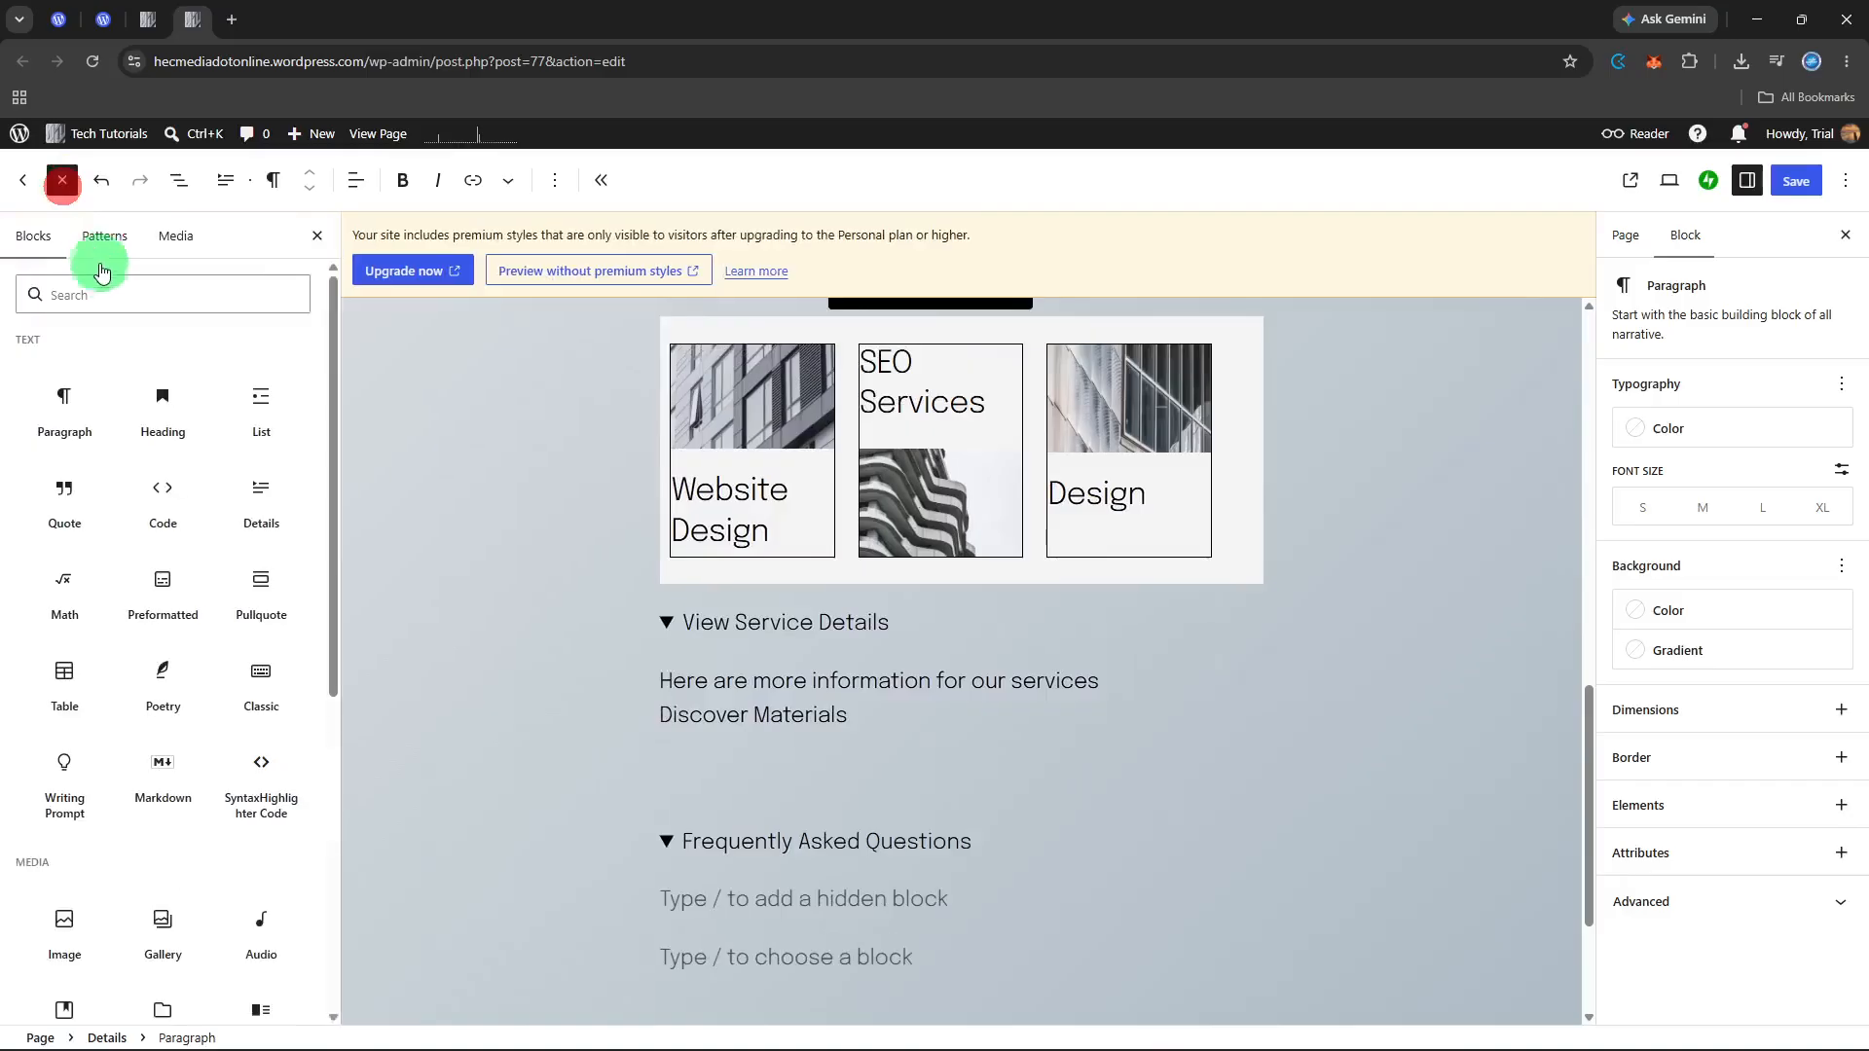
click(103, 290)
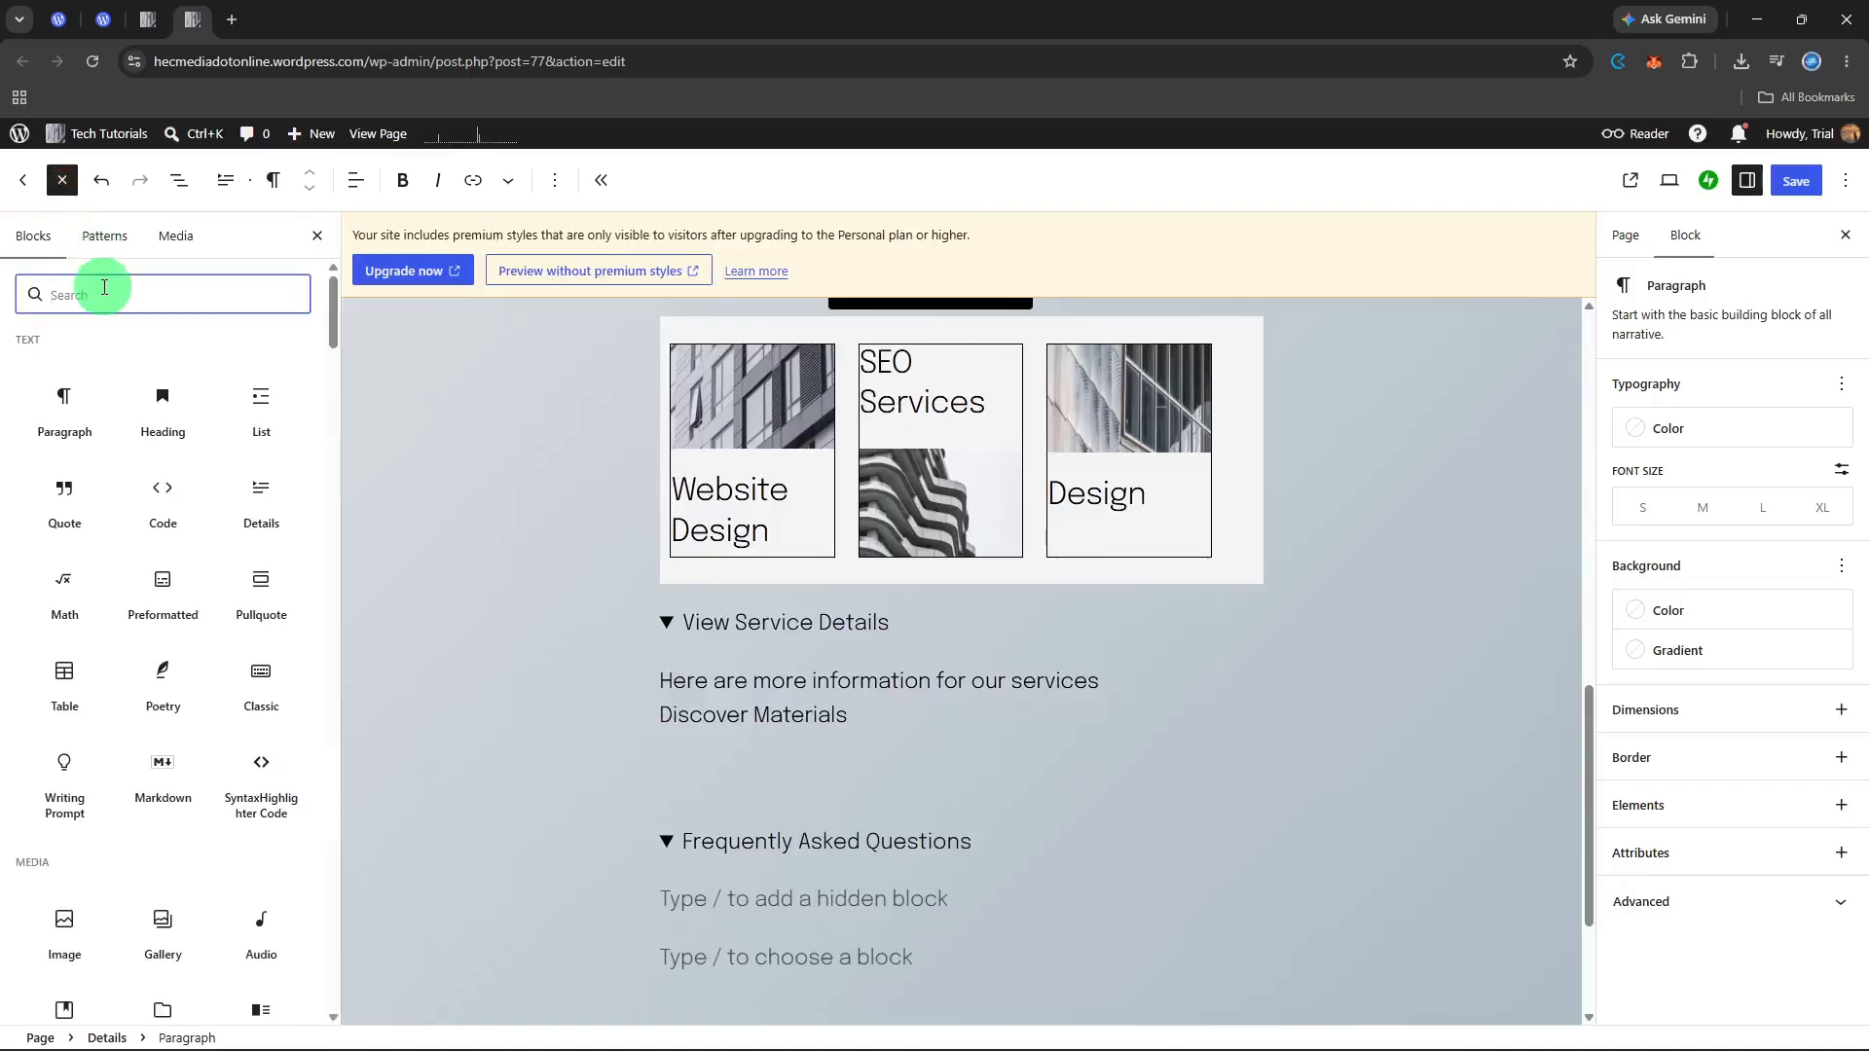
text(ima)
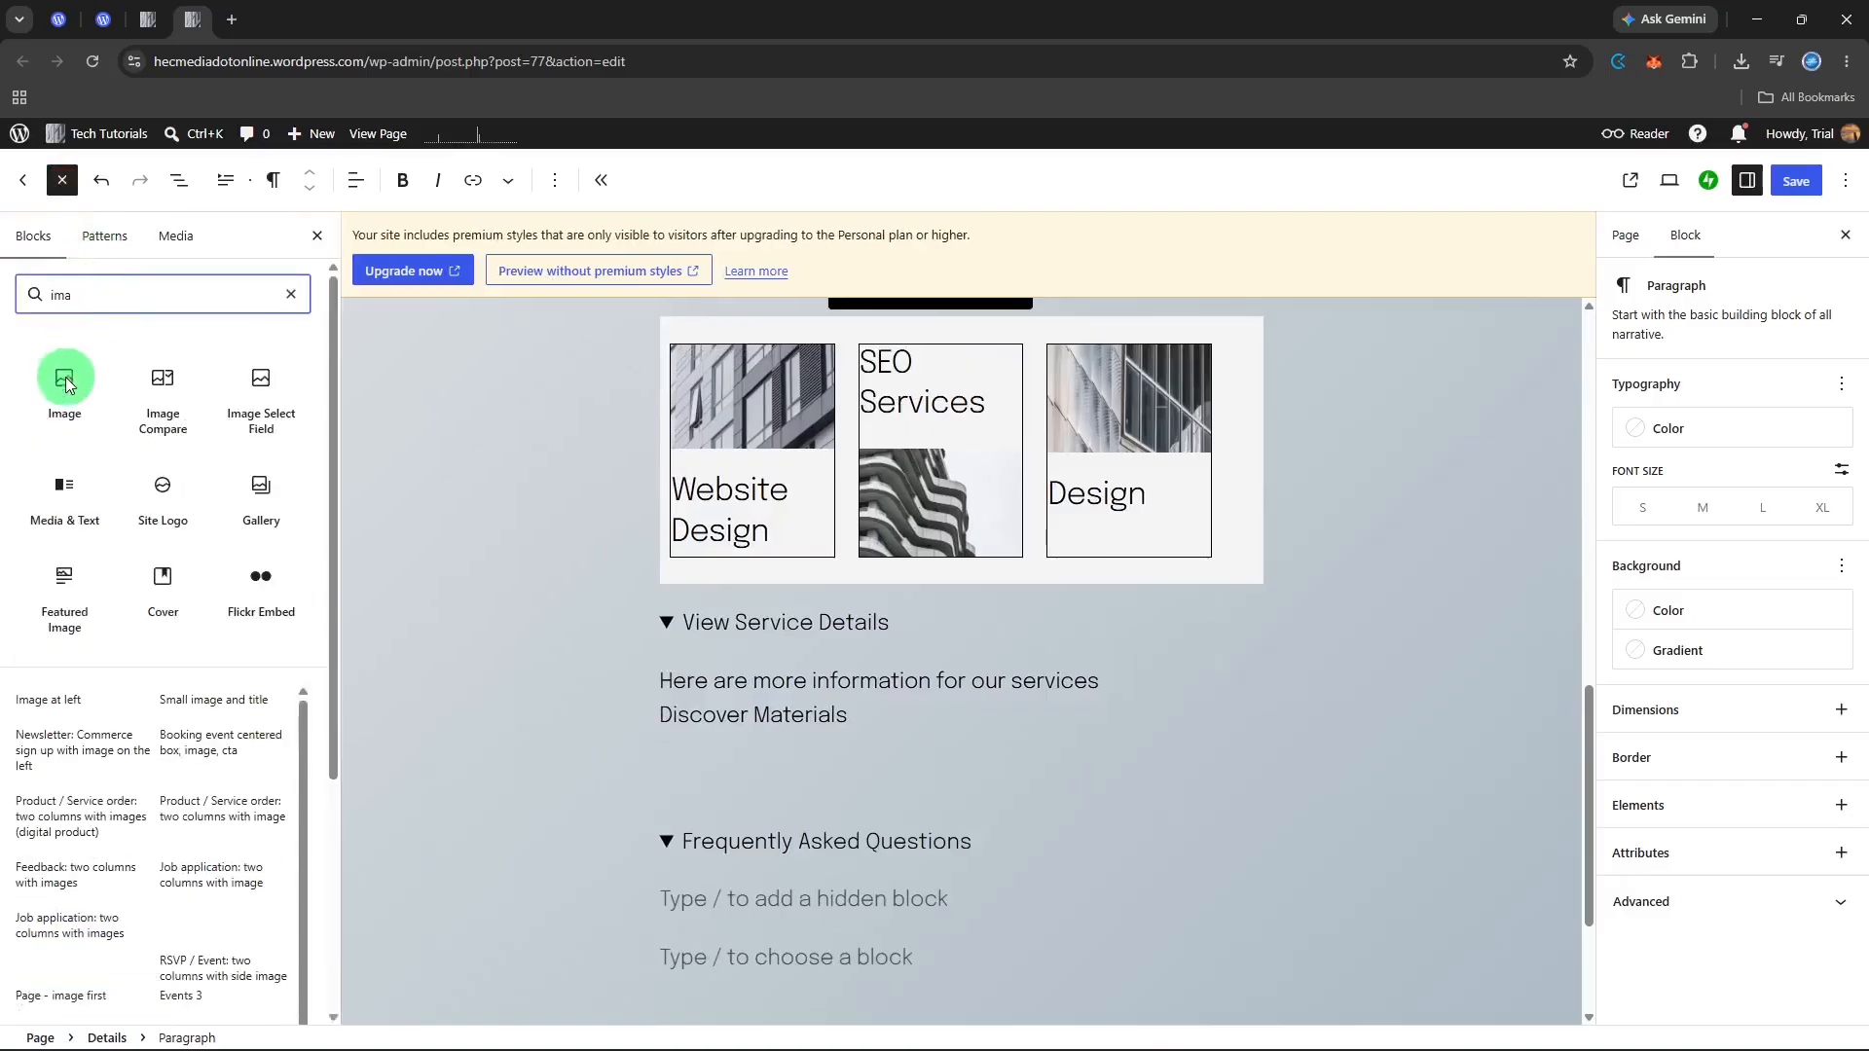
click(63, 382)
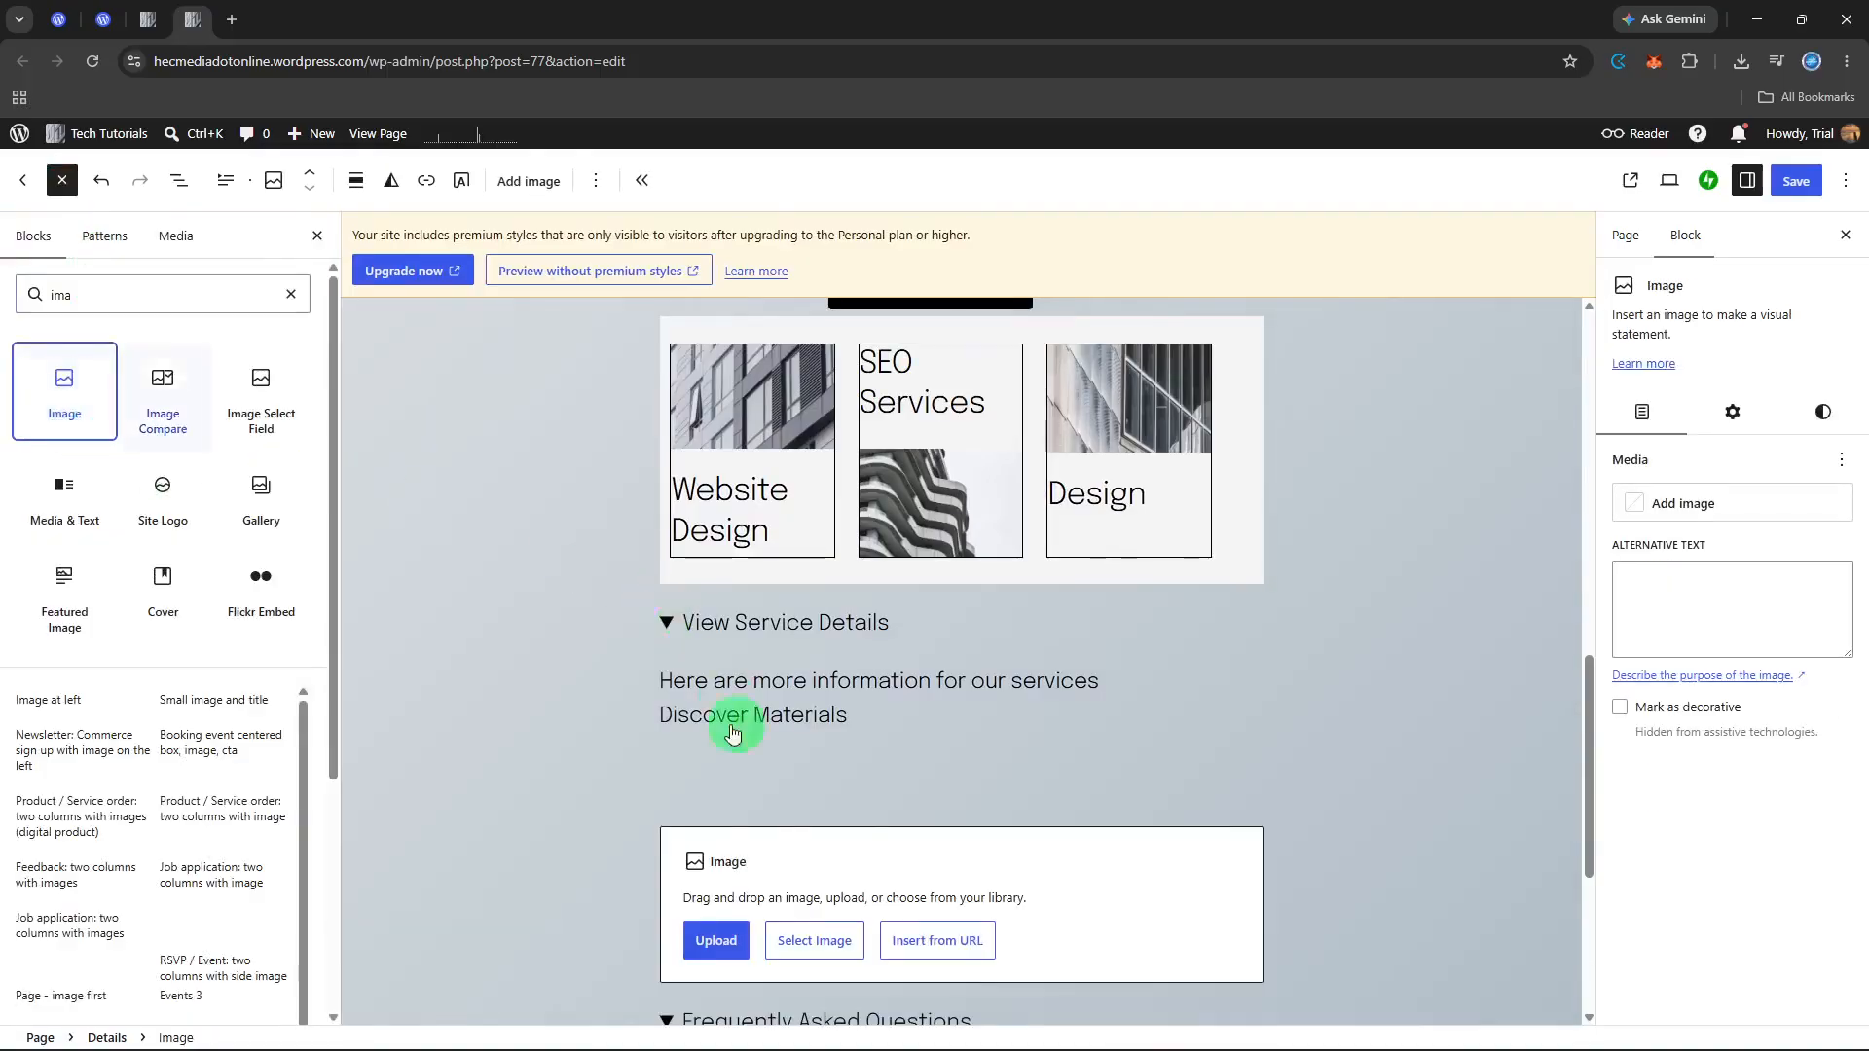
click(816, 942)
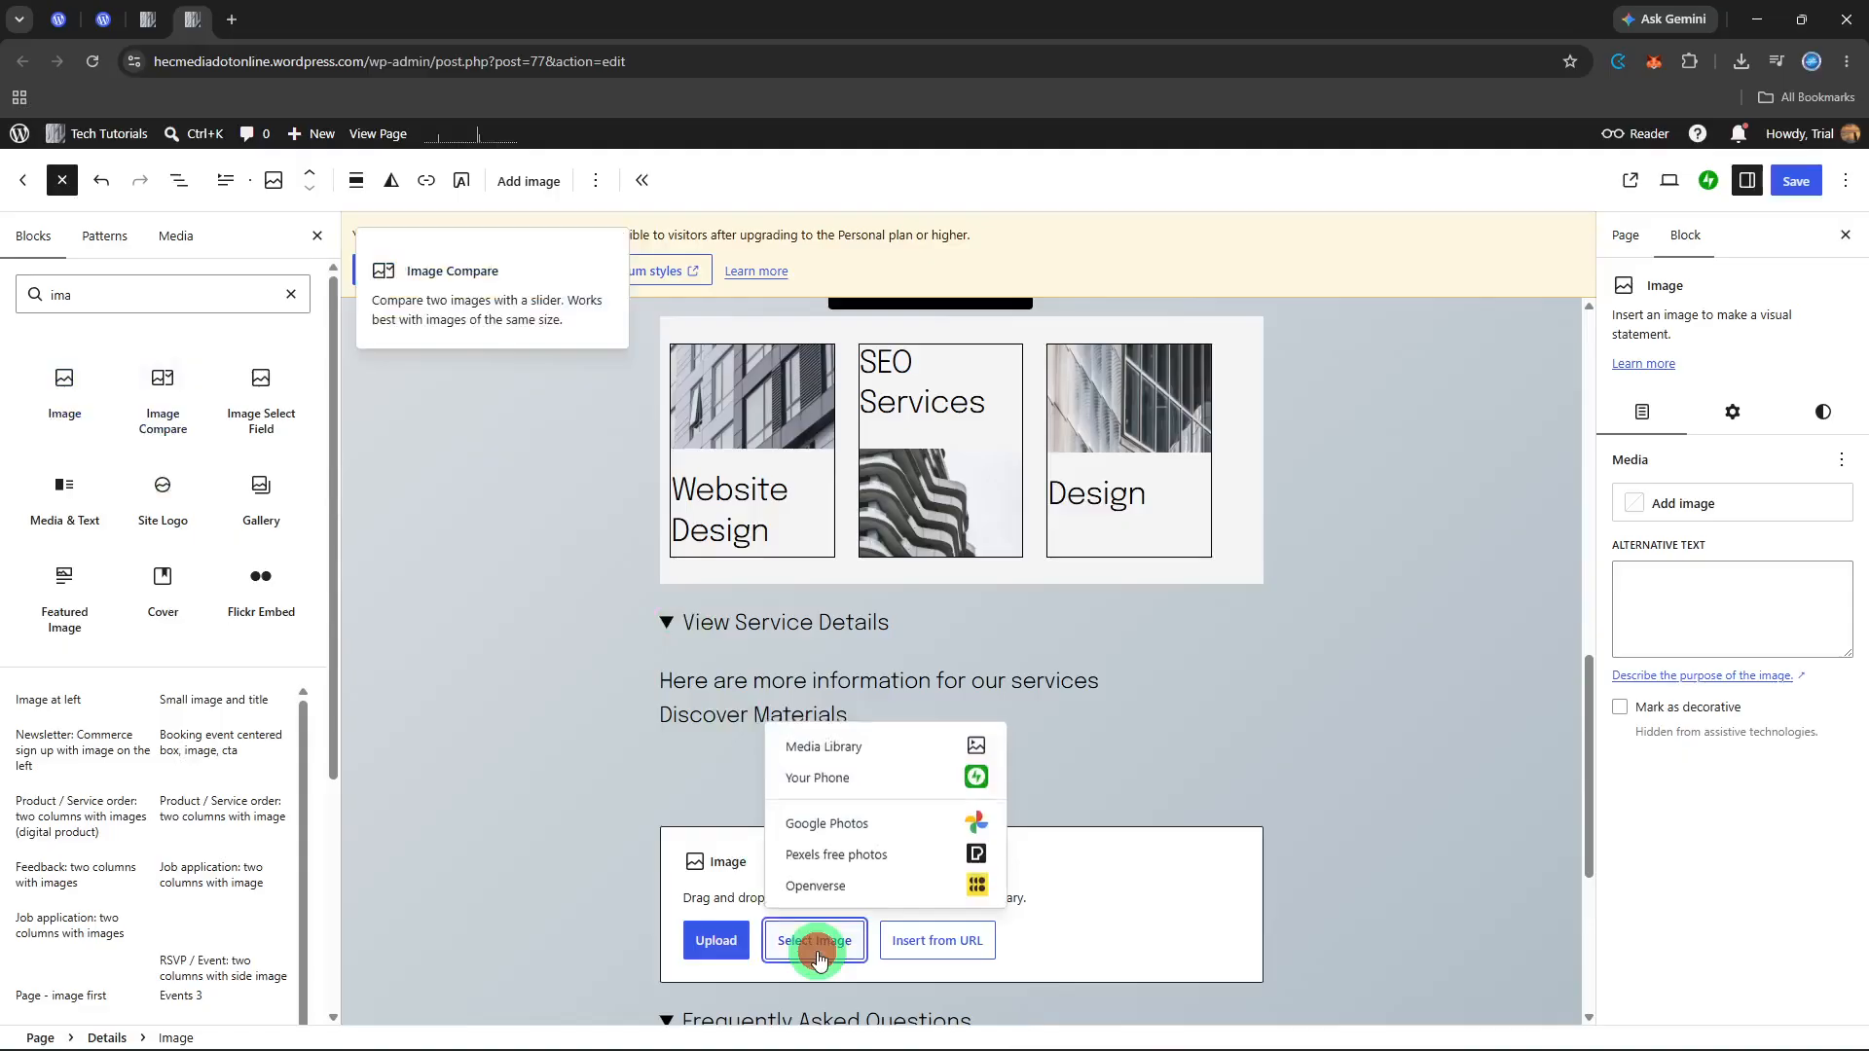
click(871, 748)
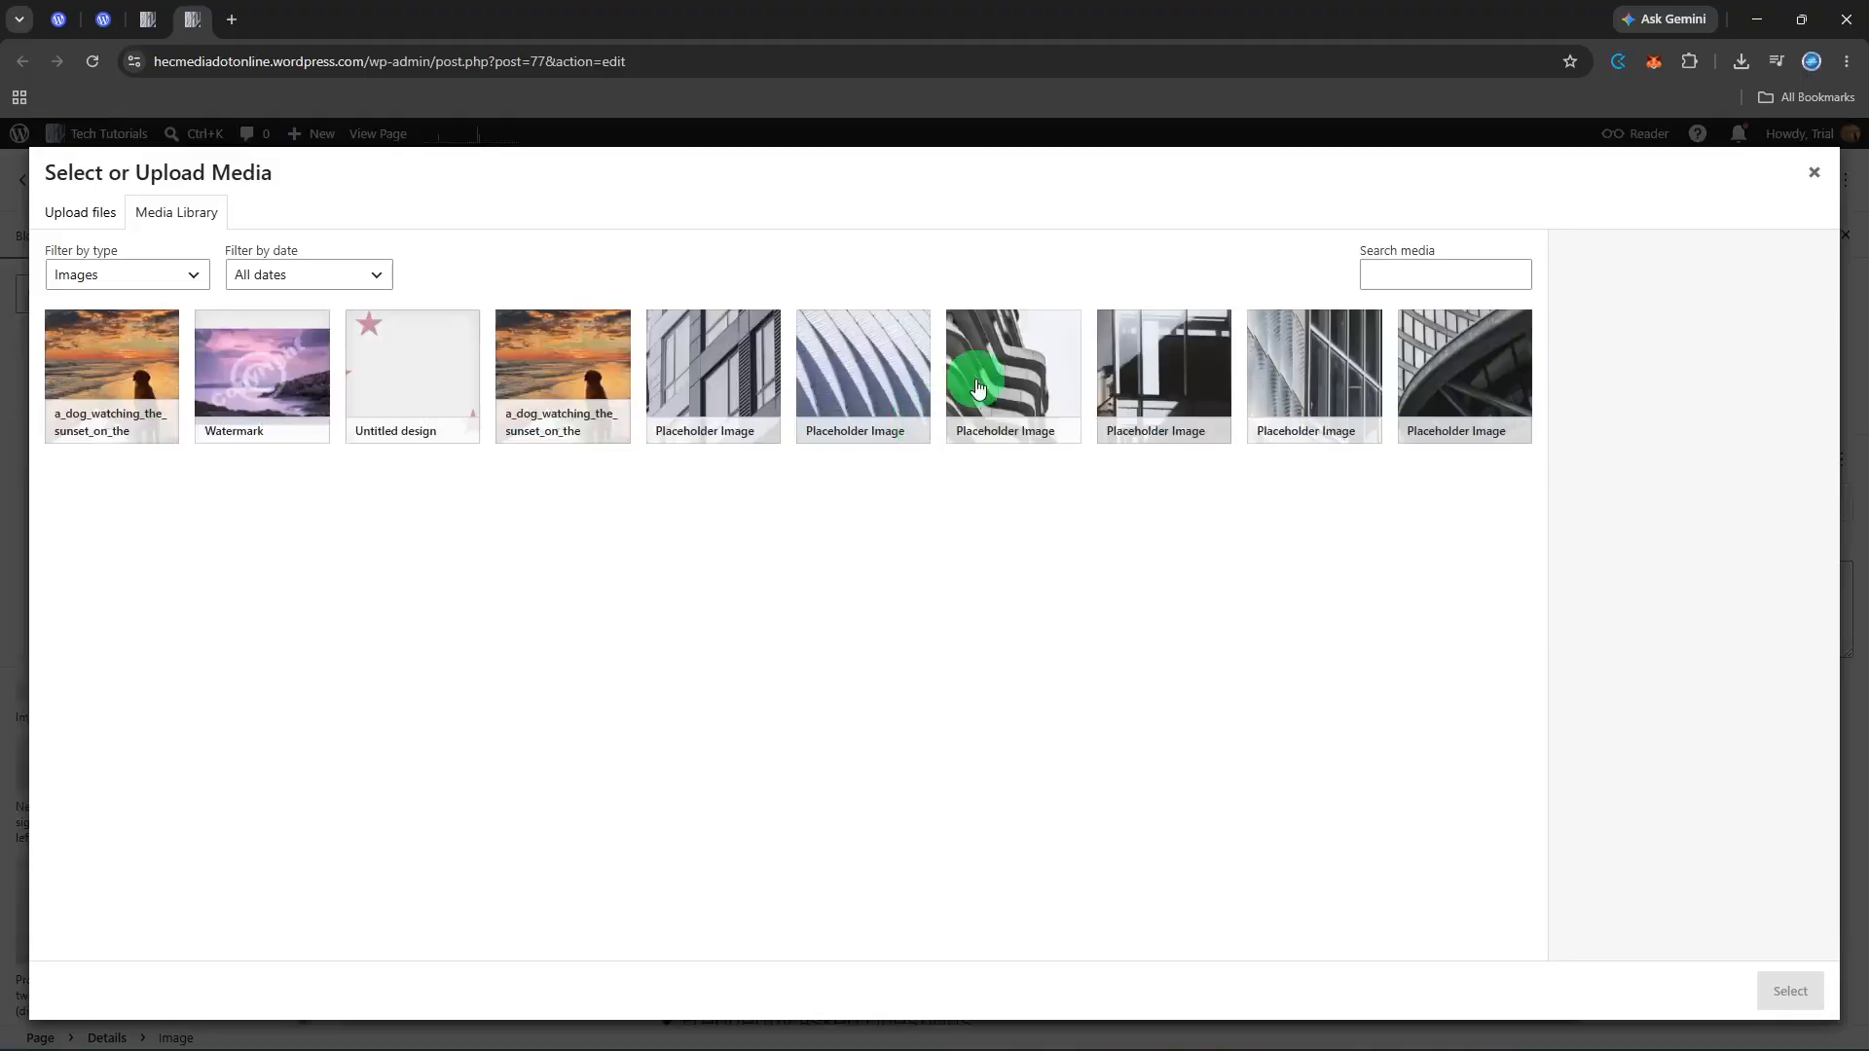
click(985, 368)
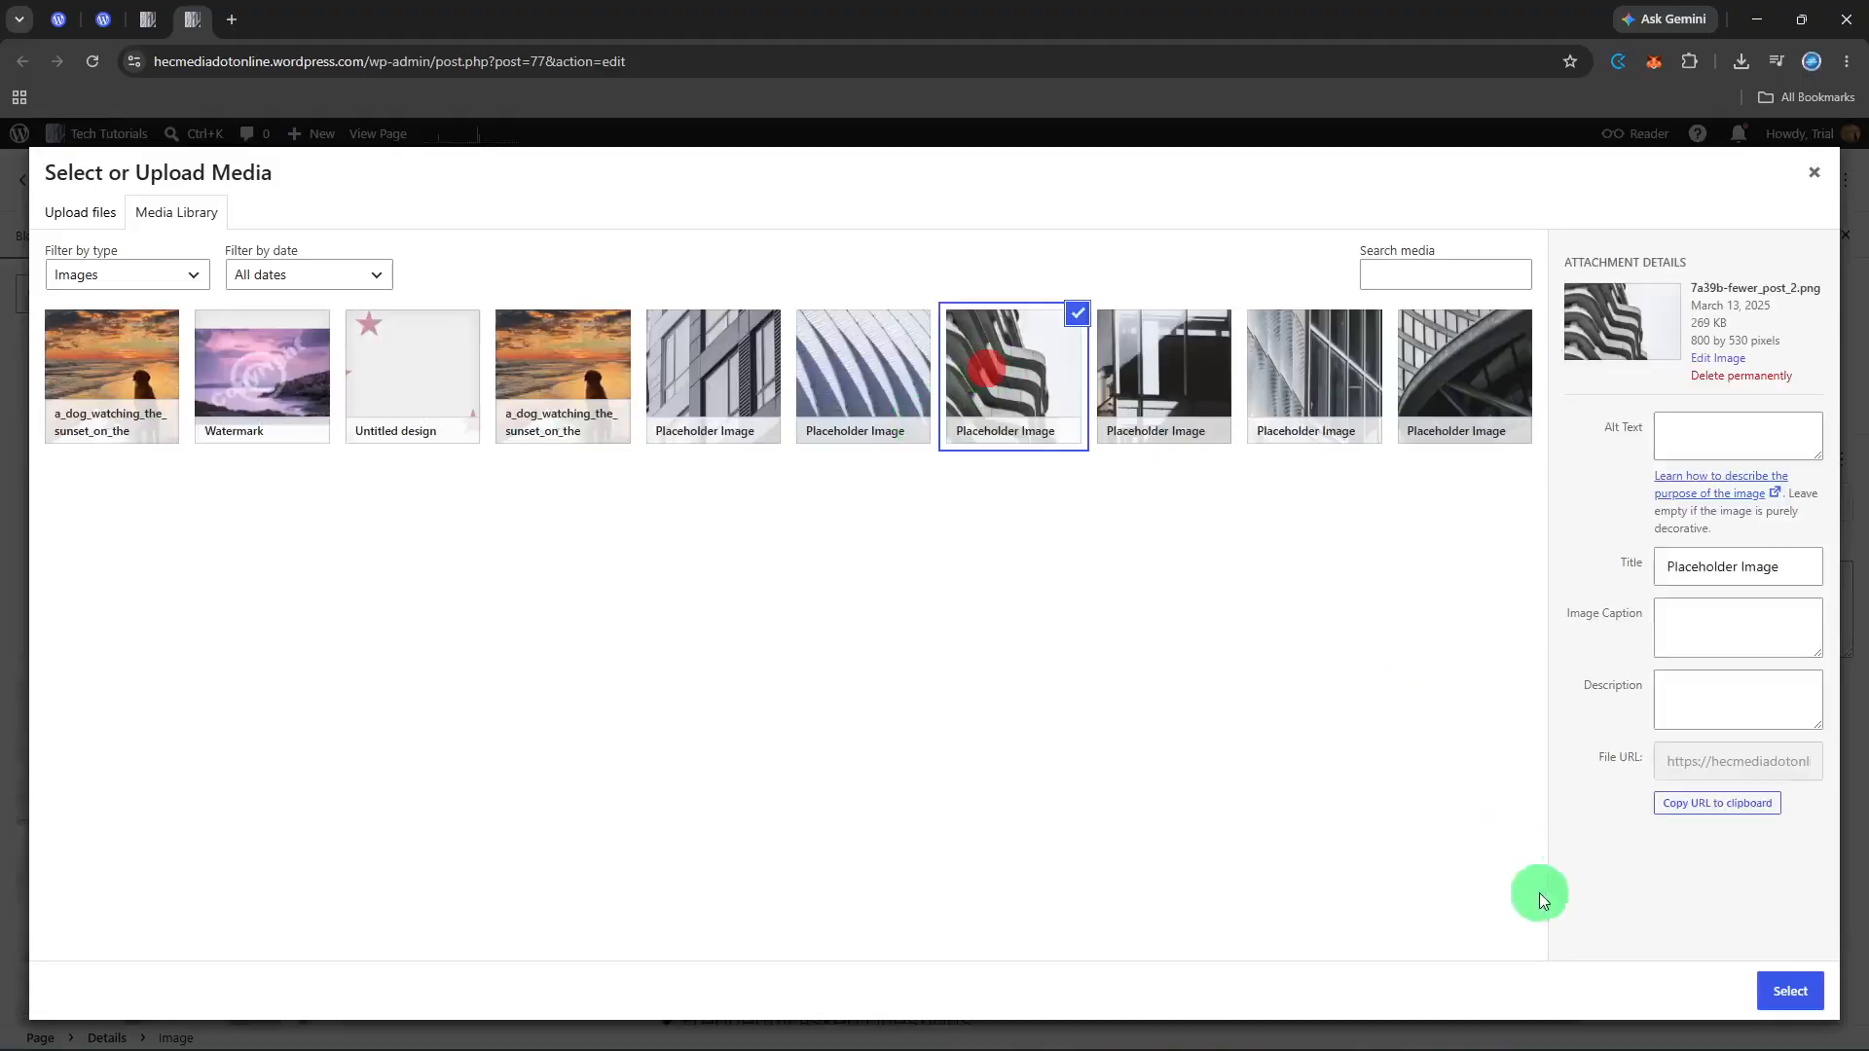
click(1776, 1001)
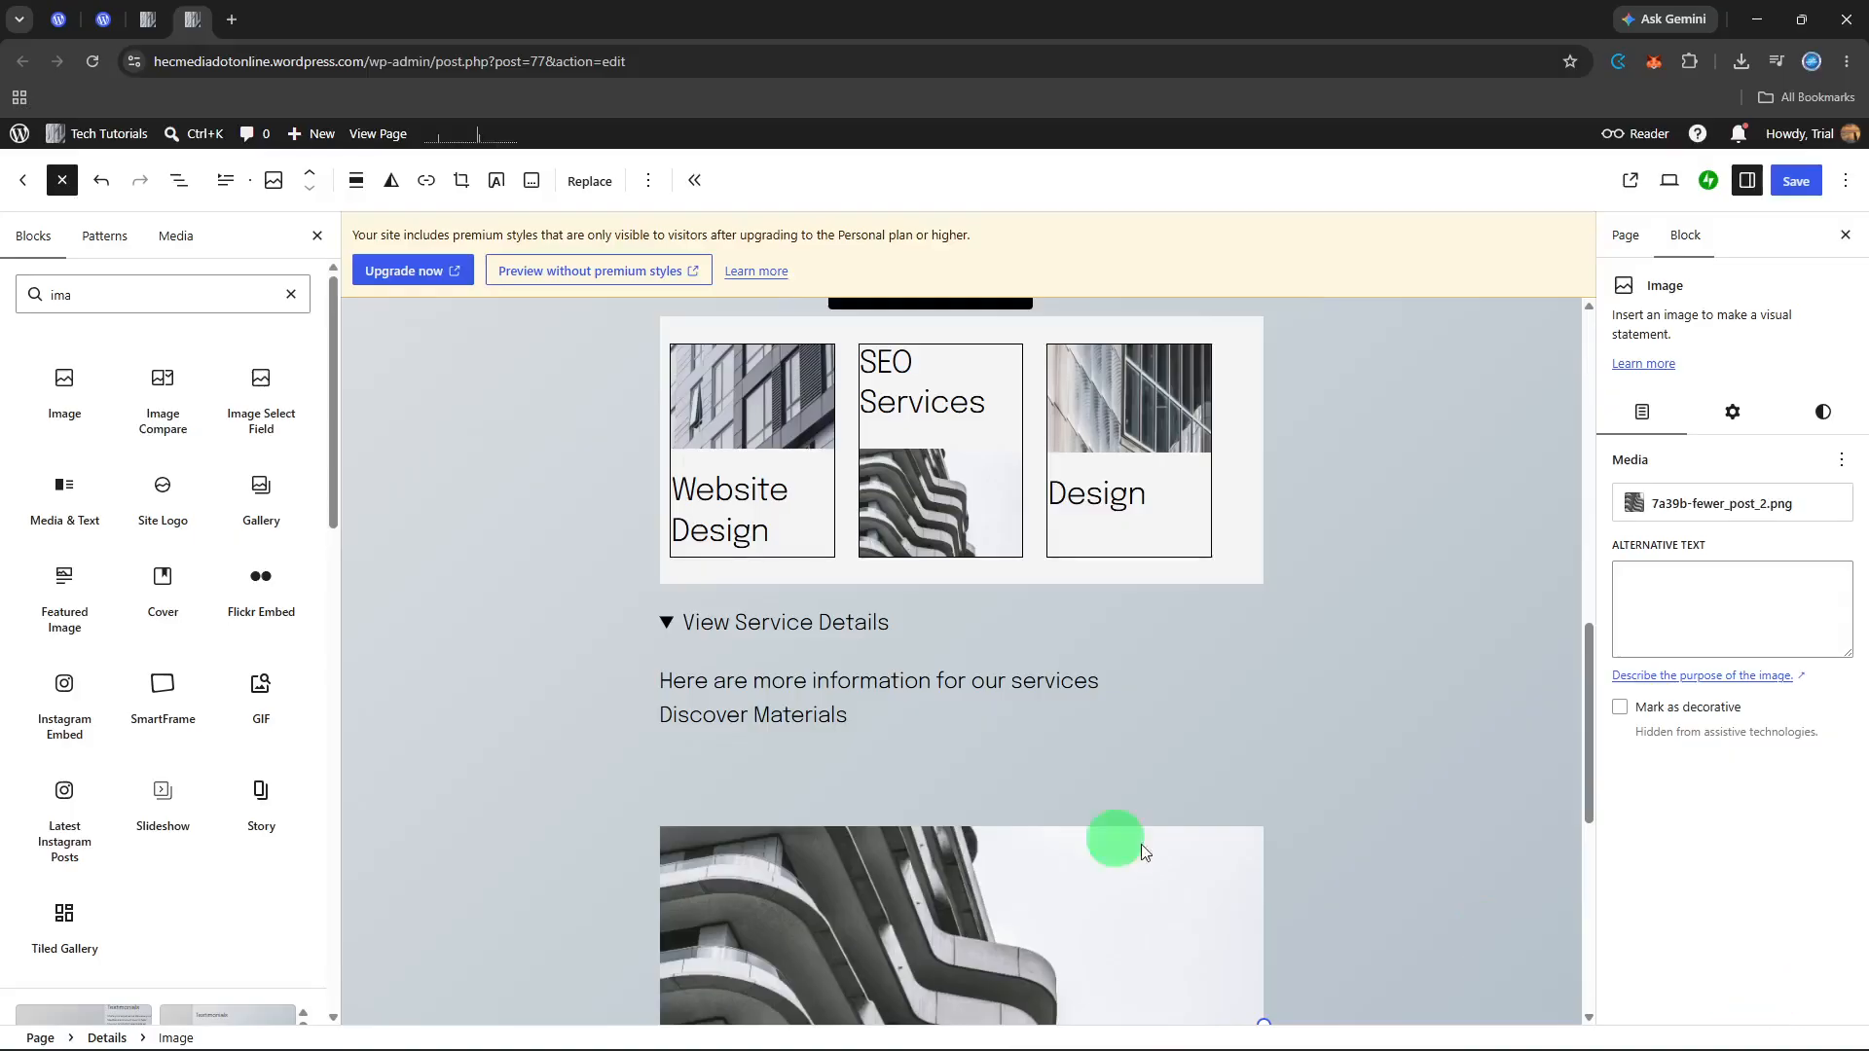
Step: Move the image above the hidden paragraph, and collapse and reopen the View Service Details block to check it
scroll(1071, 827, down, 2)
drag(963, 774, 905, 526)
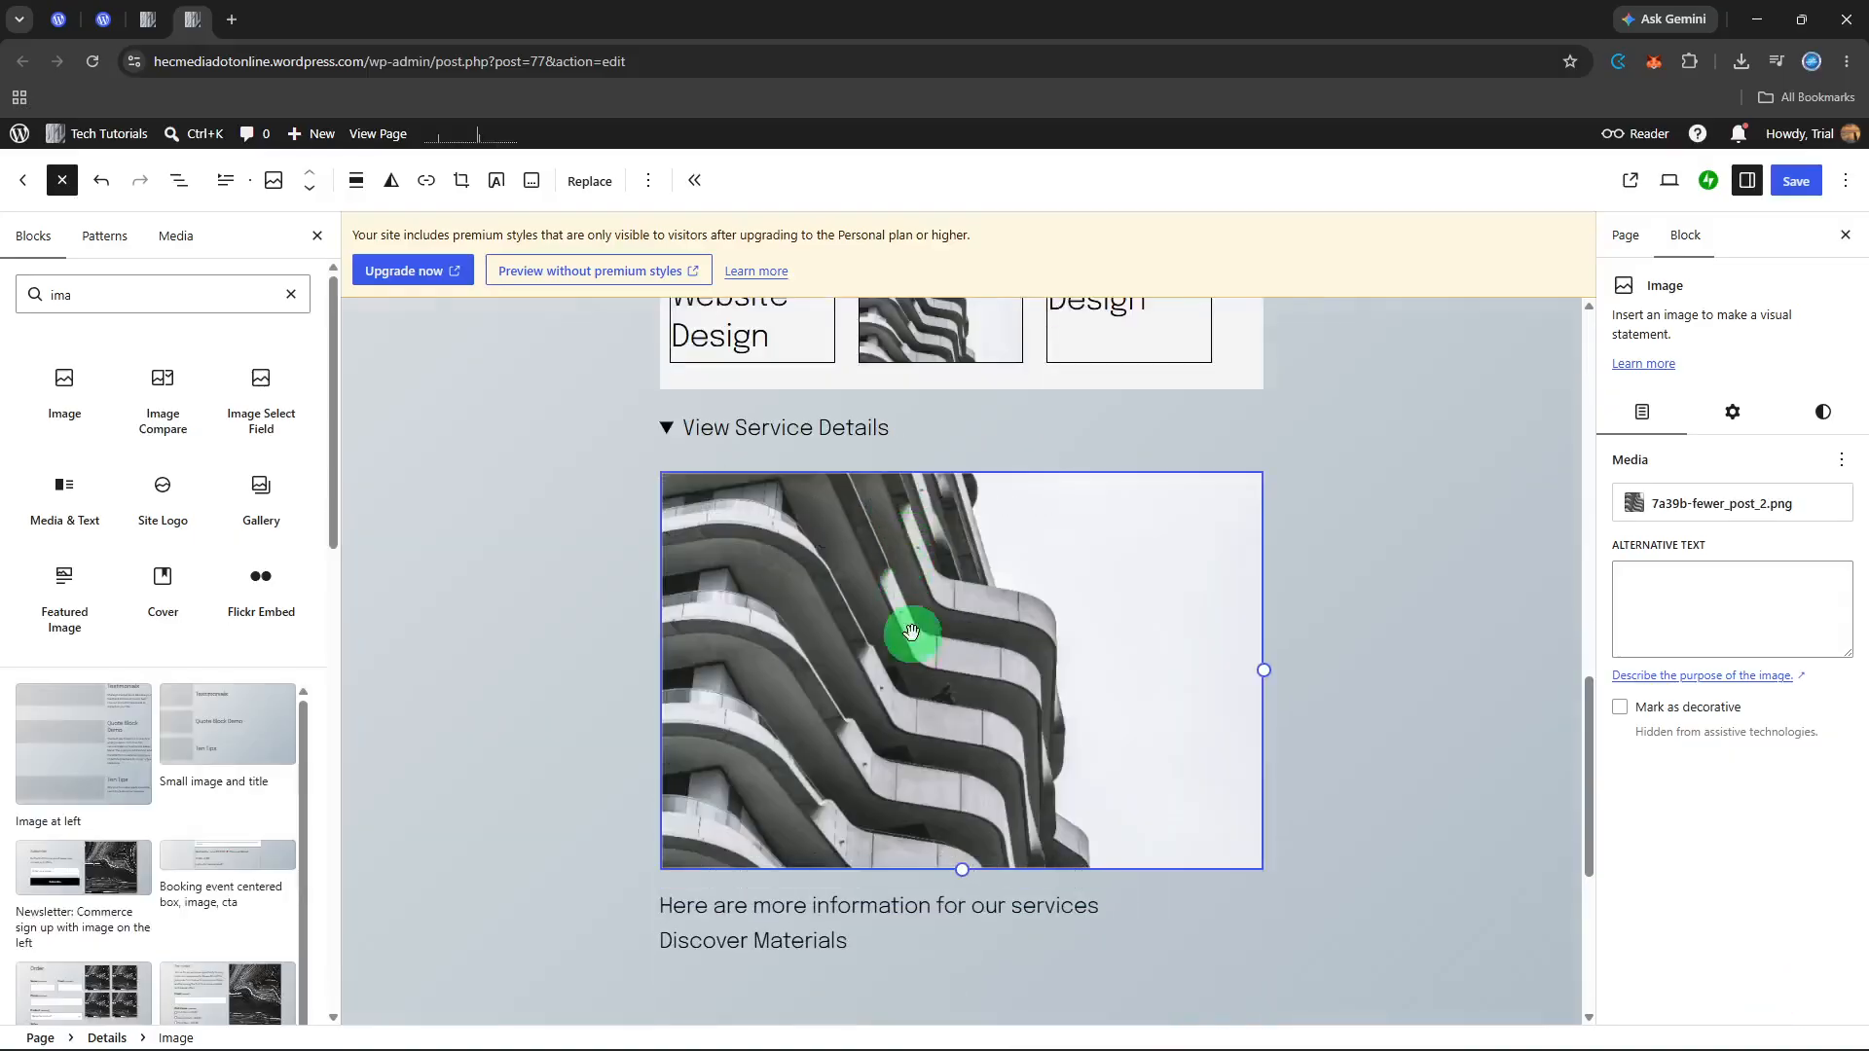
click(667, 425)
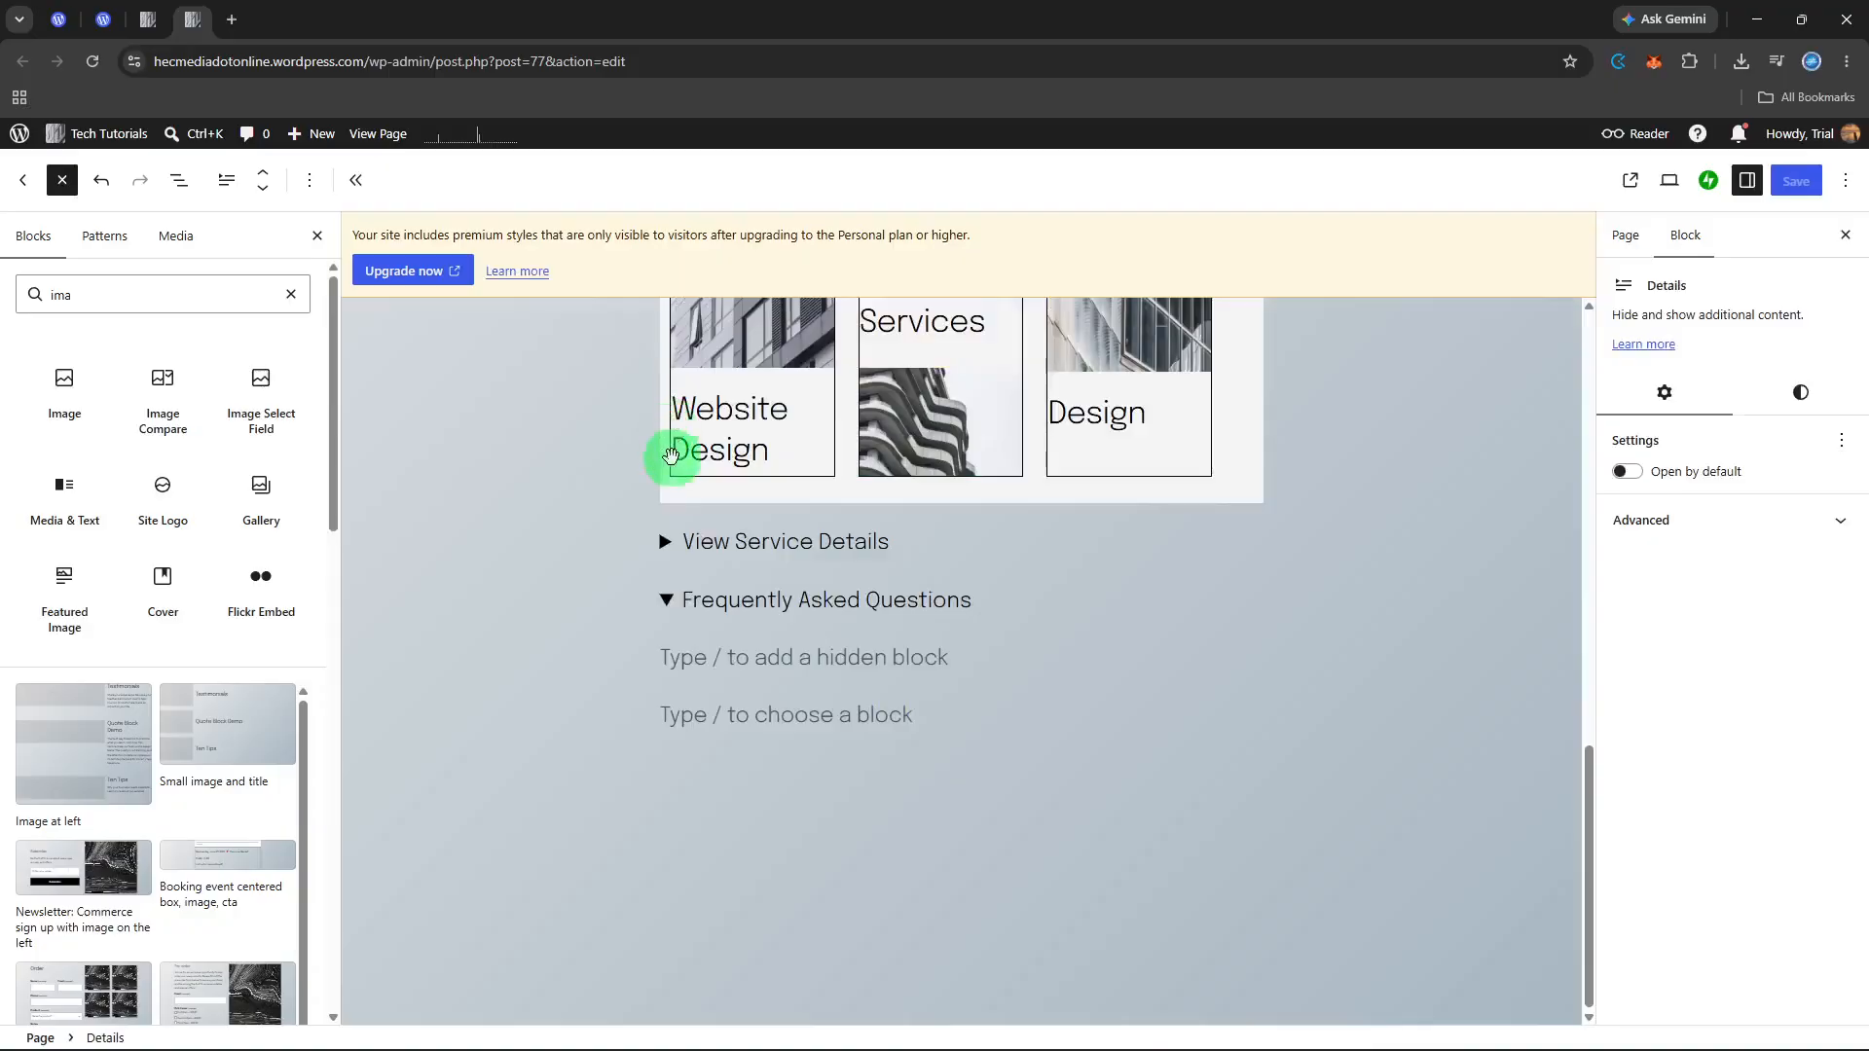
click(664, 543)
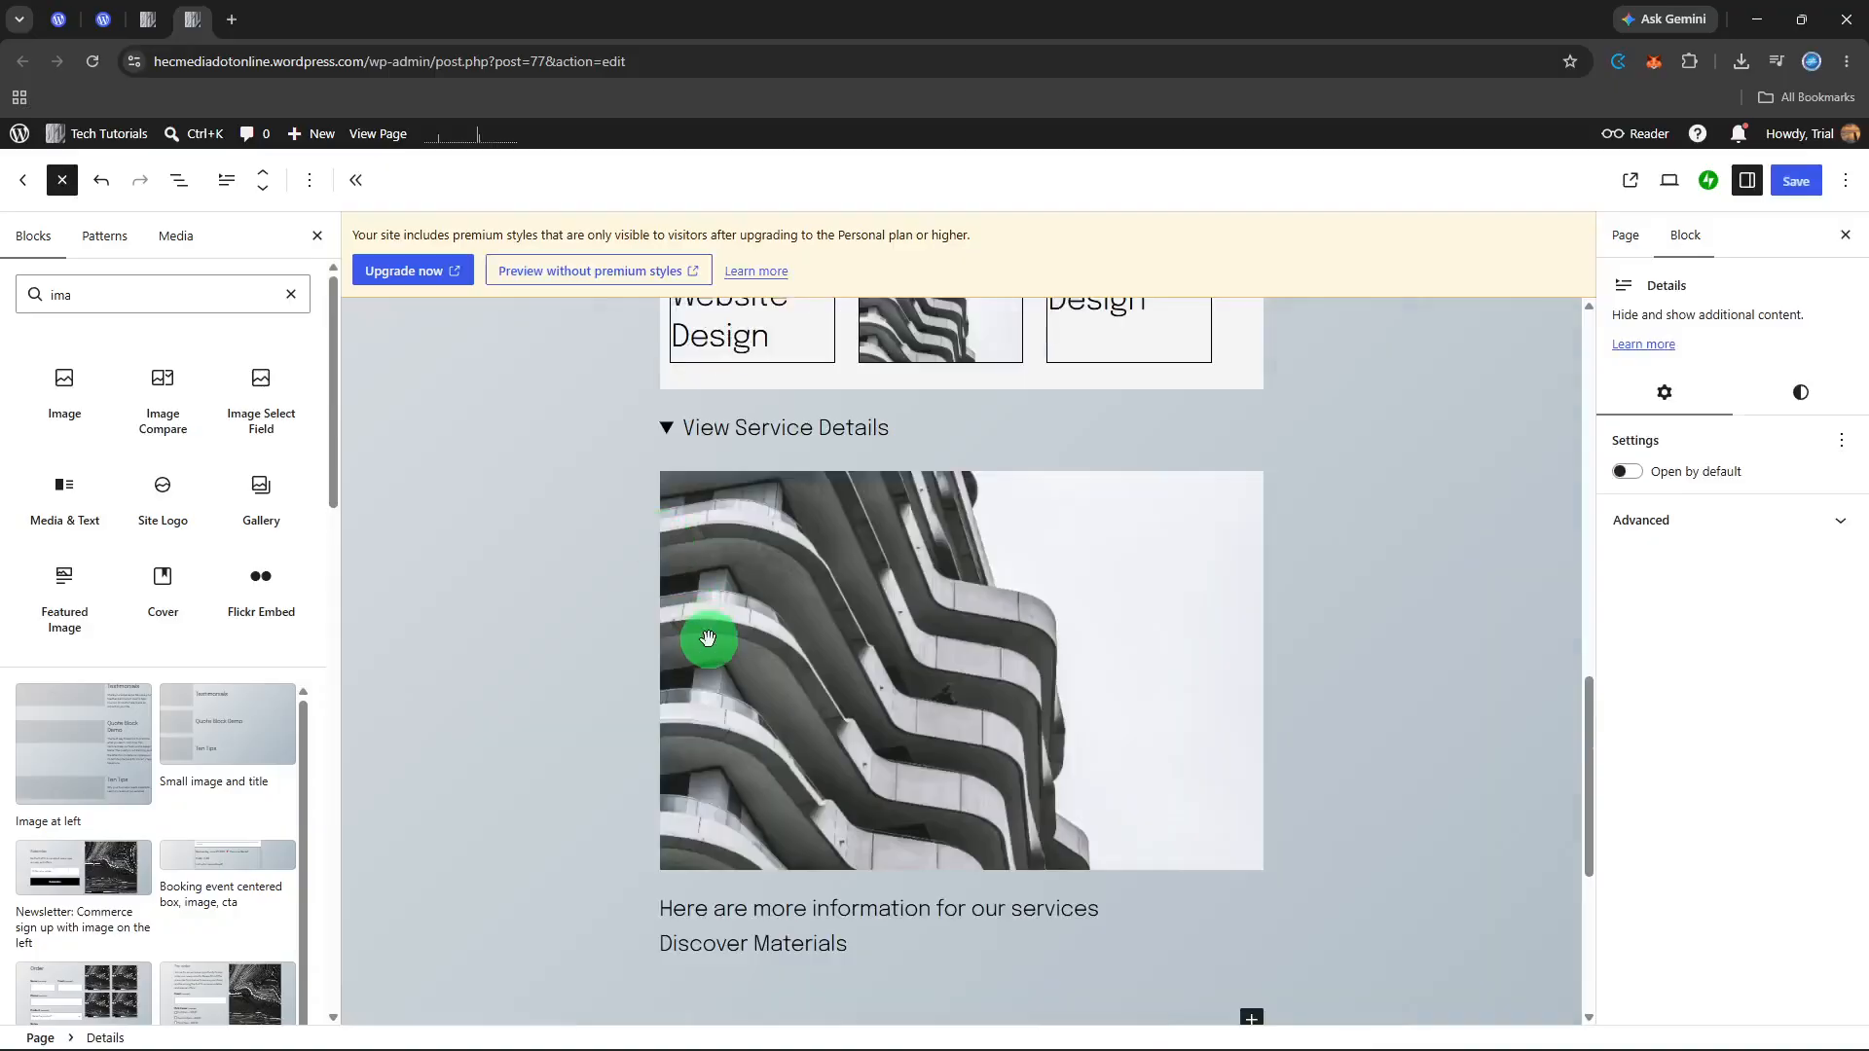
Step: Collapse the Frequently Asked Questions block and add an empty line before "Here are more information for our services"
scroll(707, 637, down, 2)
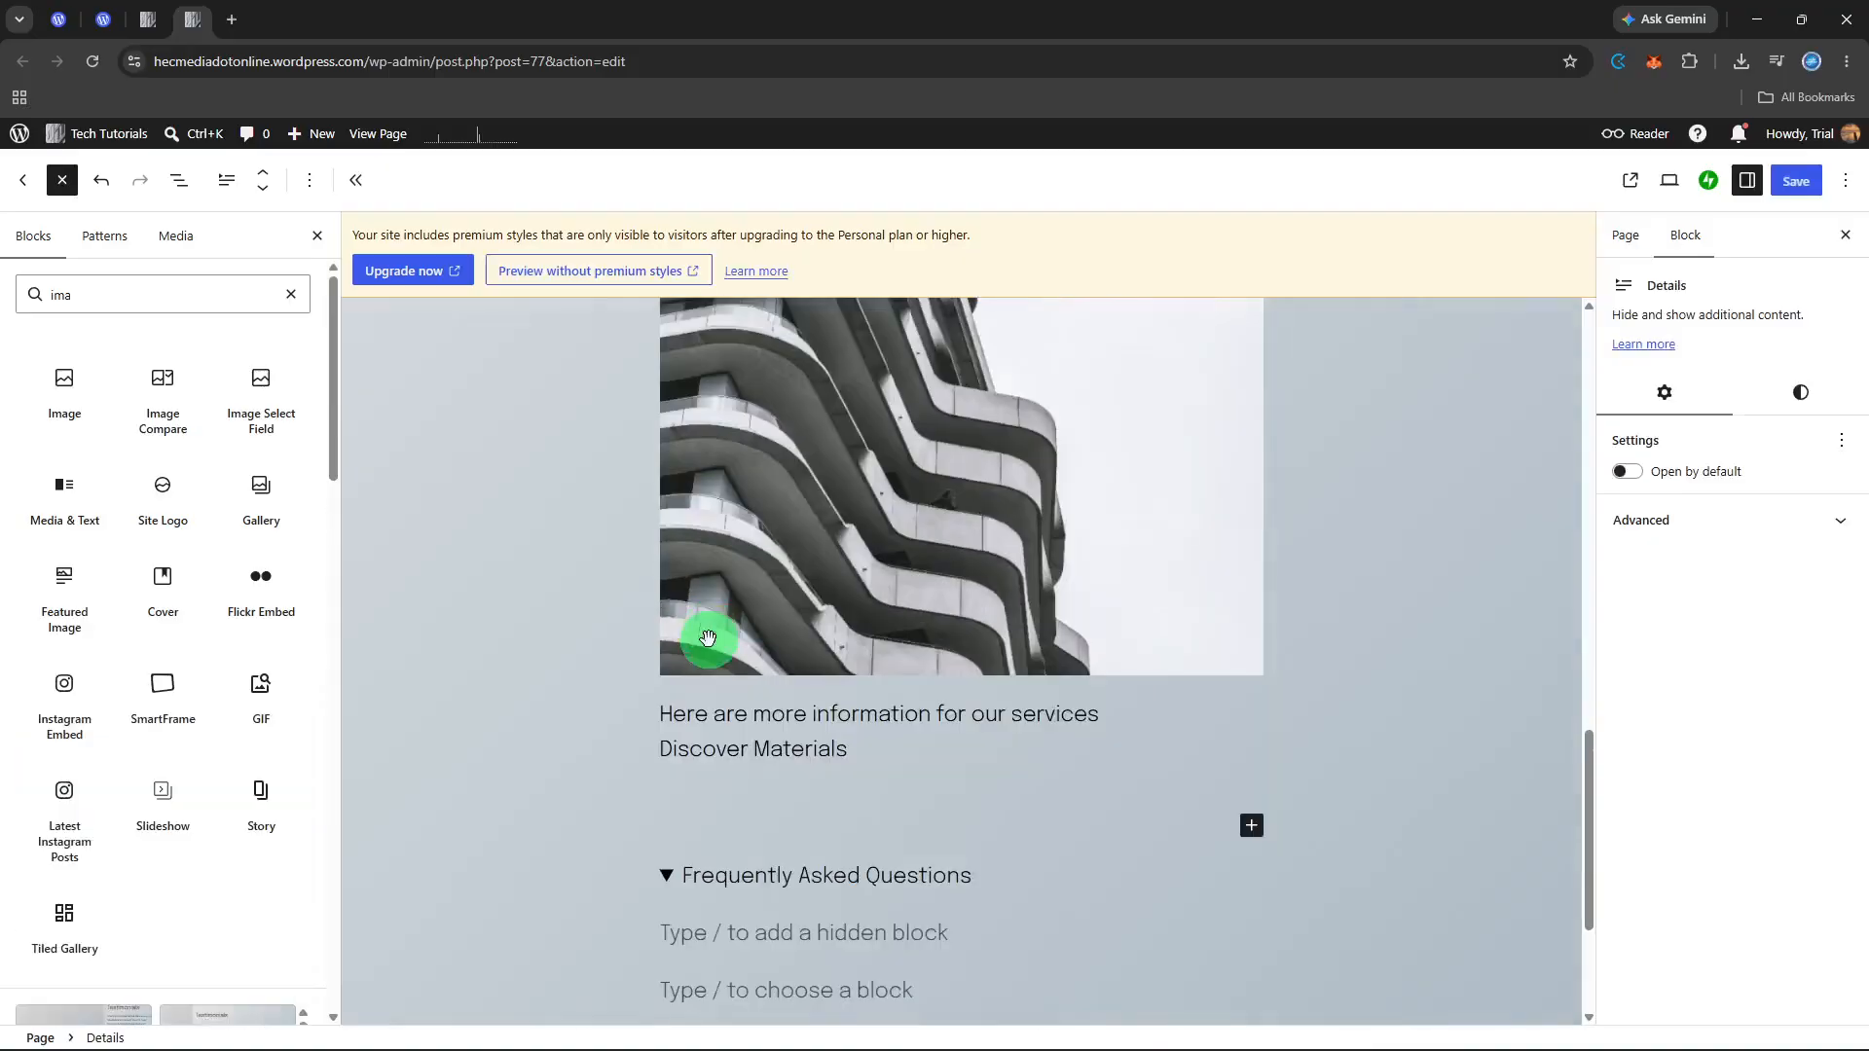
click(667, 878)
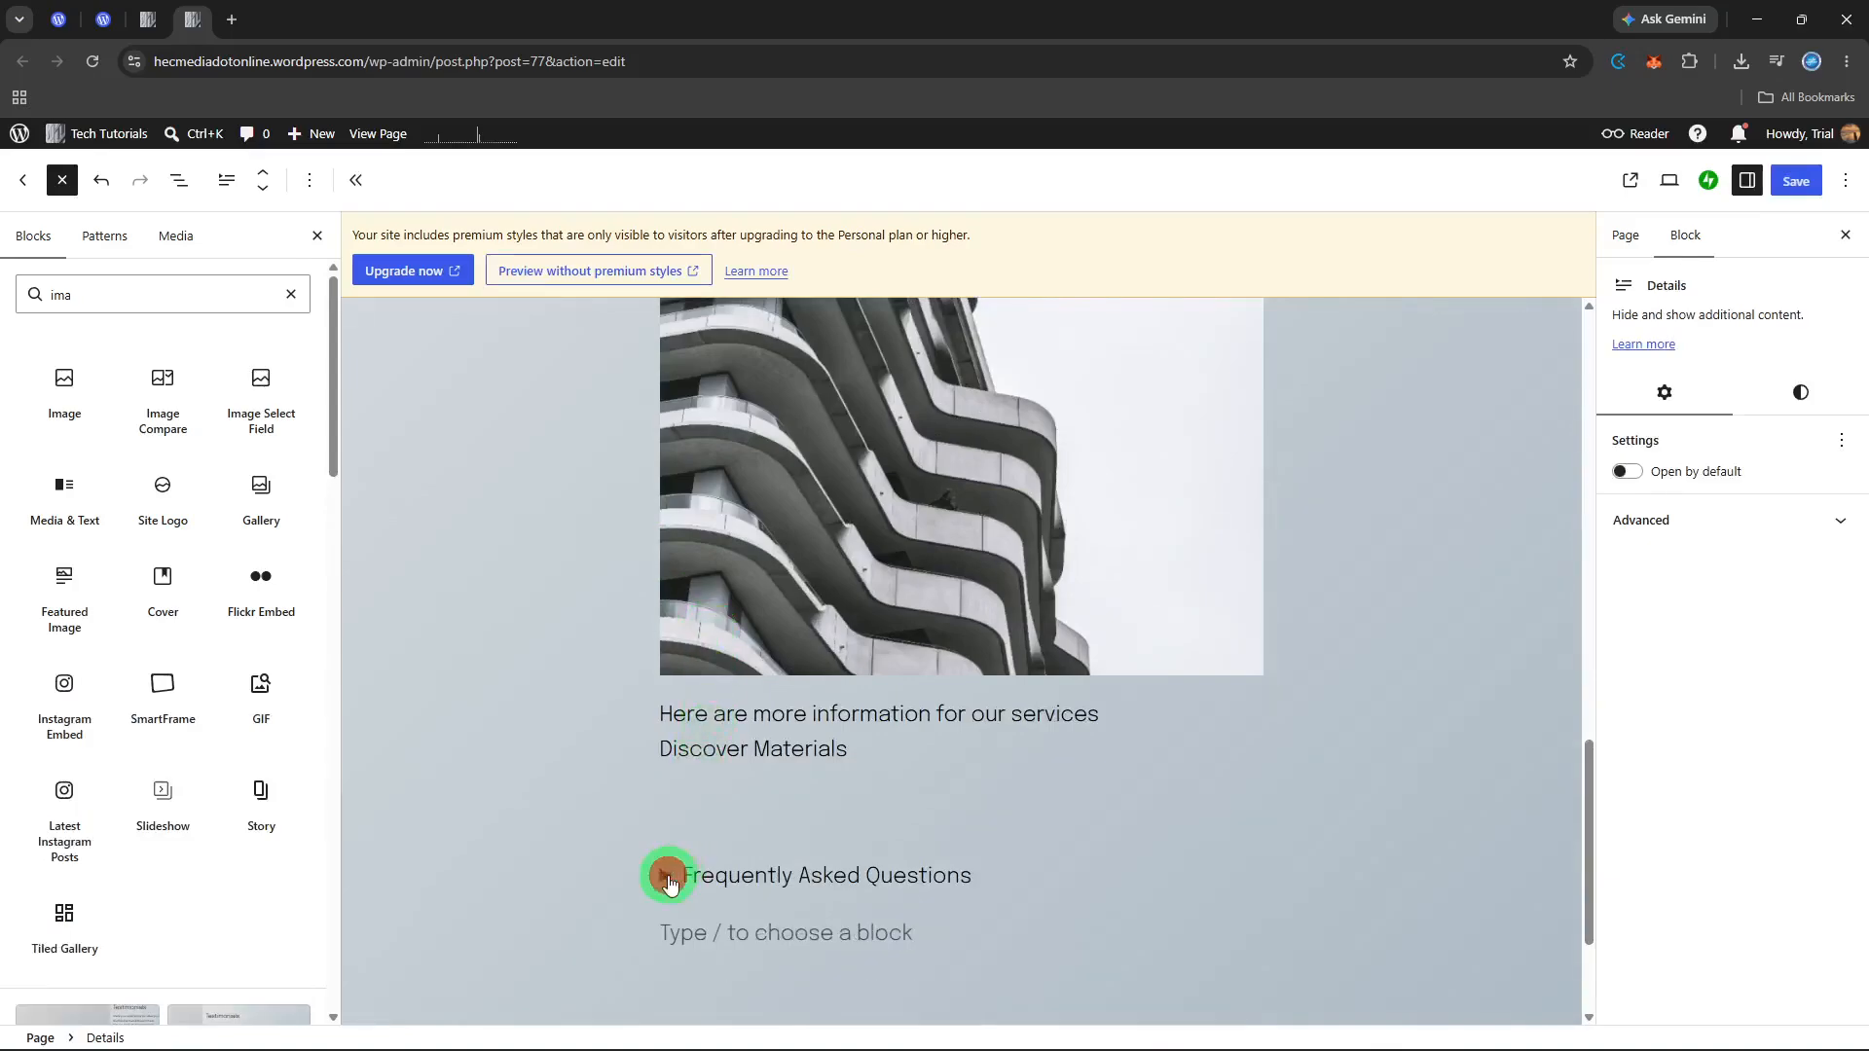
click(662, 711)
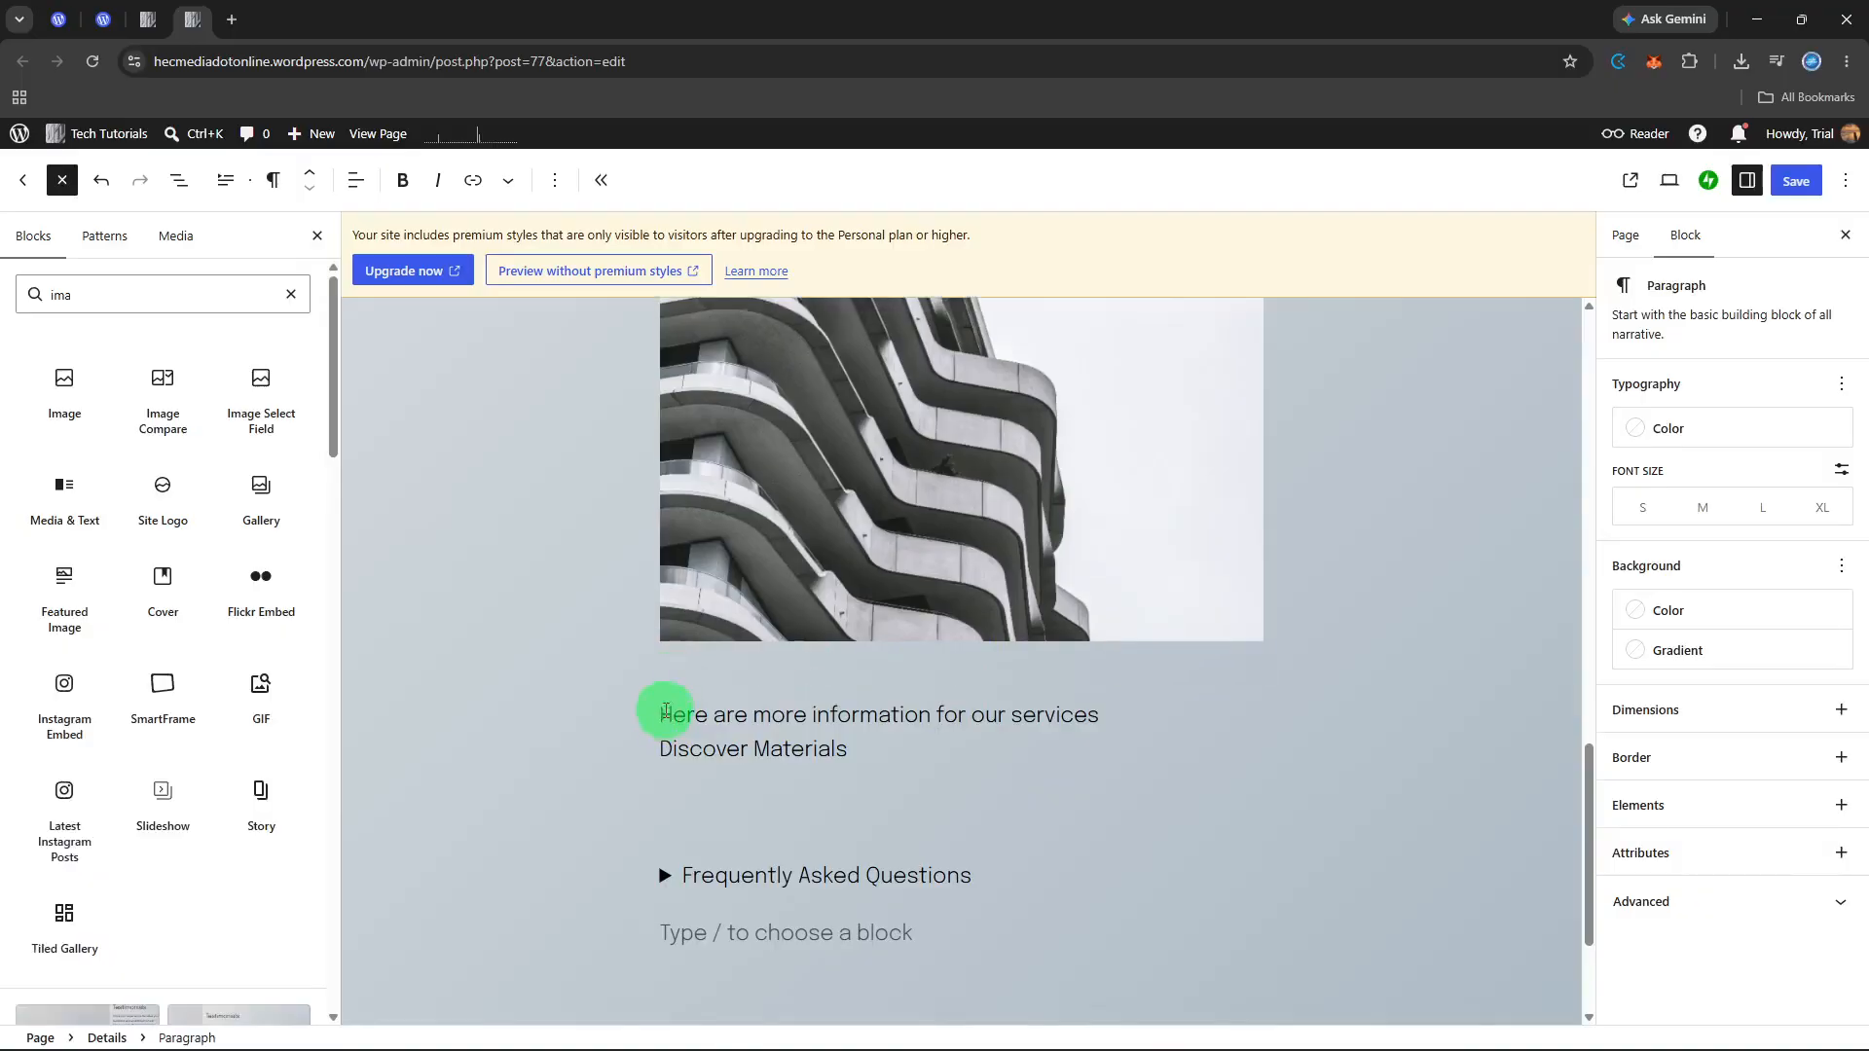
click(677, 690)
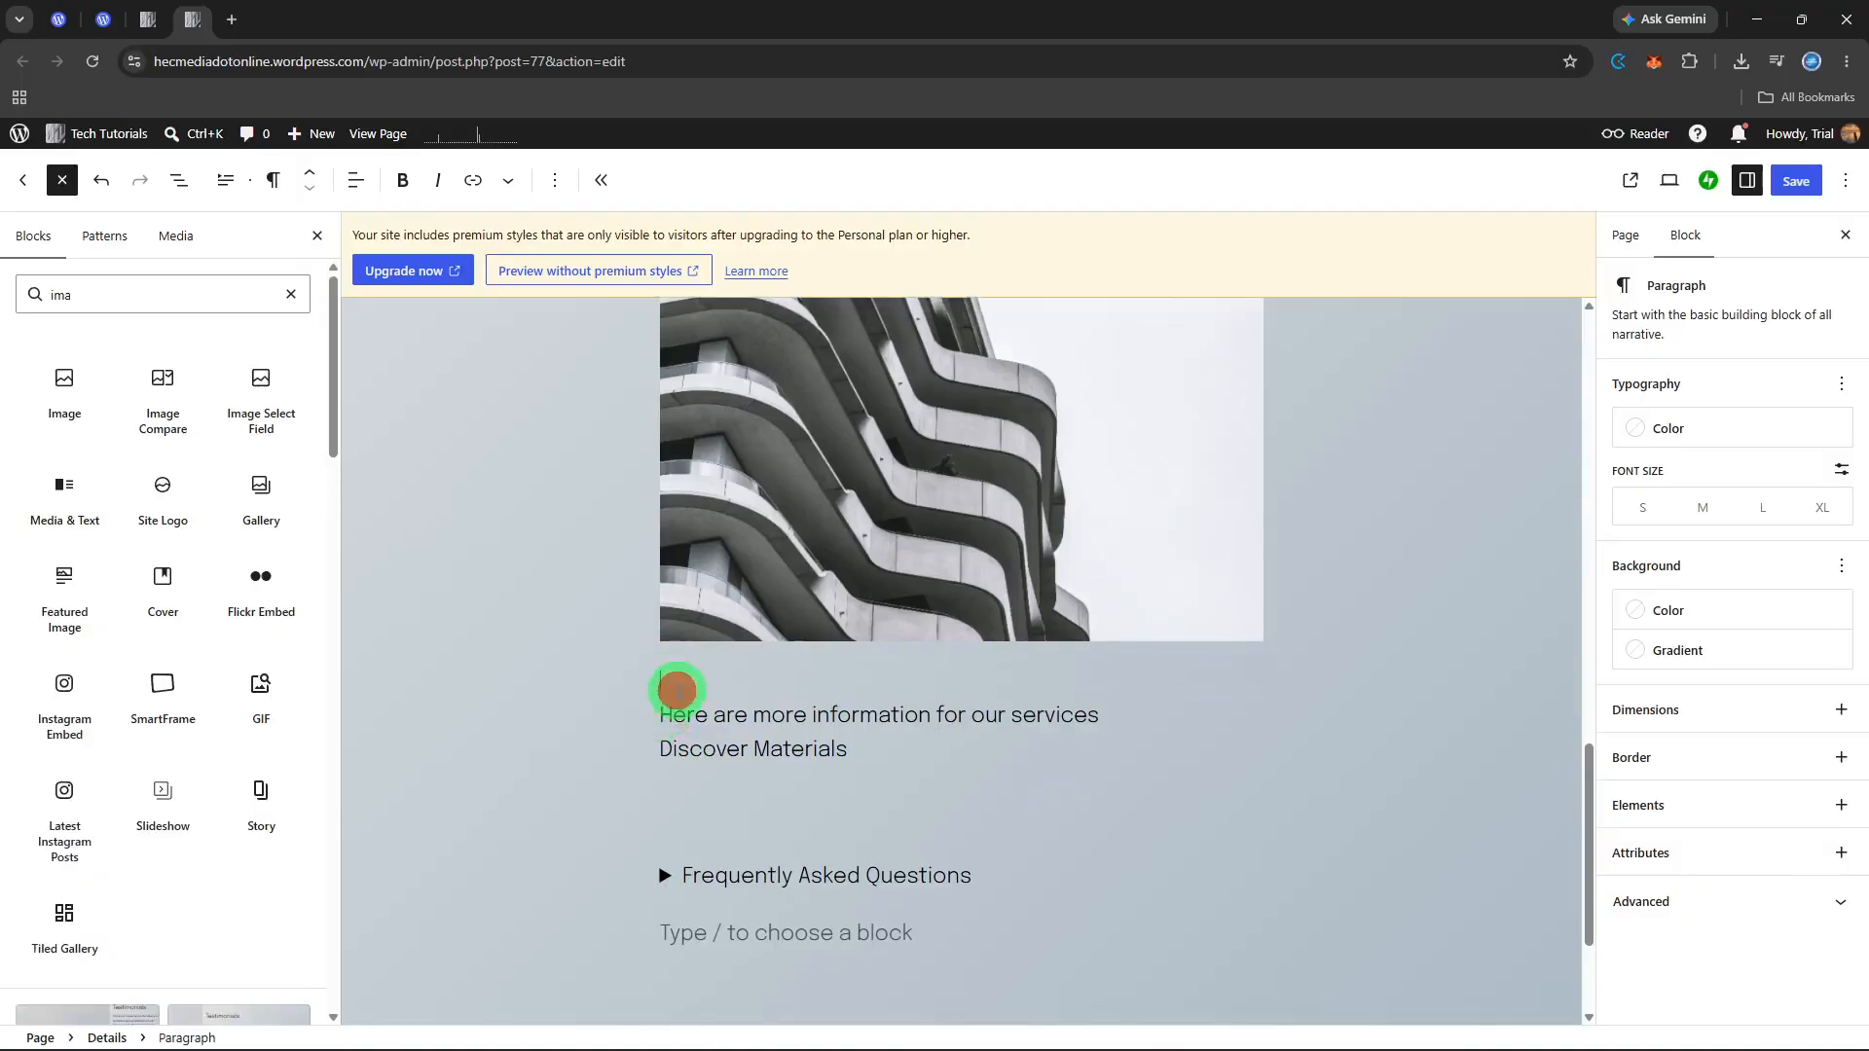
Step: Insert a Buttons block below the hidden paragraph in the View Service Details block
click(168, 294)
key(BackSpace)
key(BackSpace)
key(BackSpace)
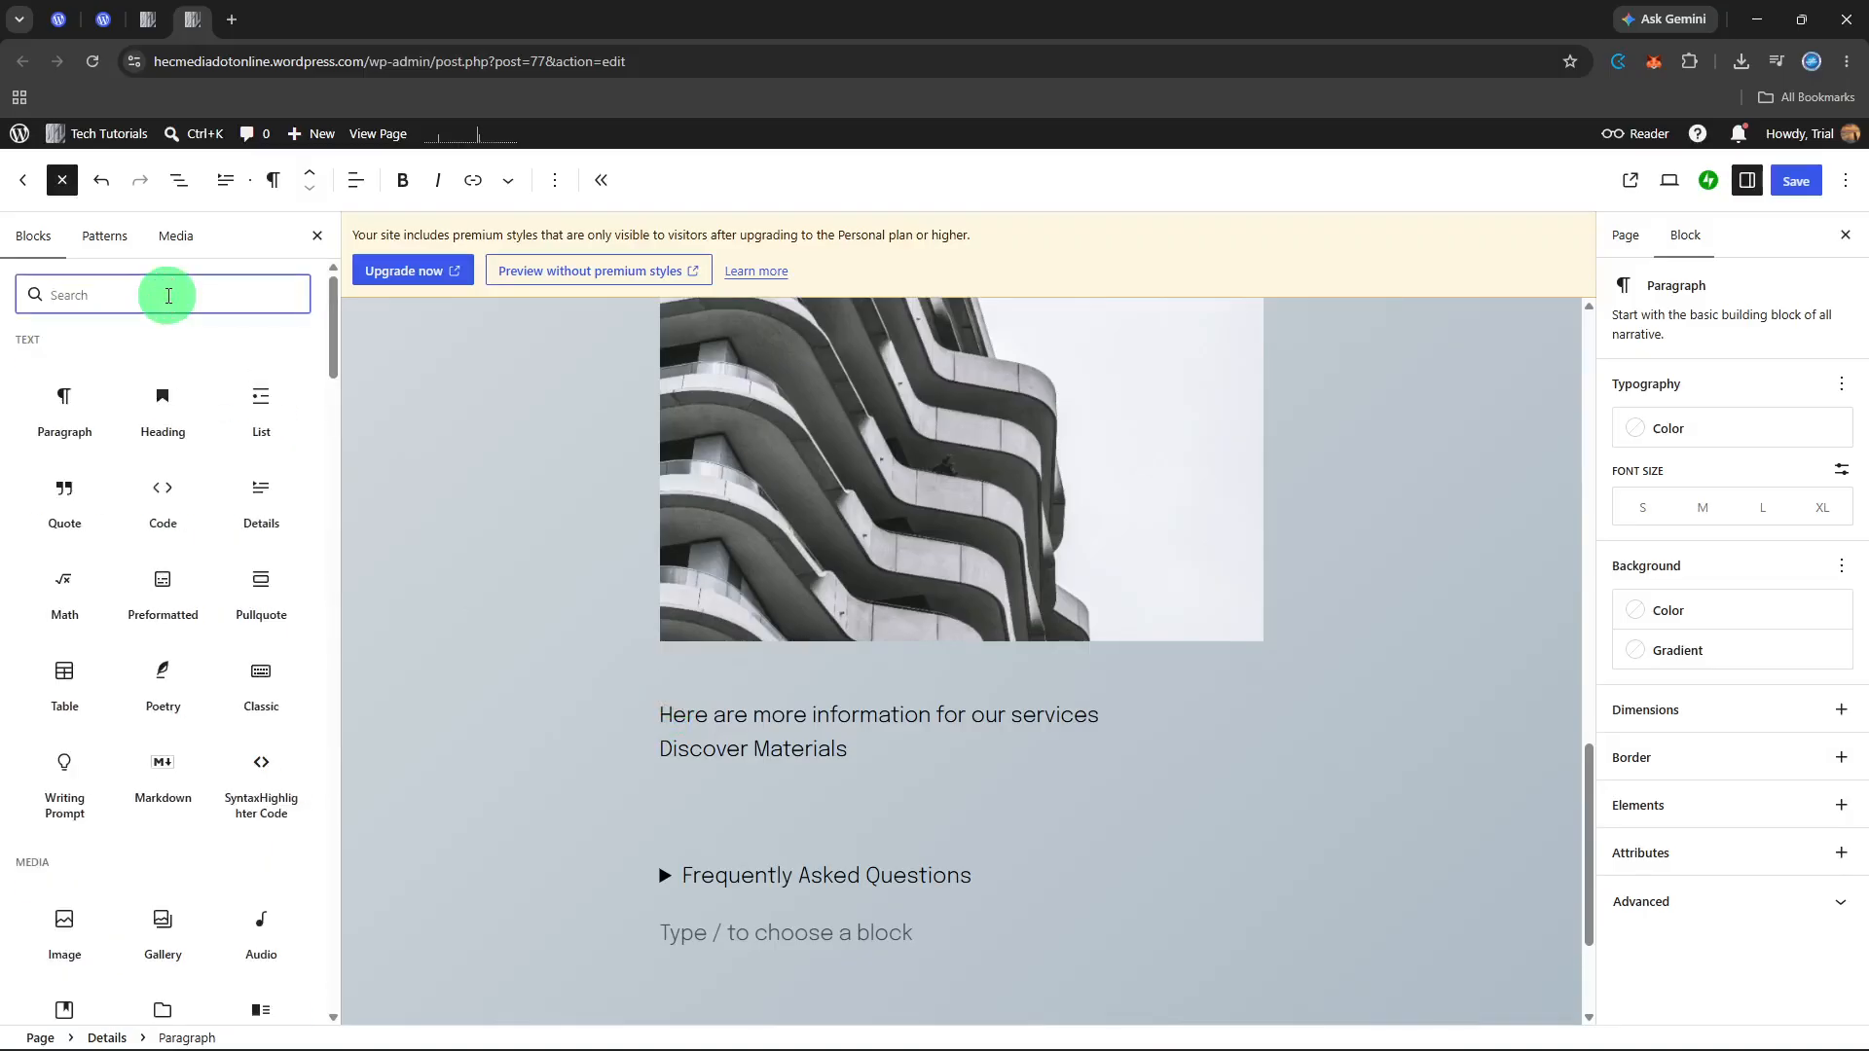
text(bu)
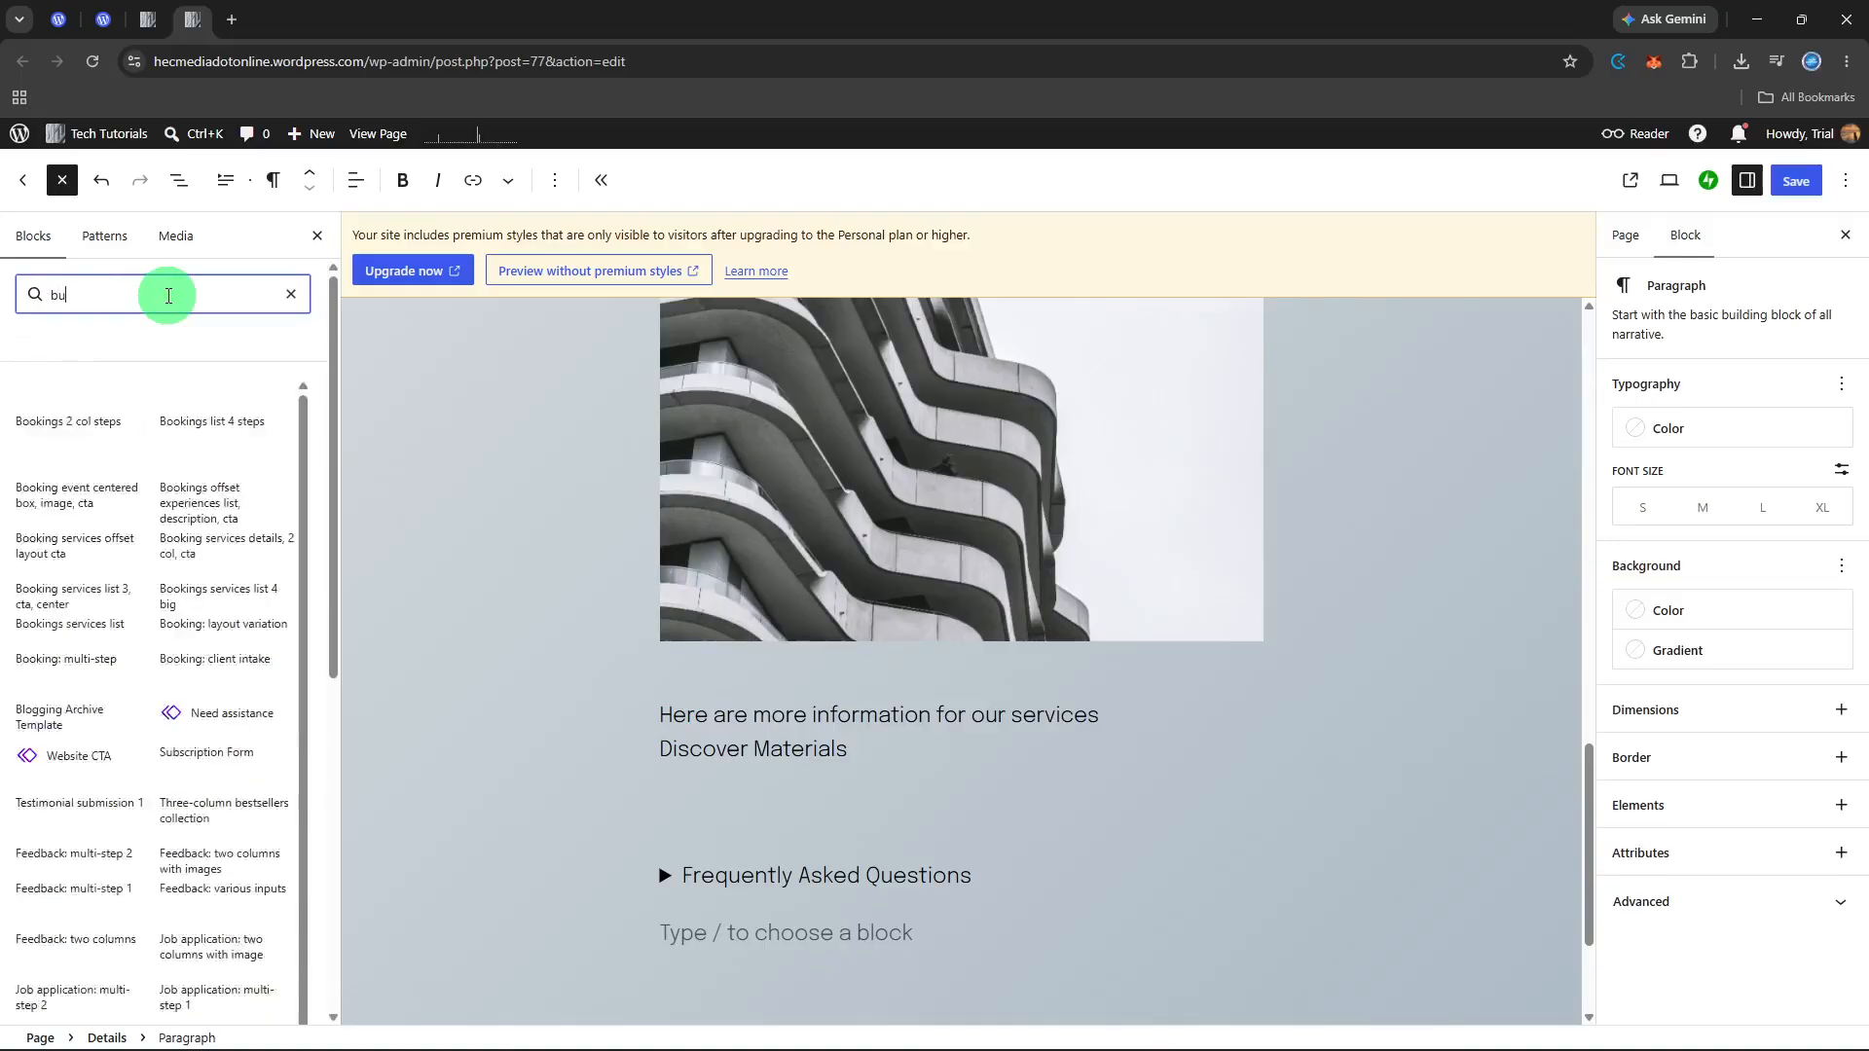
click(73, 382)
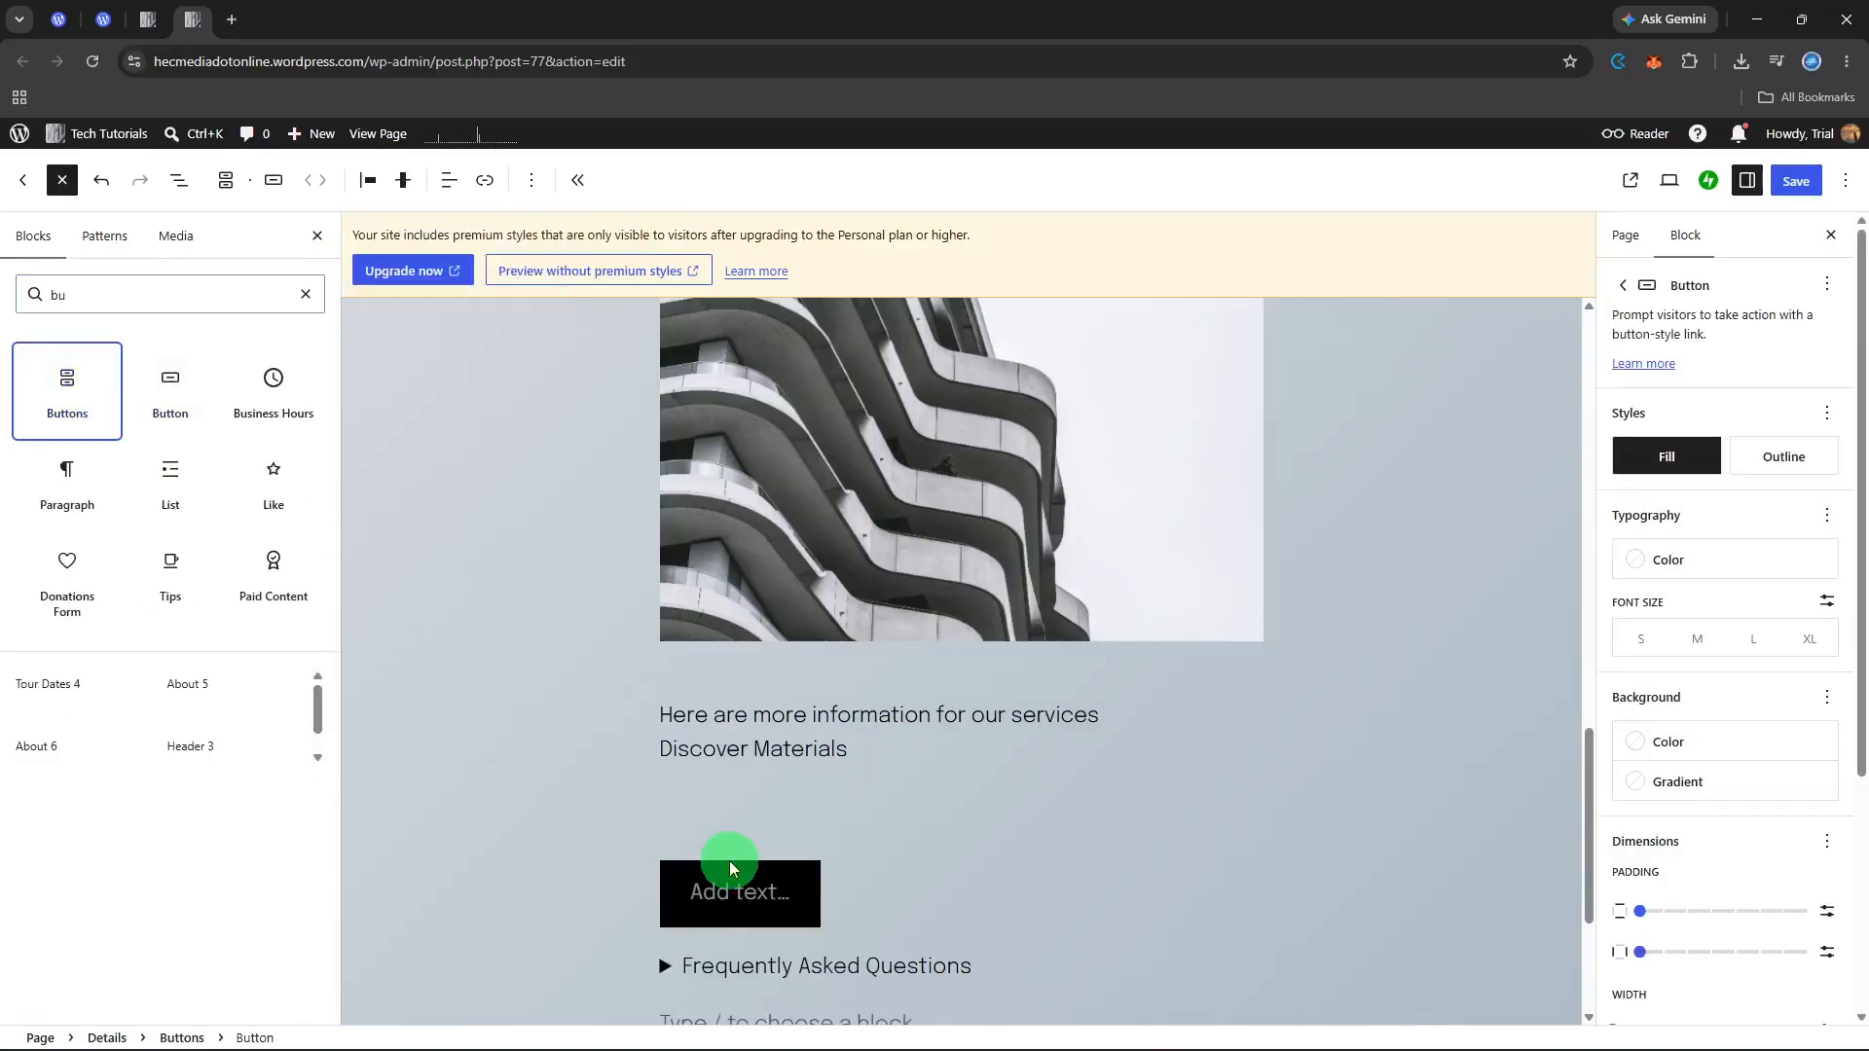
Step: Label the new button "Learn more"
click(730, 862)
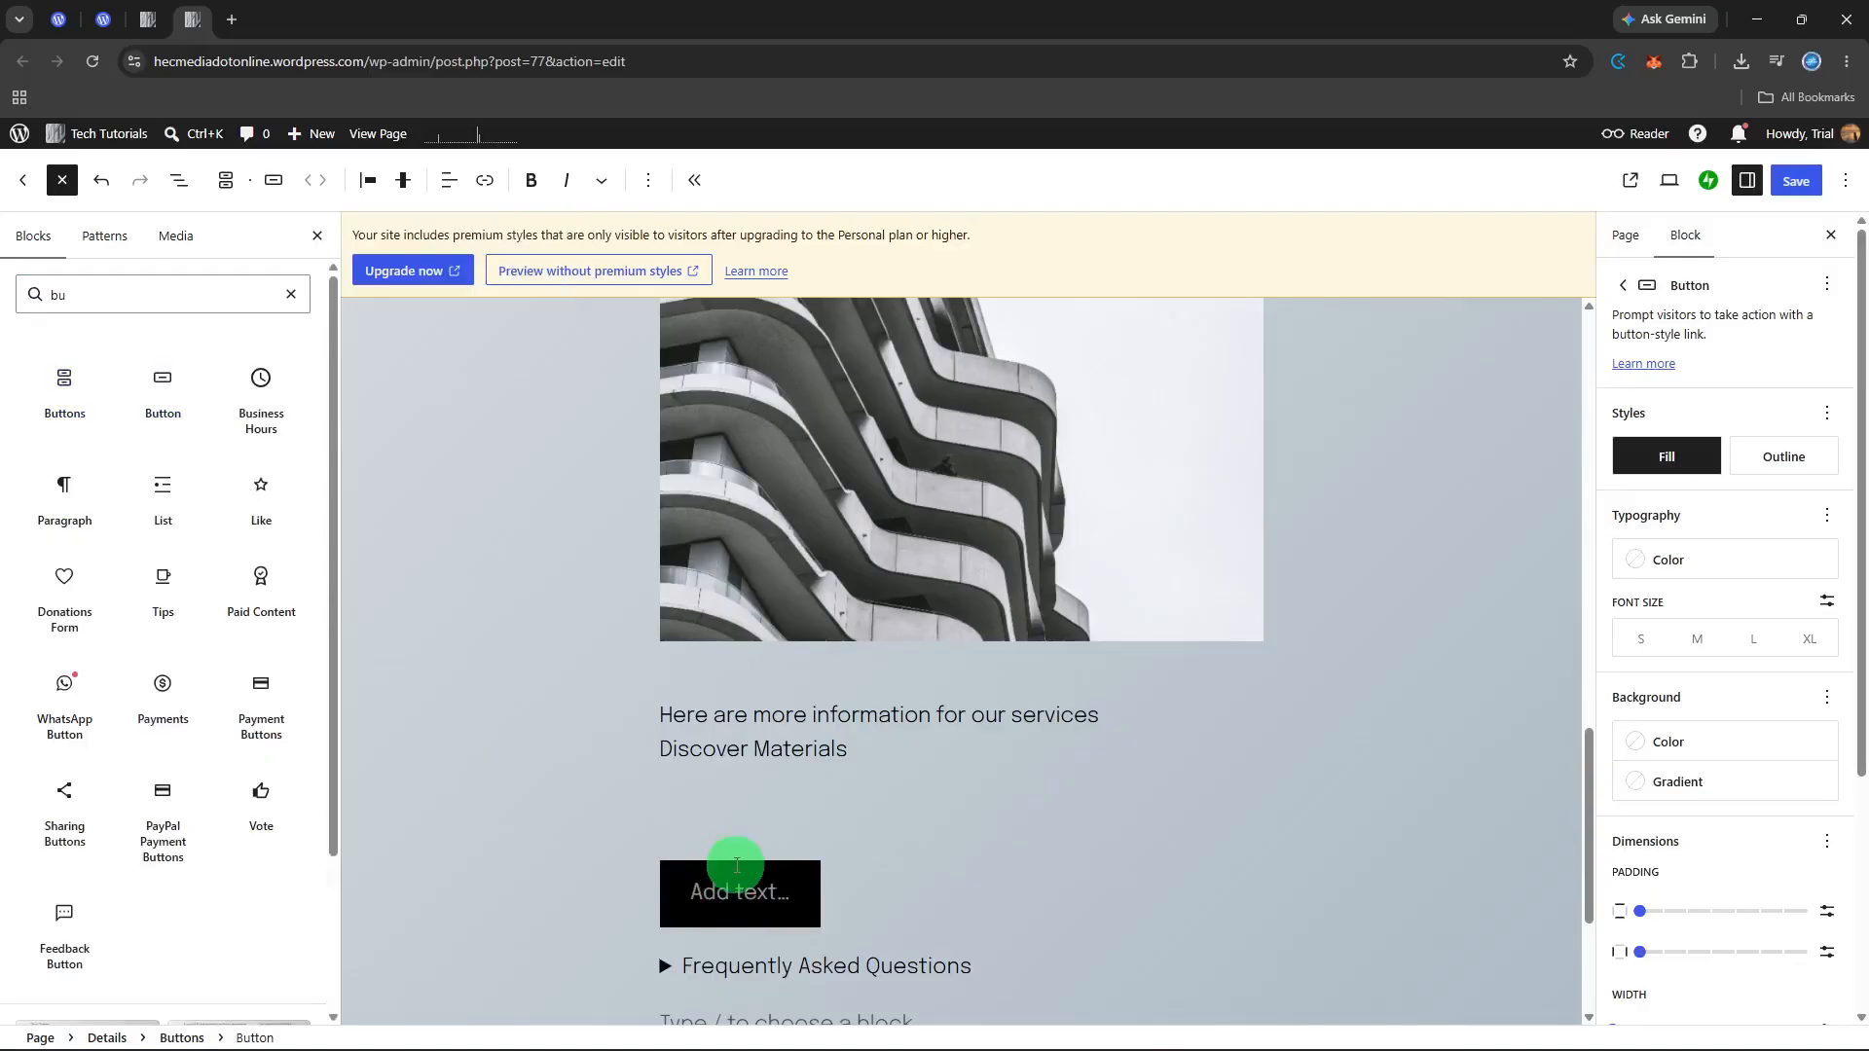
click(736, 873)
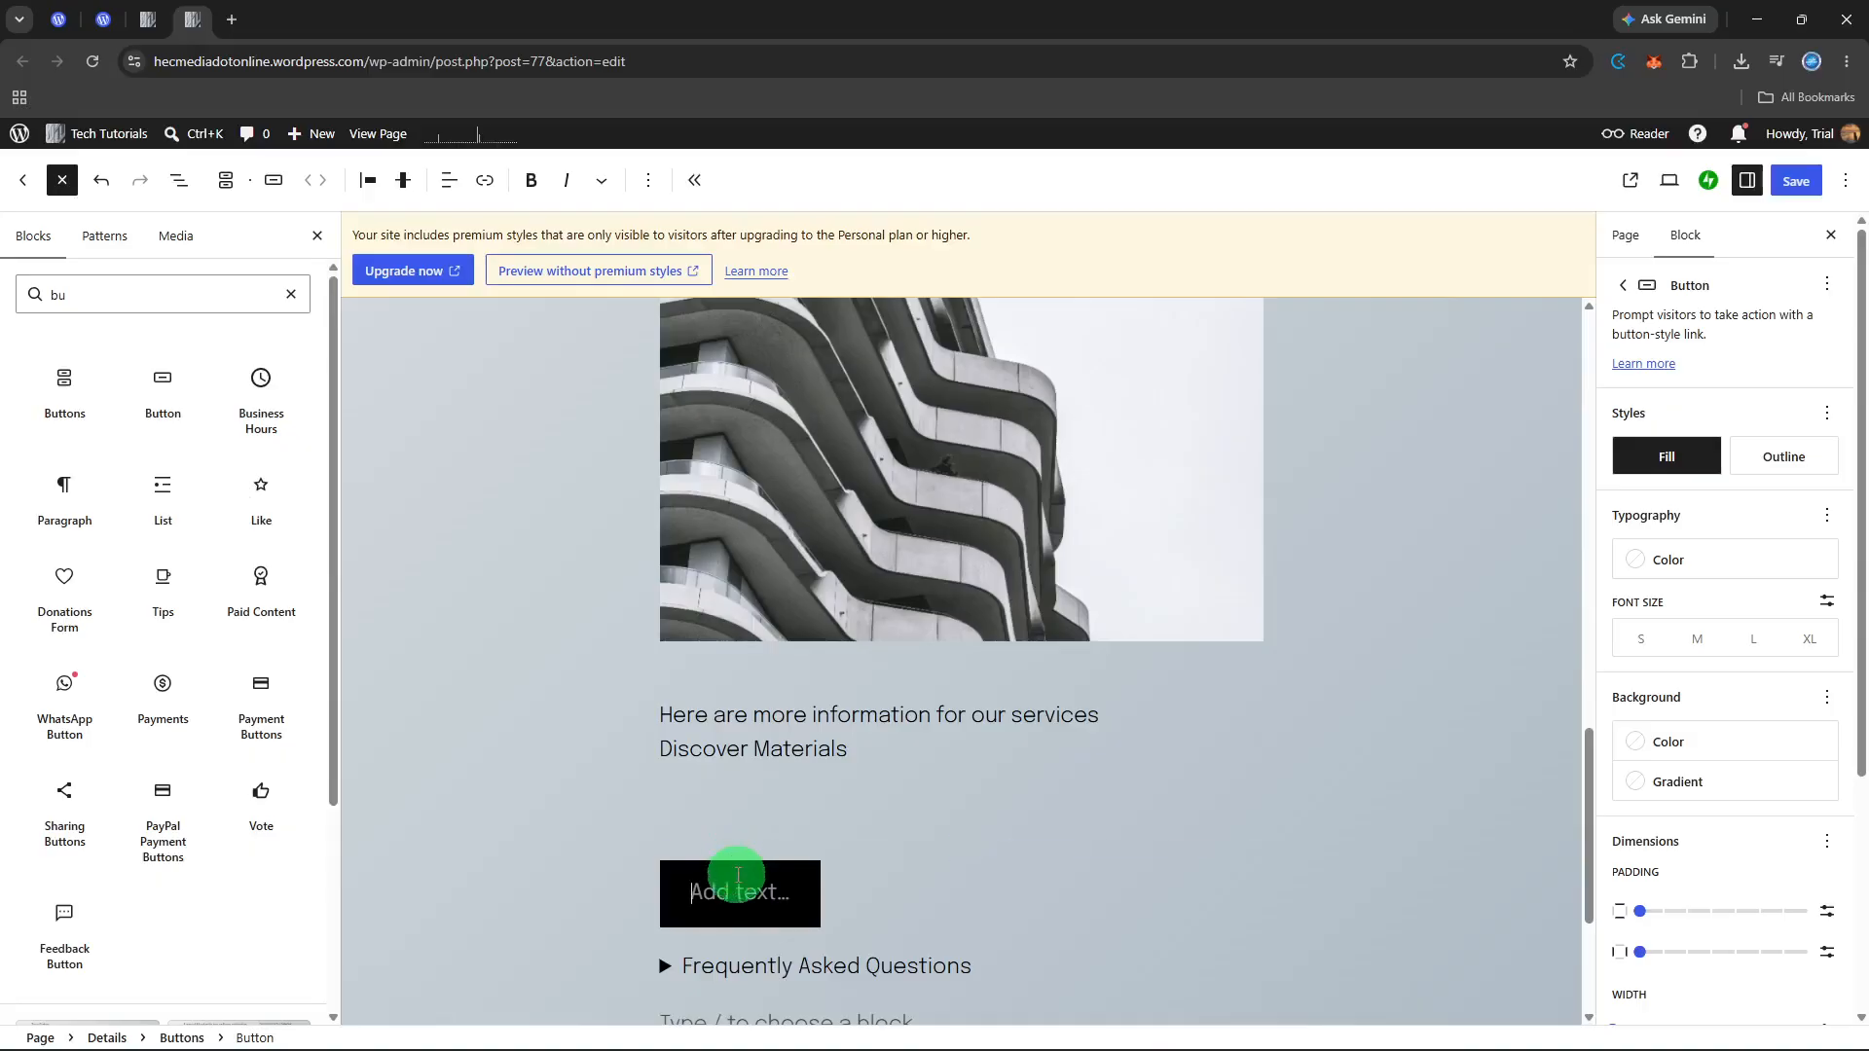
click(737, 873)
text(Lea)
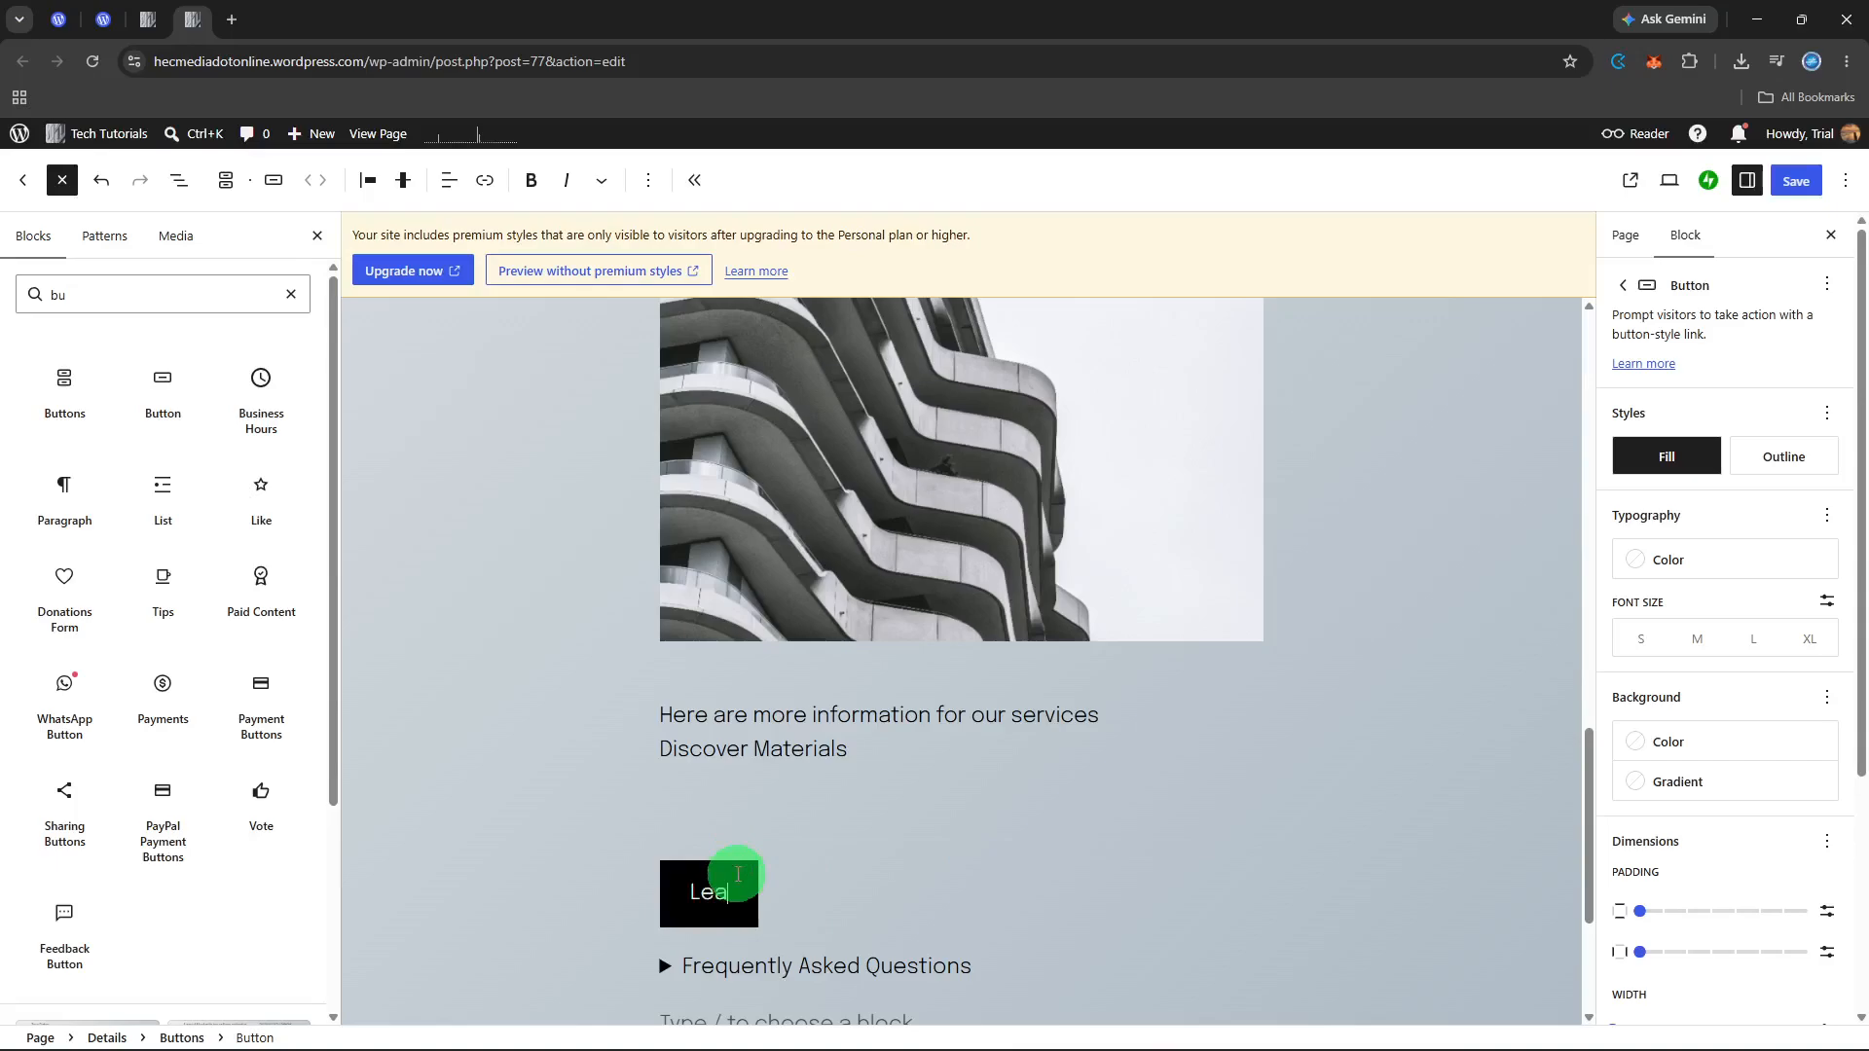
text(rn more)
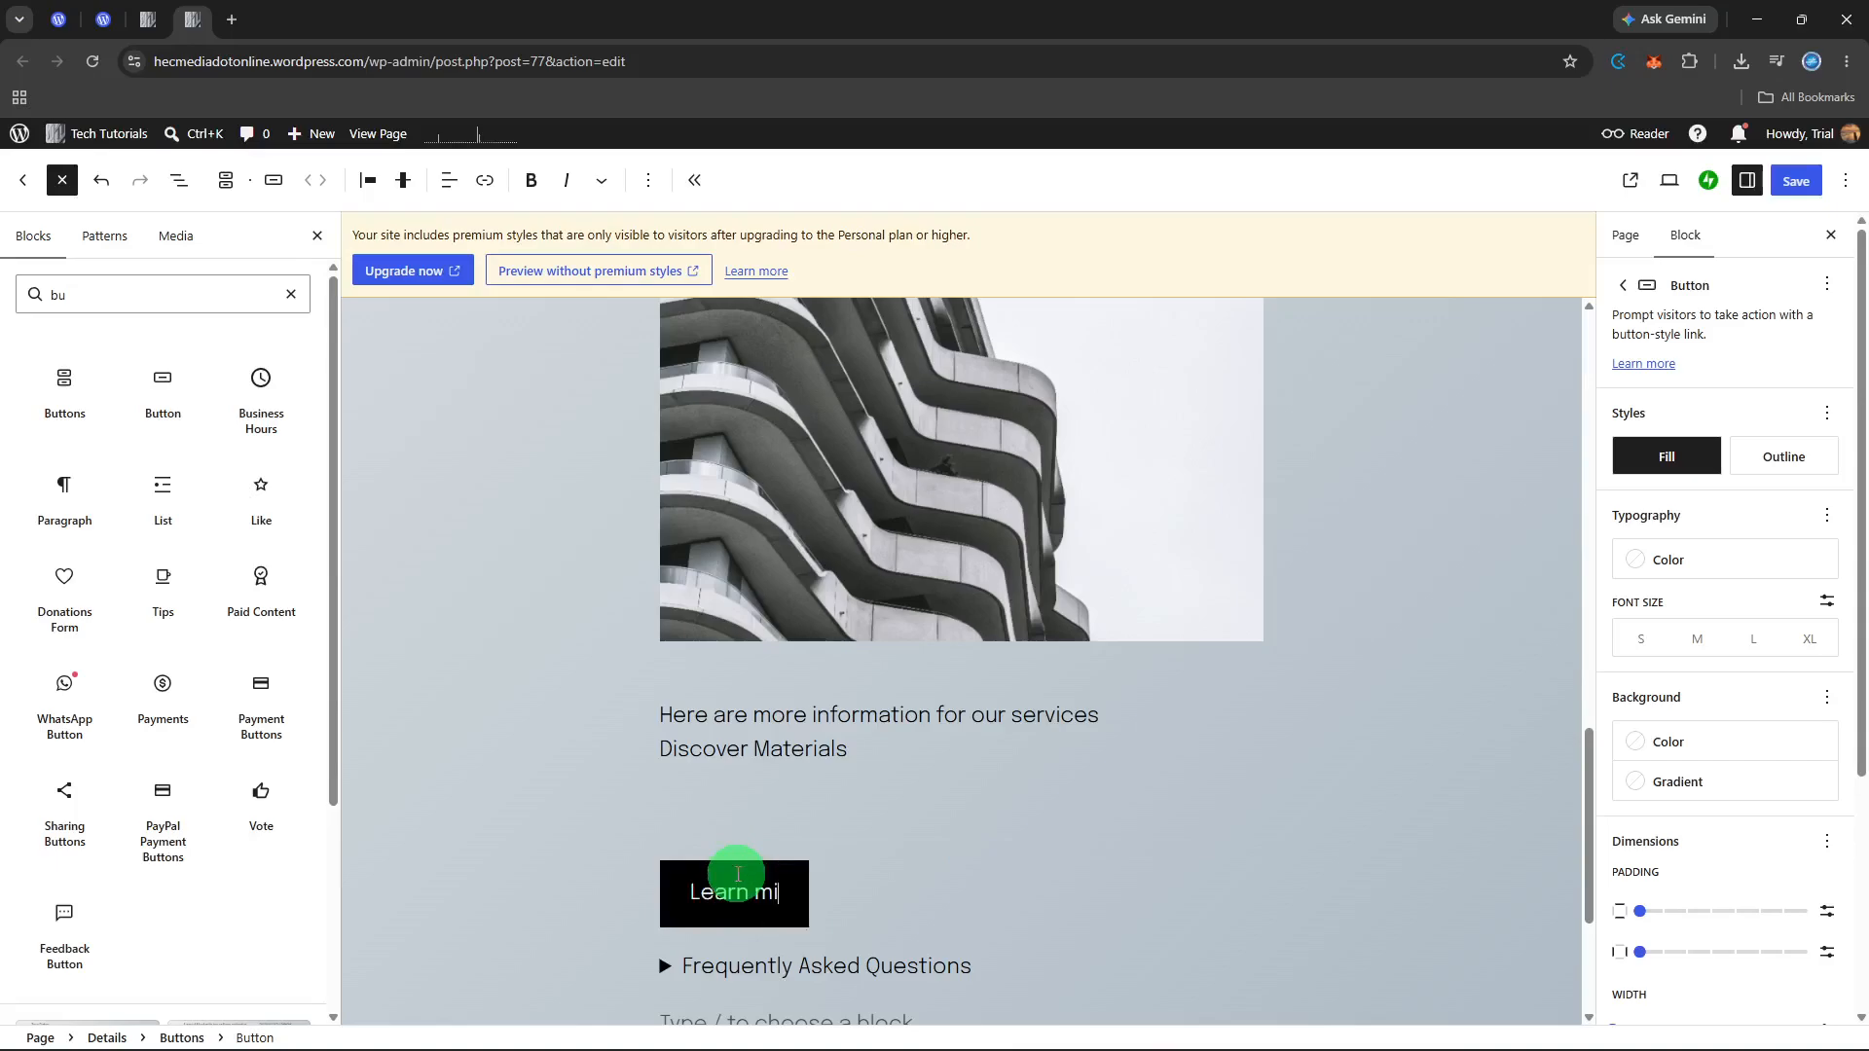
click(738, 874)
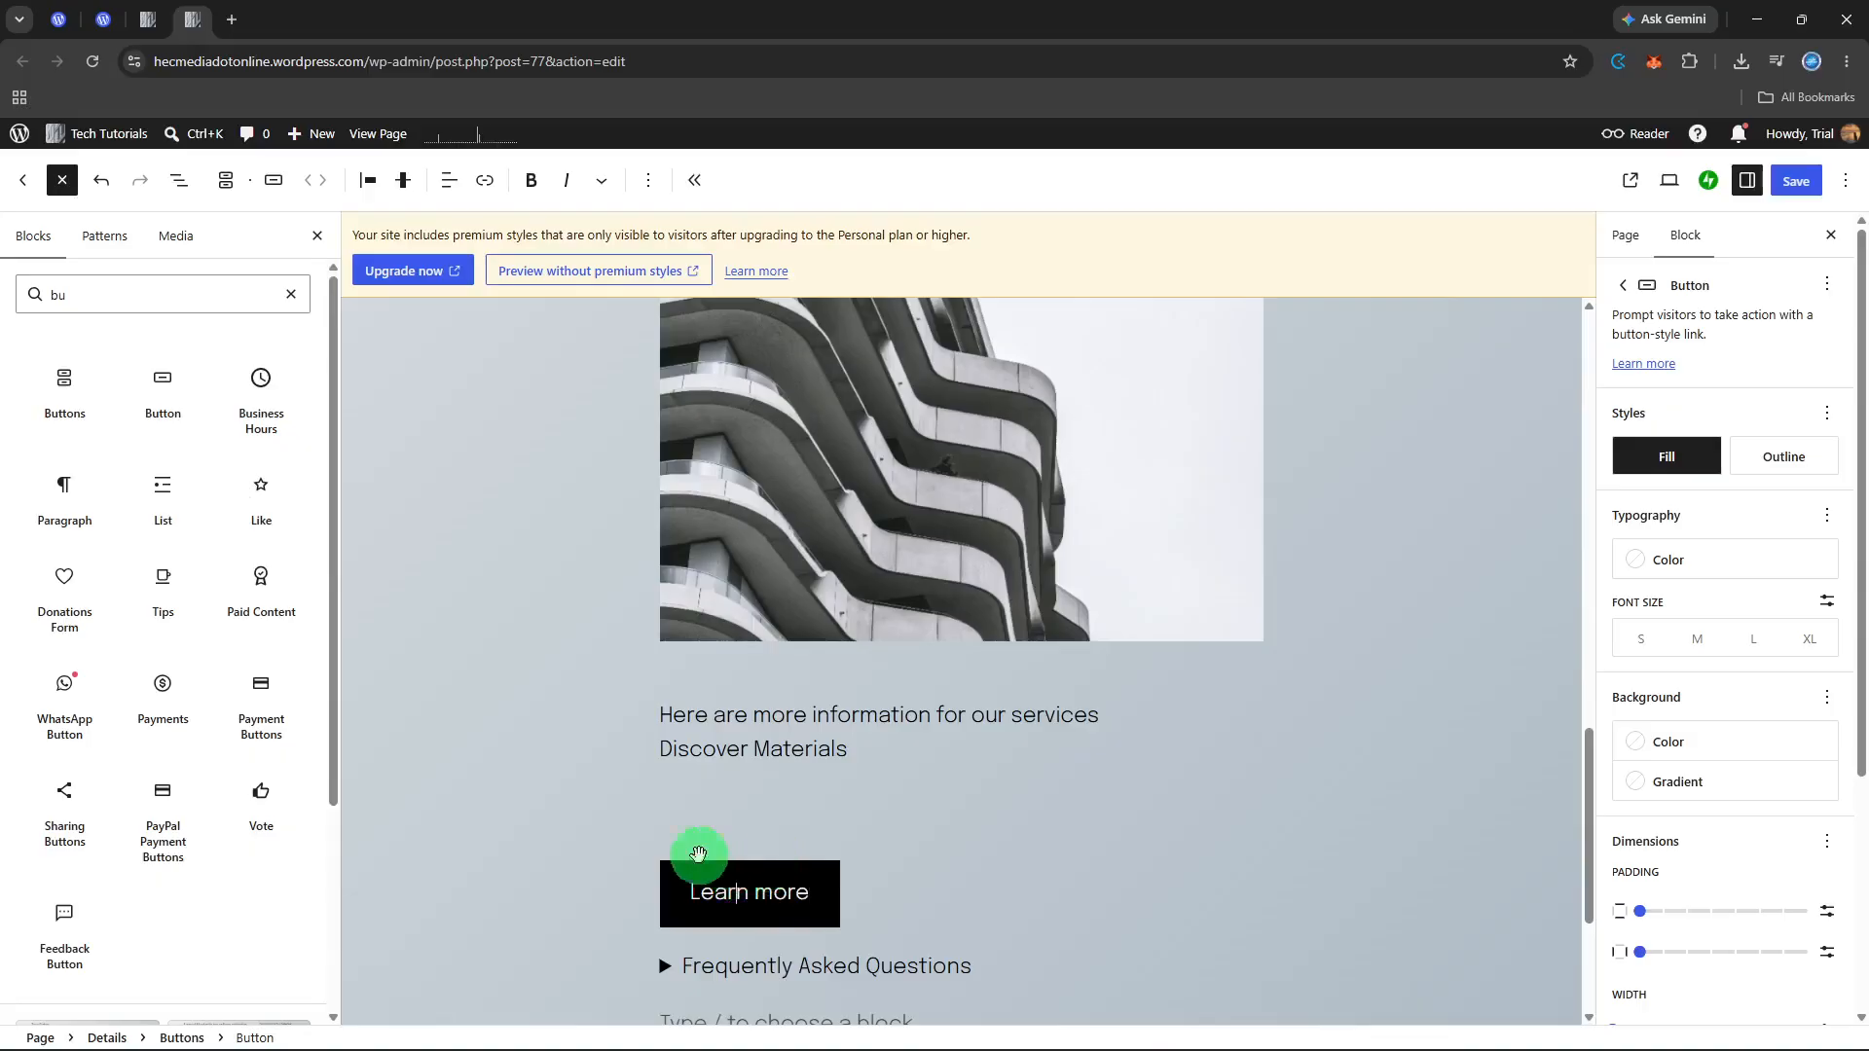
Step: Reorder the blocks in the List View so the "Learn more" button sits between the image and the hidden paragraph
click(176, 180)
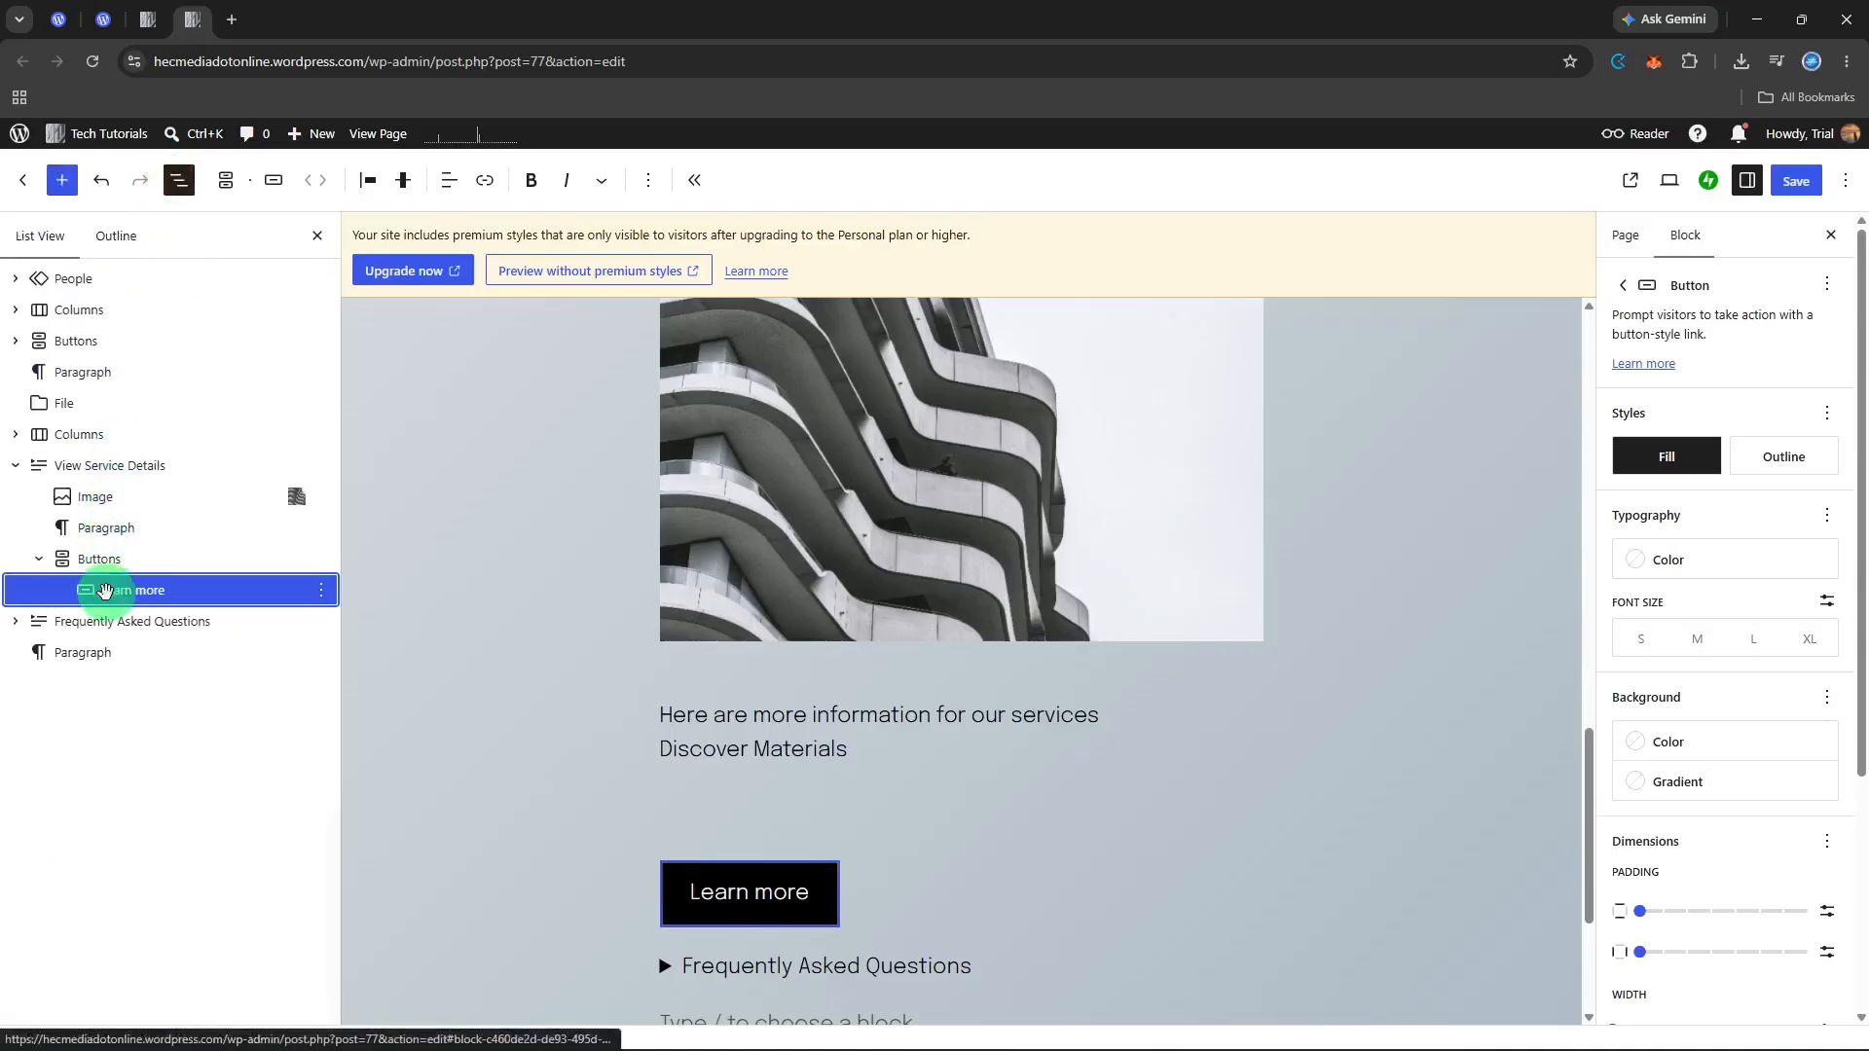
drag(106, 591, 132, 526)
drag(127, 591, 136, 525)
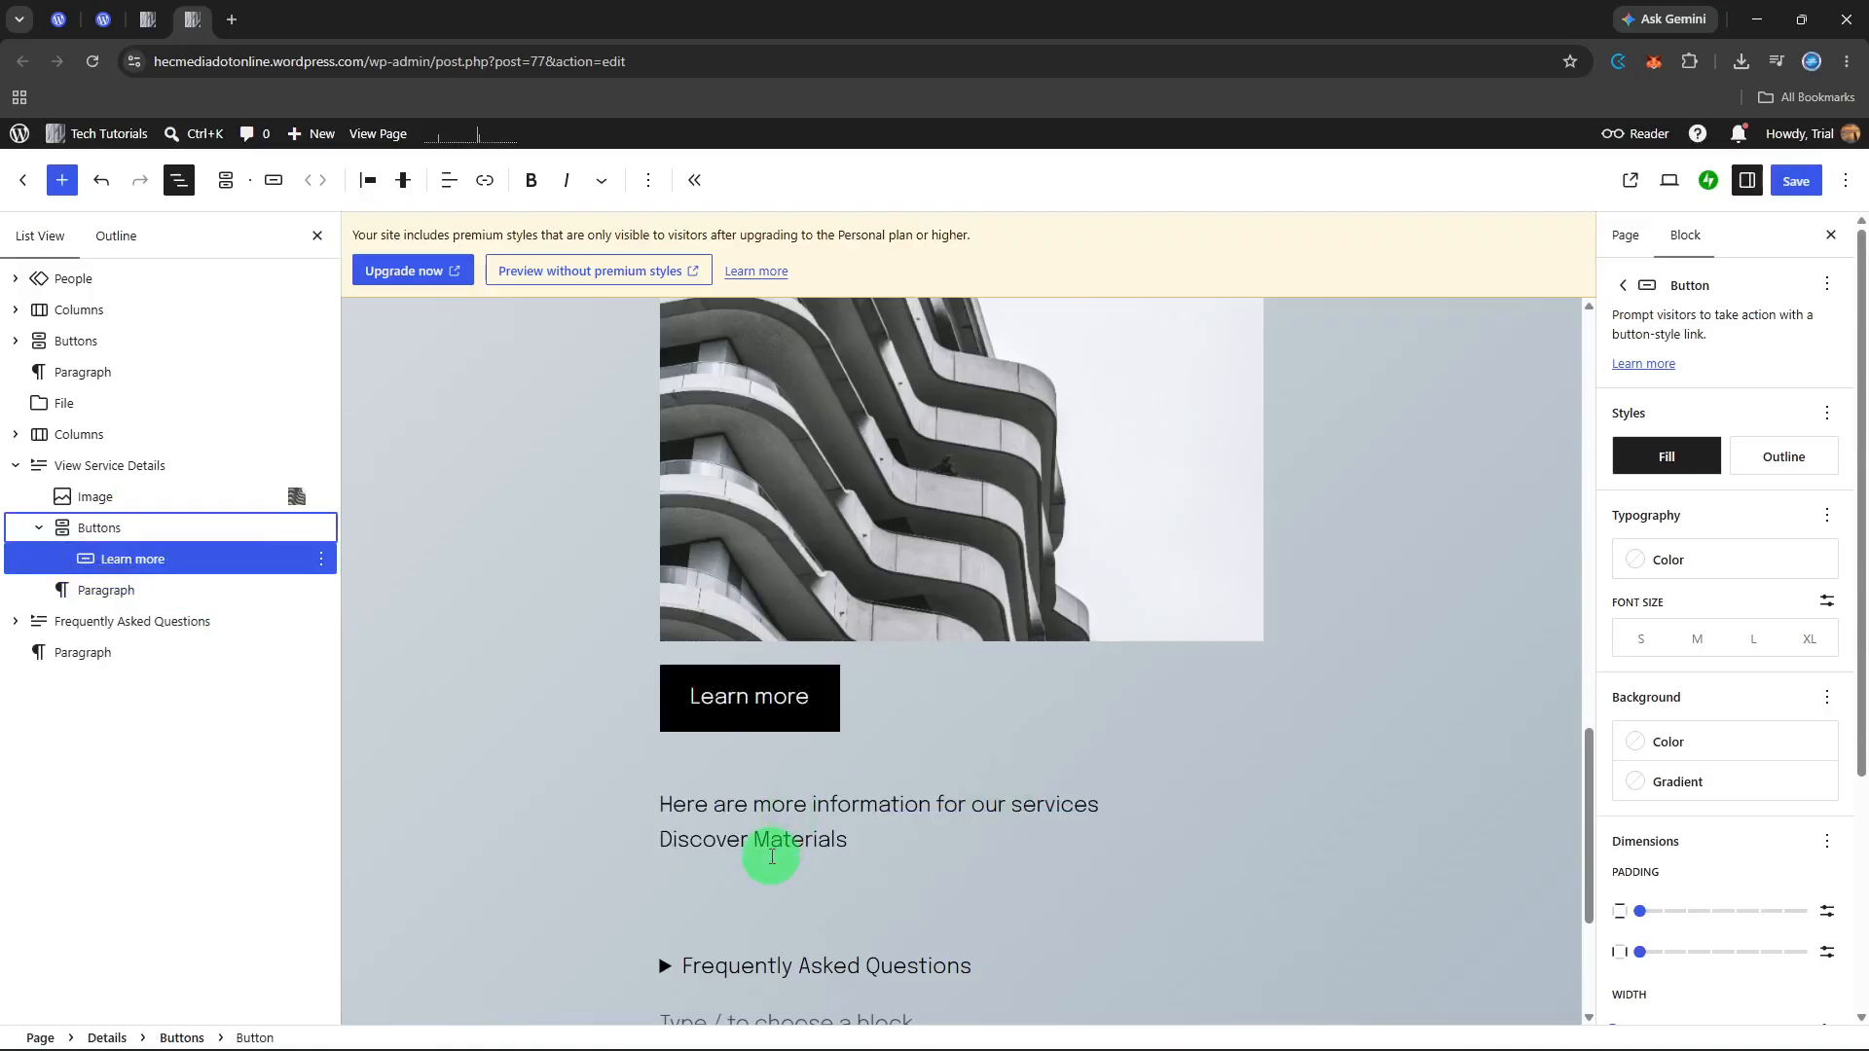
scroll(1233, 710, up, 2)
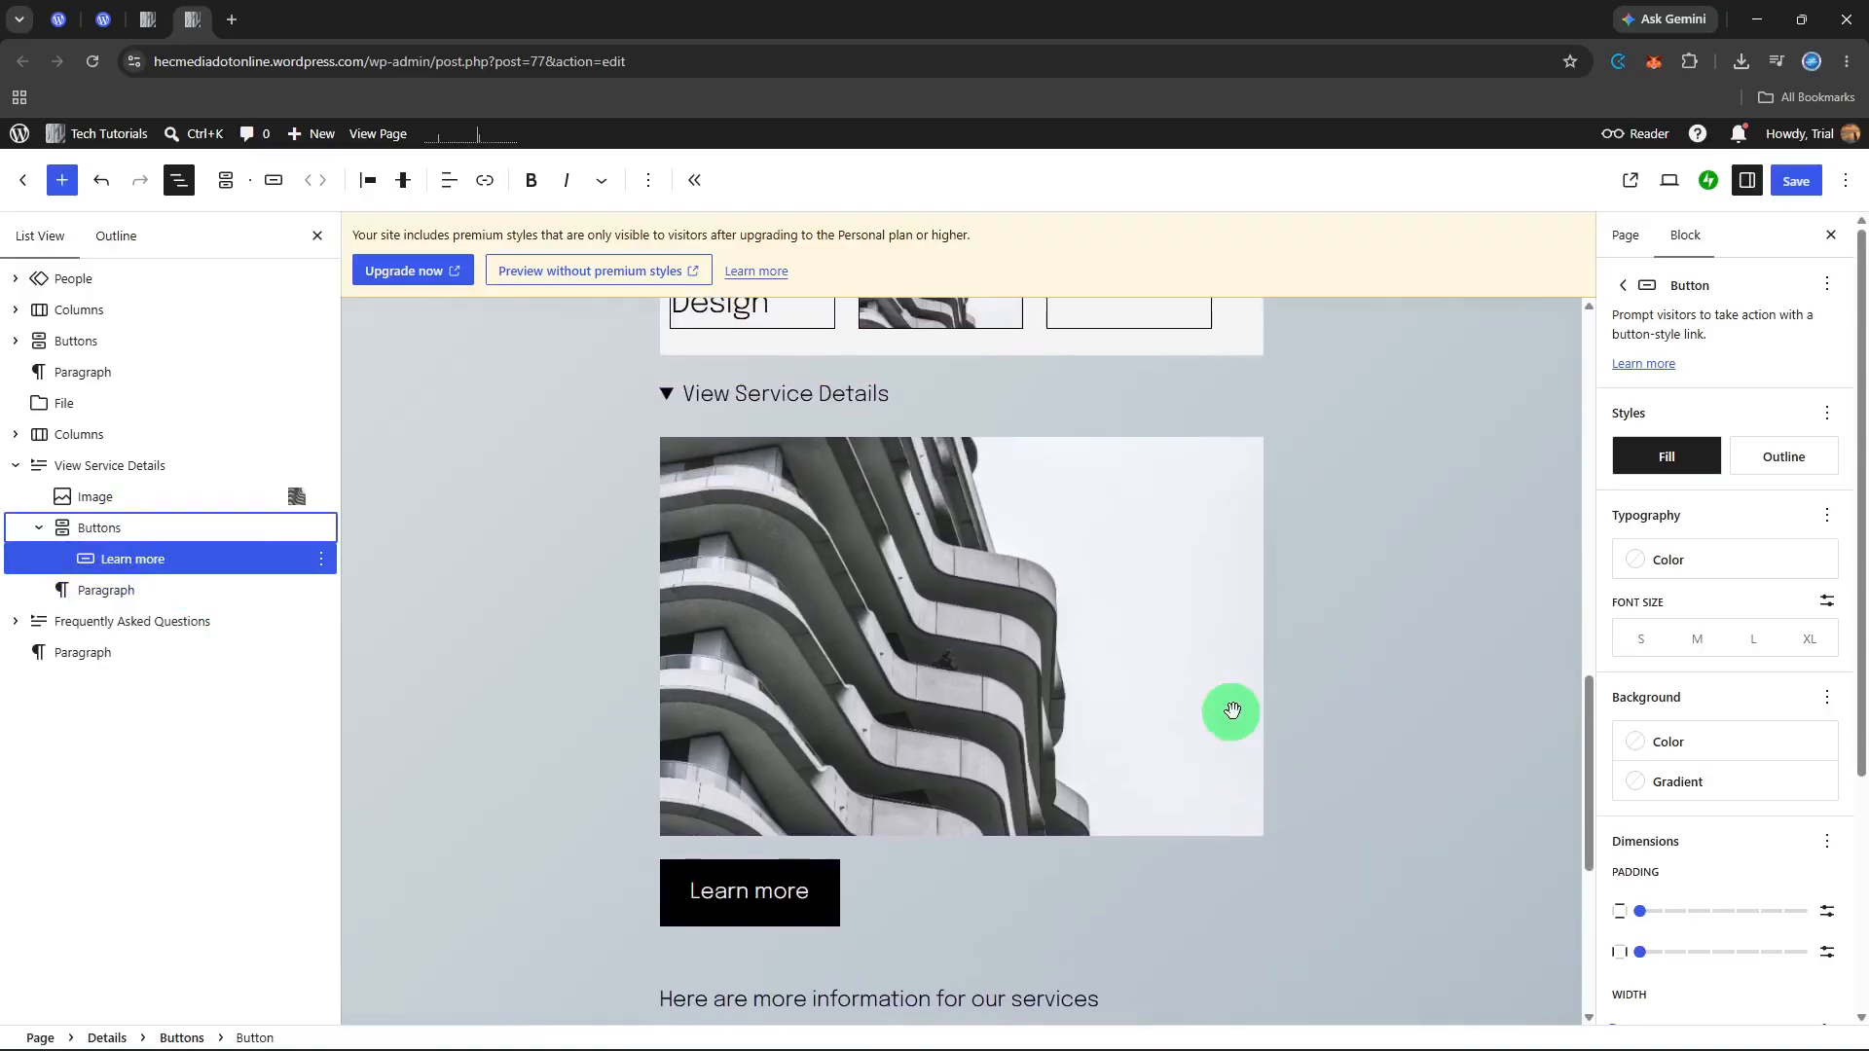
Step: Expand the Frequently Asked Questions block and enter "What payment methods do you accept? Paypal" in its hidden paragraph
scroll(1228, 710, down, 2)
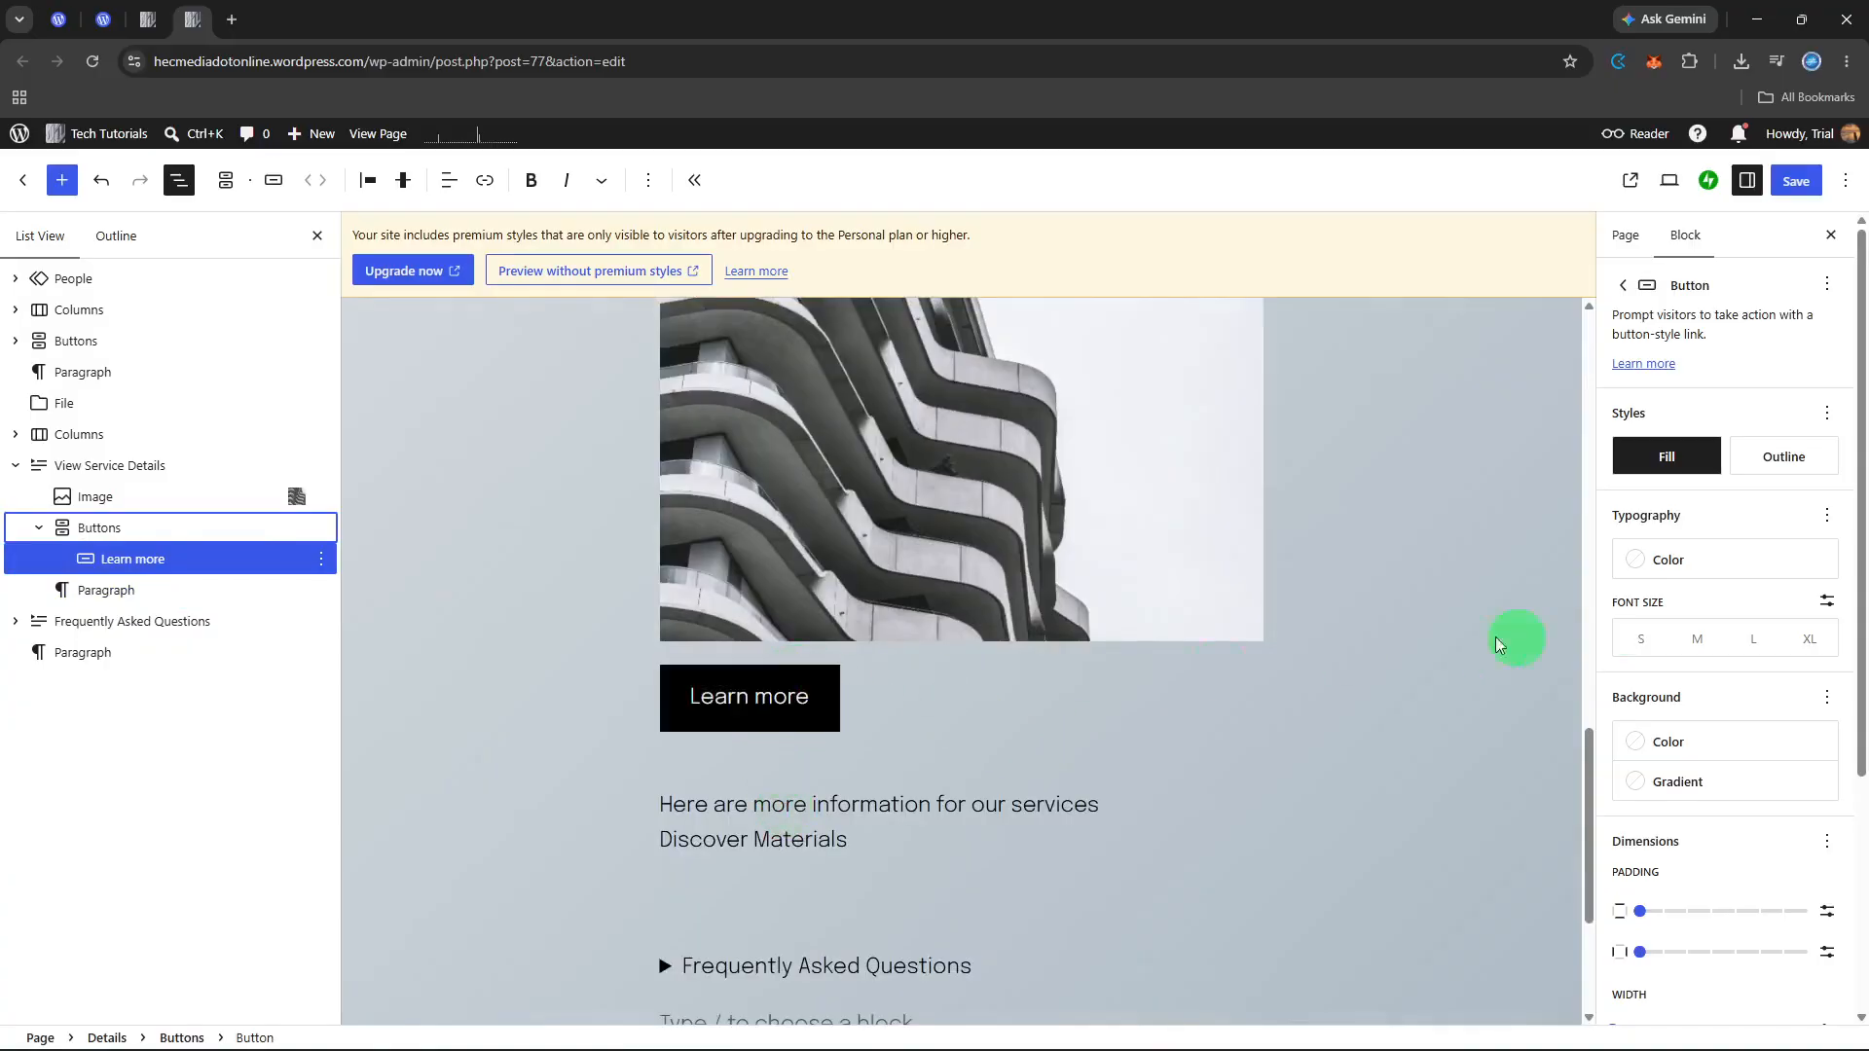
scroll(1748, 576, down, 4)
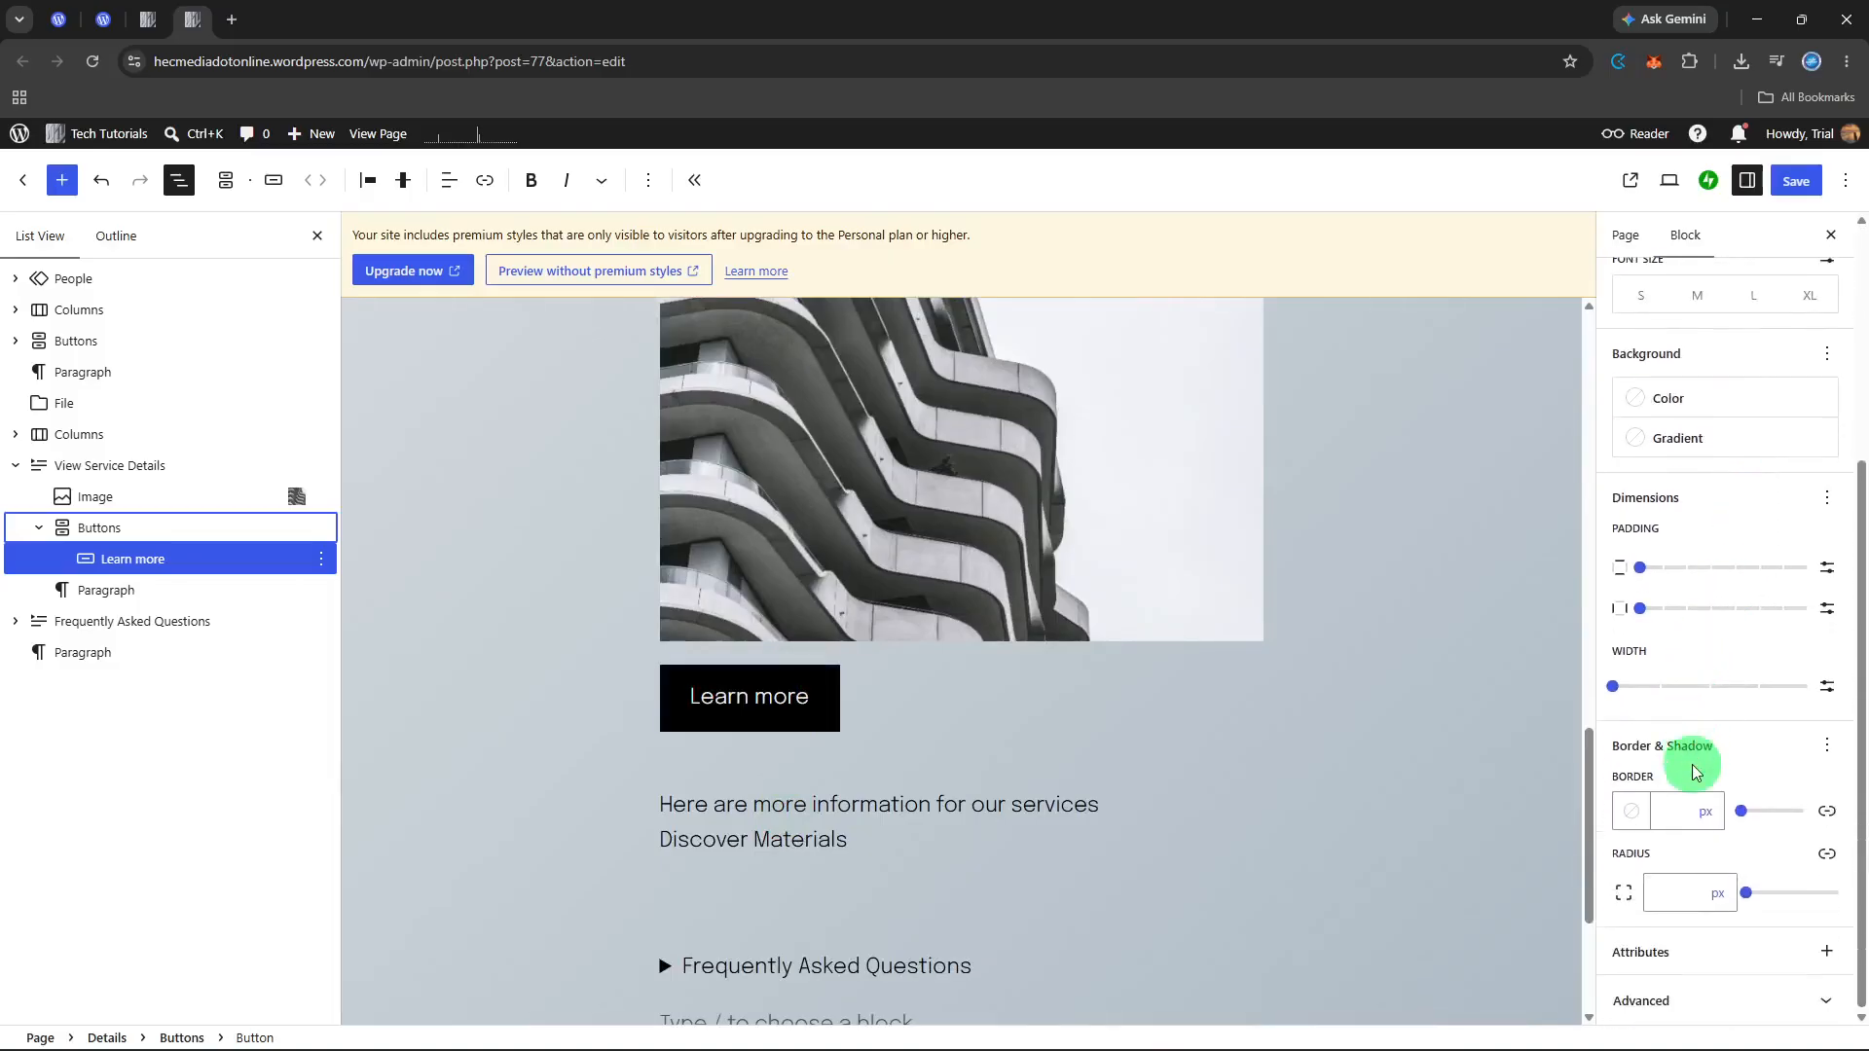
scroll(1177, 813, down, 2)
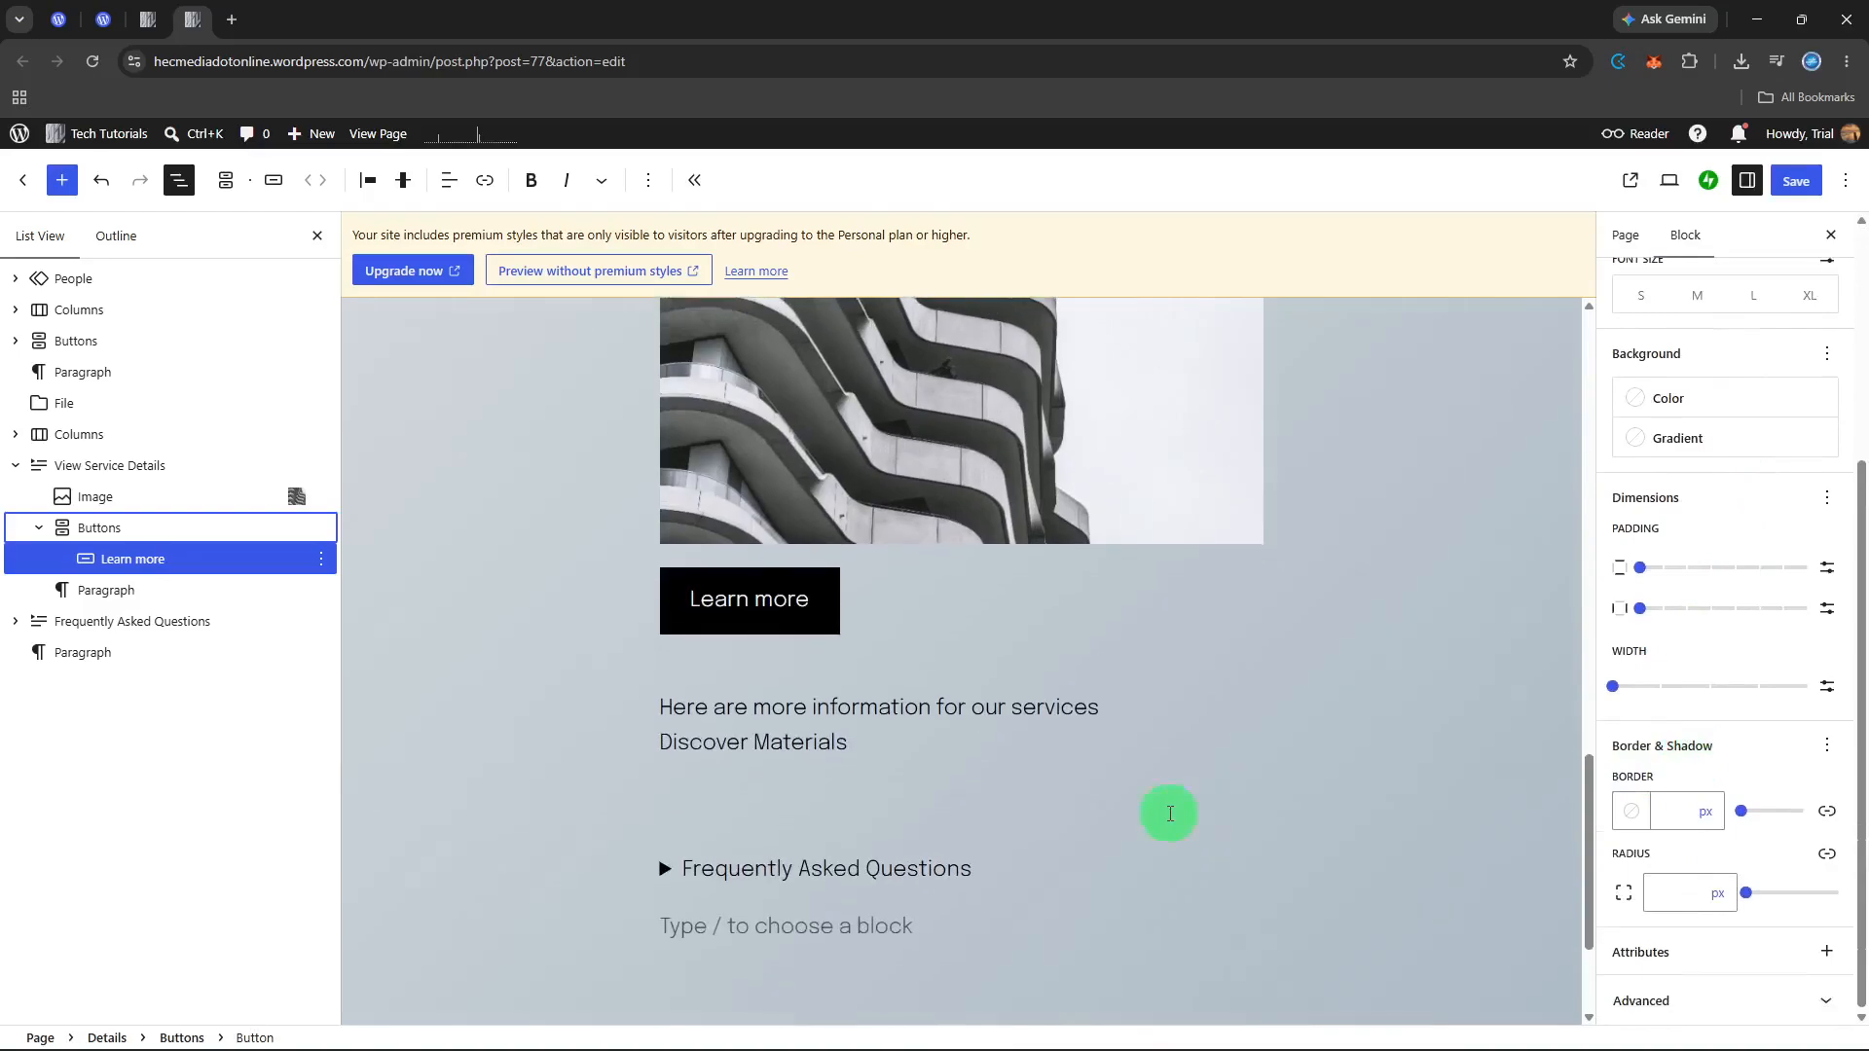
click(712, 919)
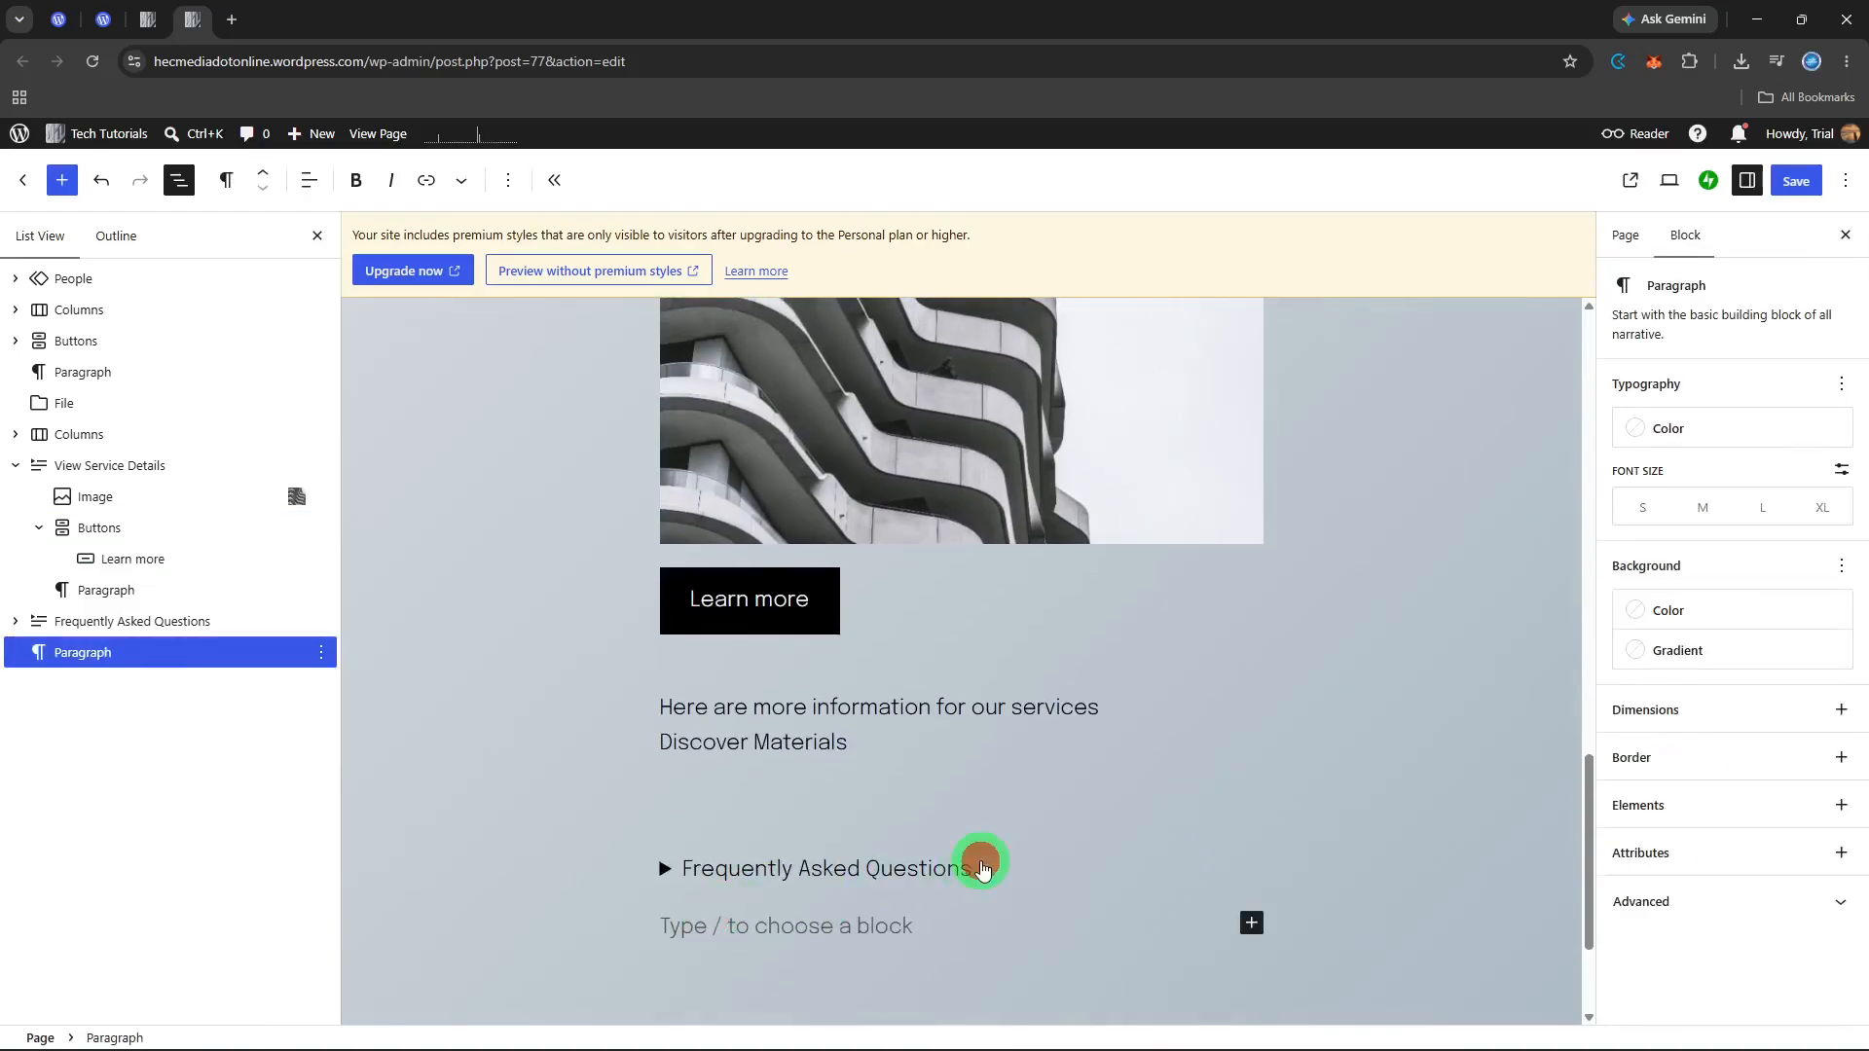
click(982, 870)
click(866, 930)
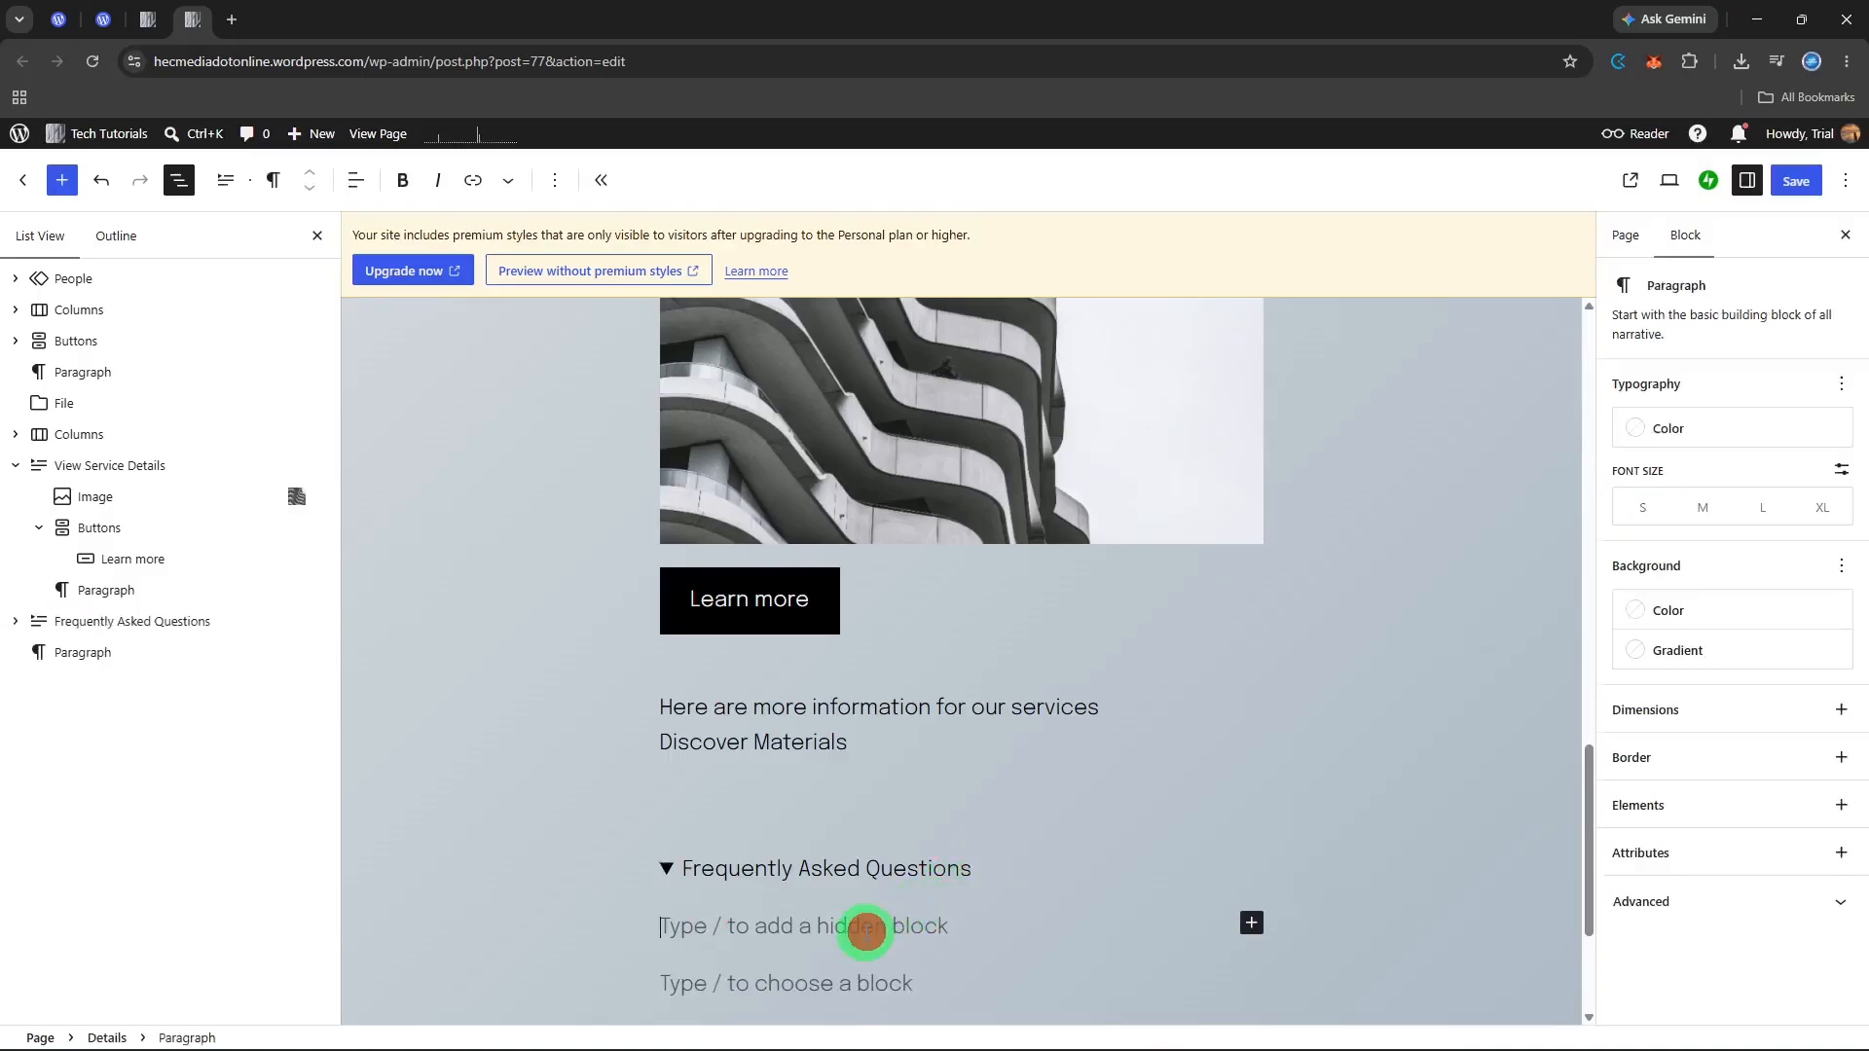
text(What)
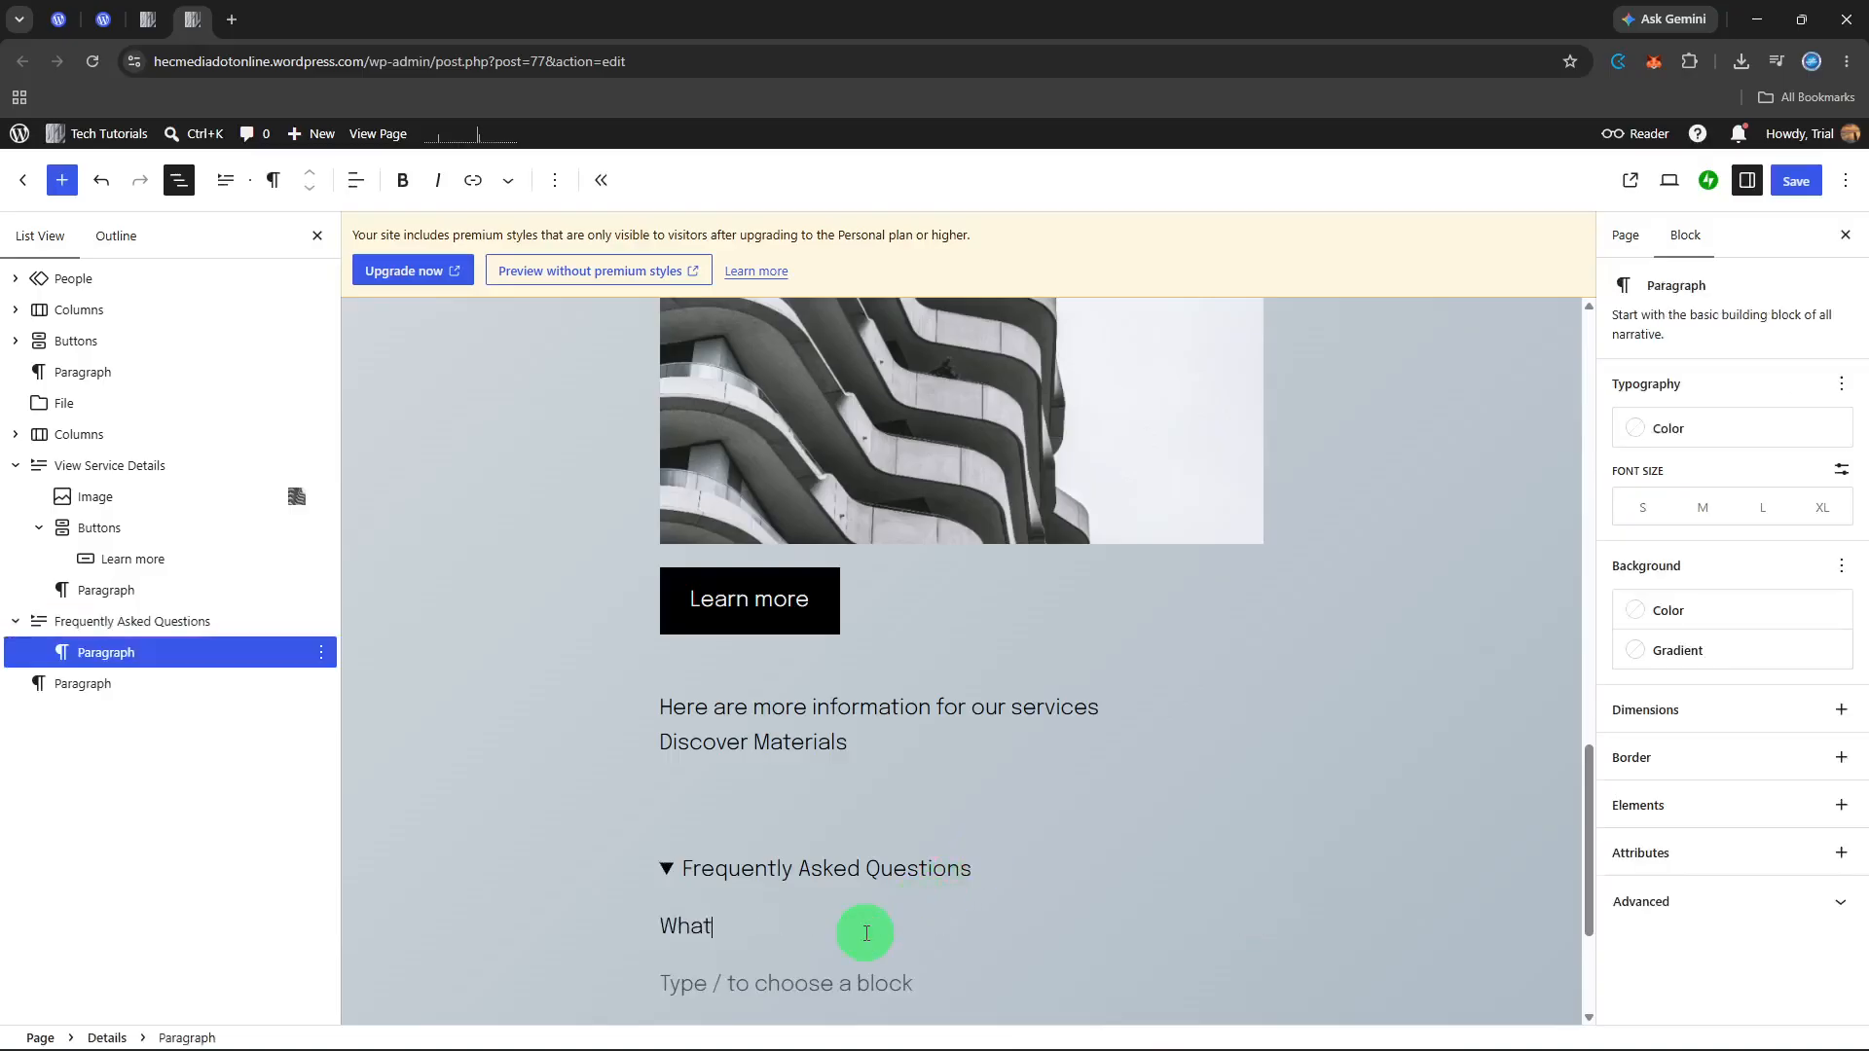
text( payment methods do yo)
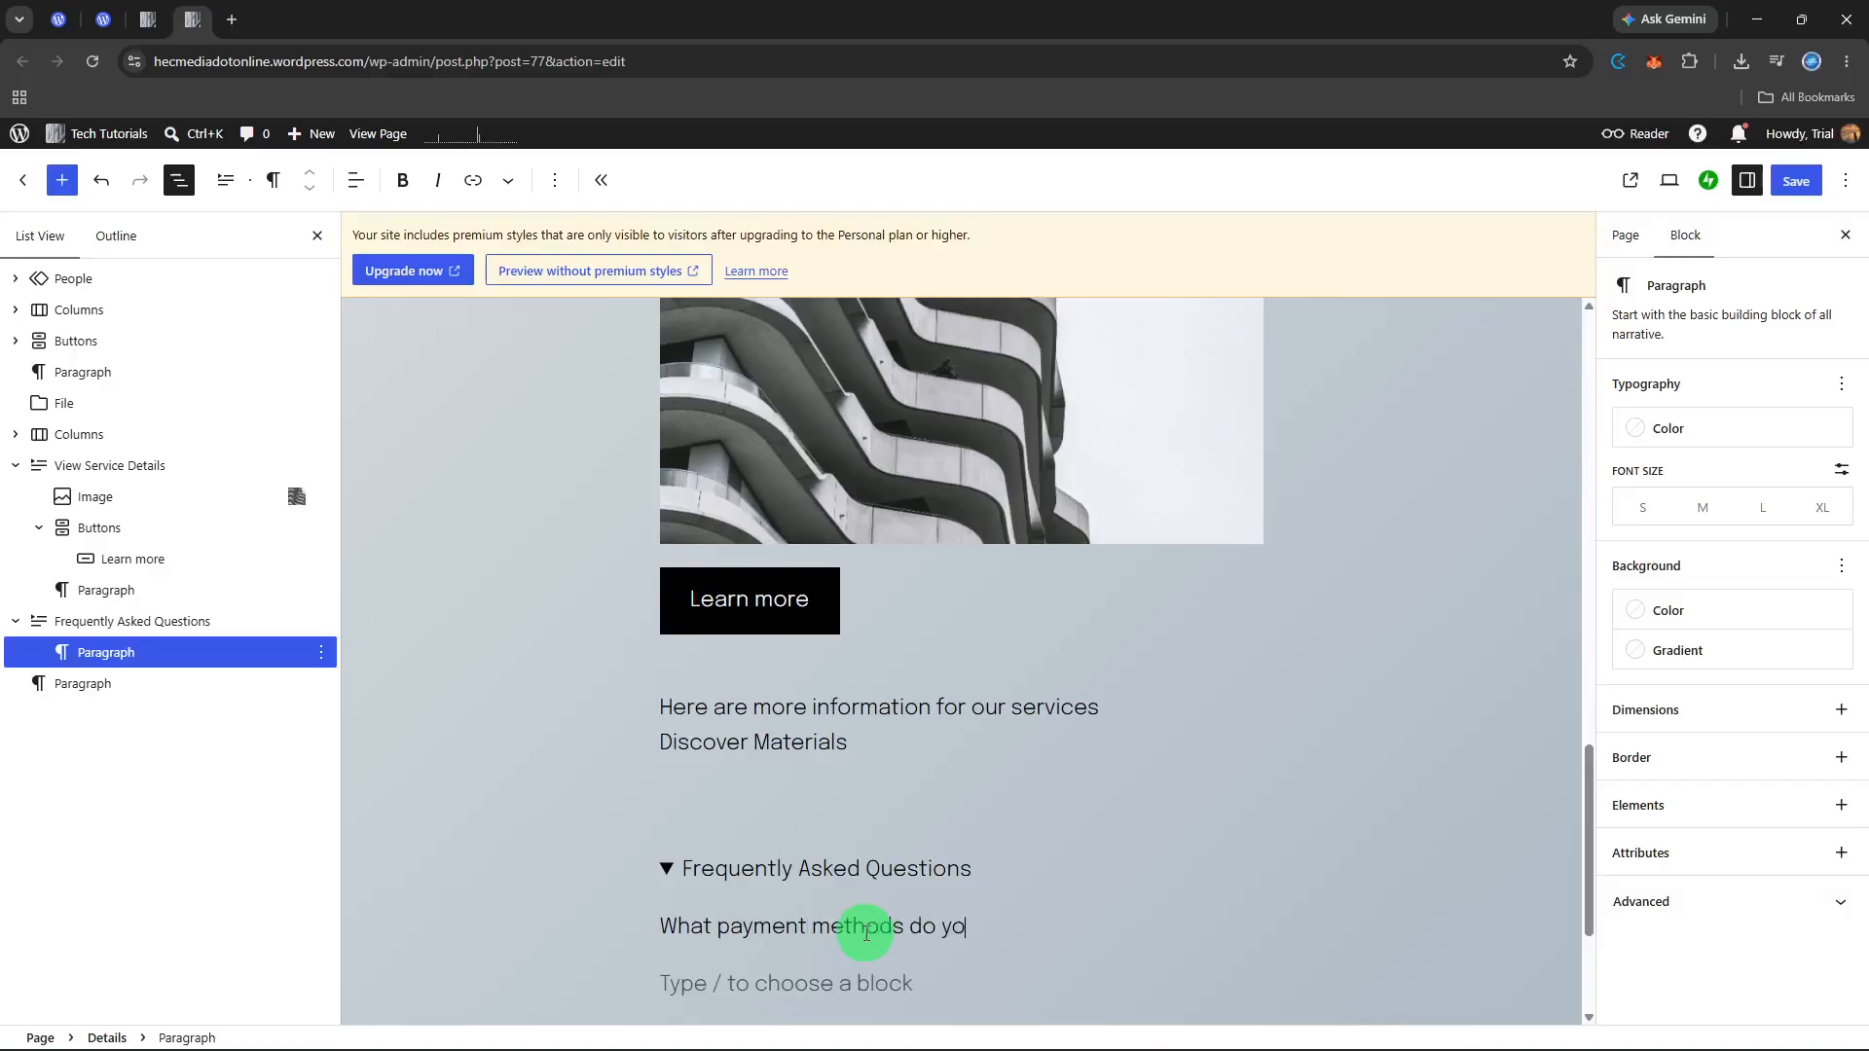
text(u accept? Paypal)
Step: Add a second line reading "Business Hours? 8:00AM-5:00PM" within the same hidden FAQ paragraph
key(shift+Return)
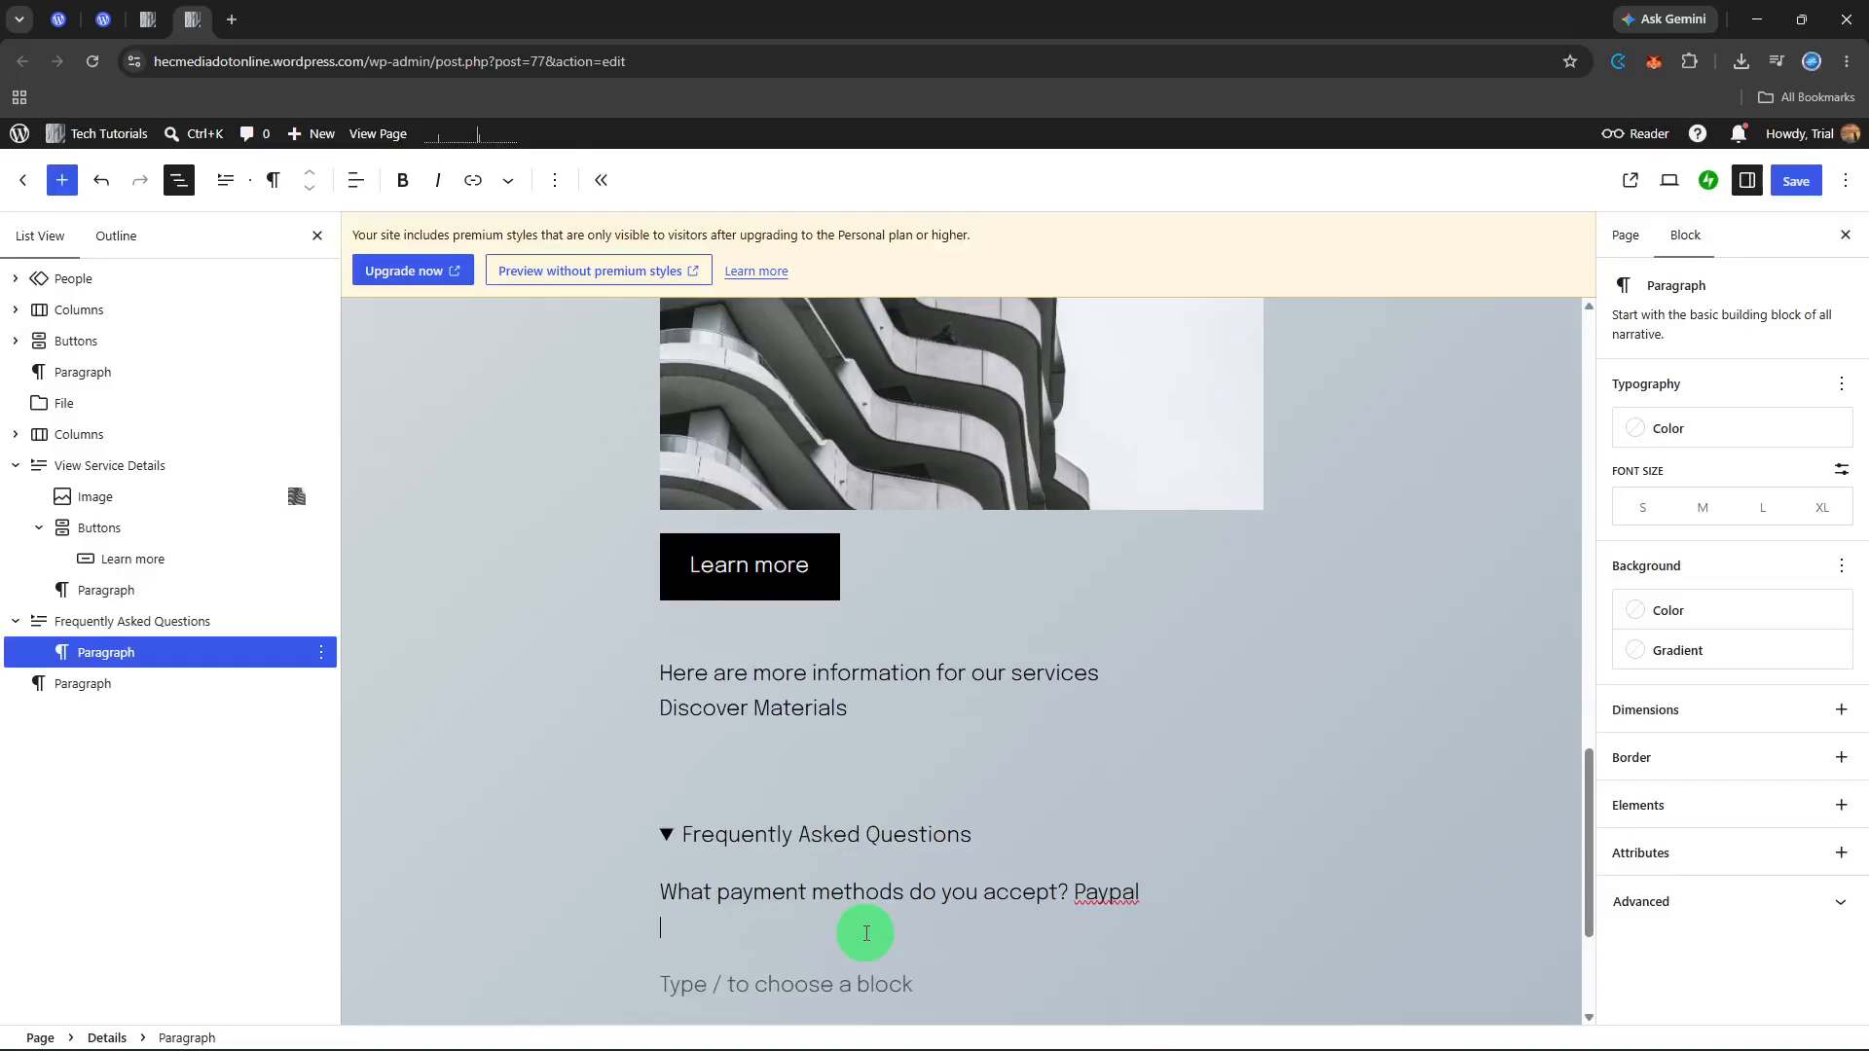
text(Busines)
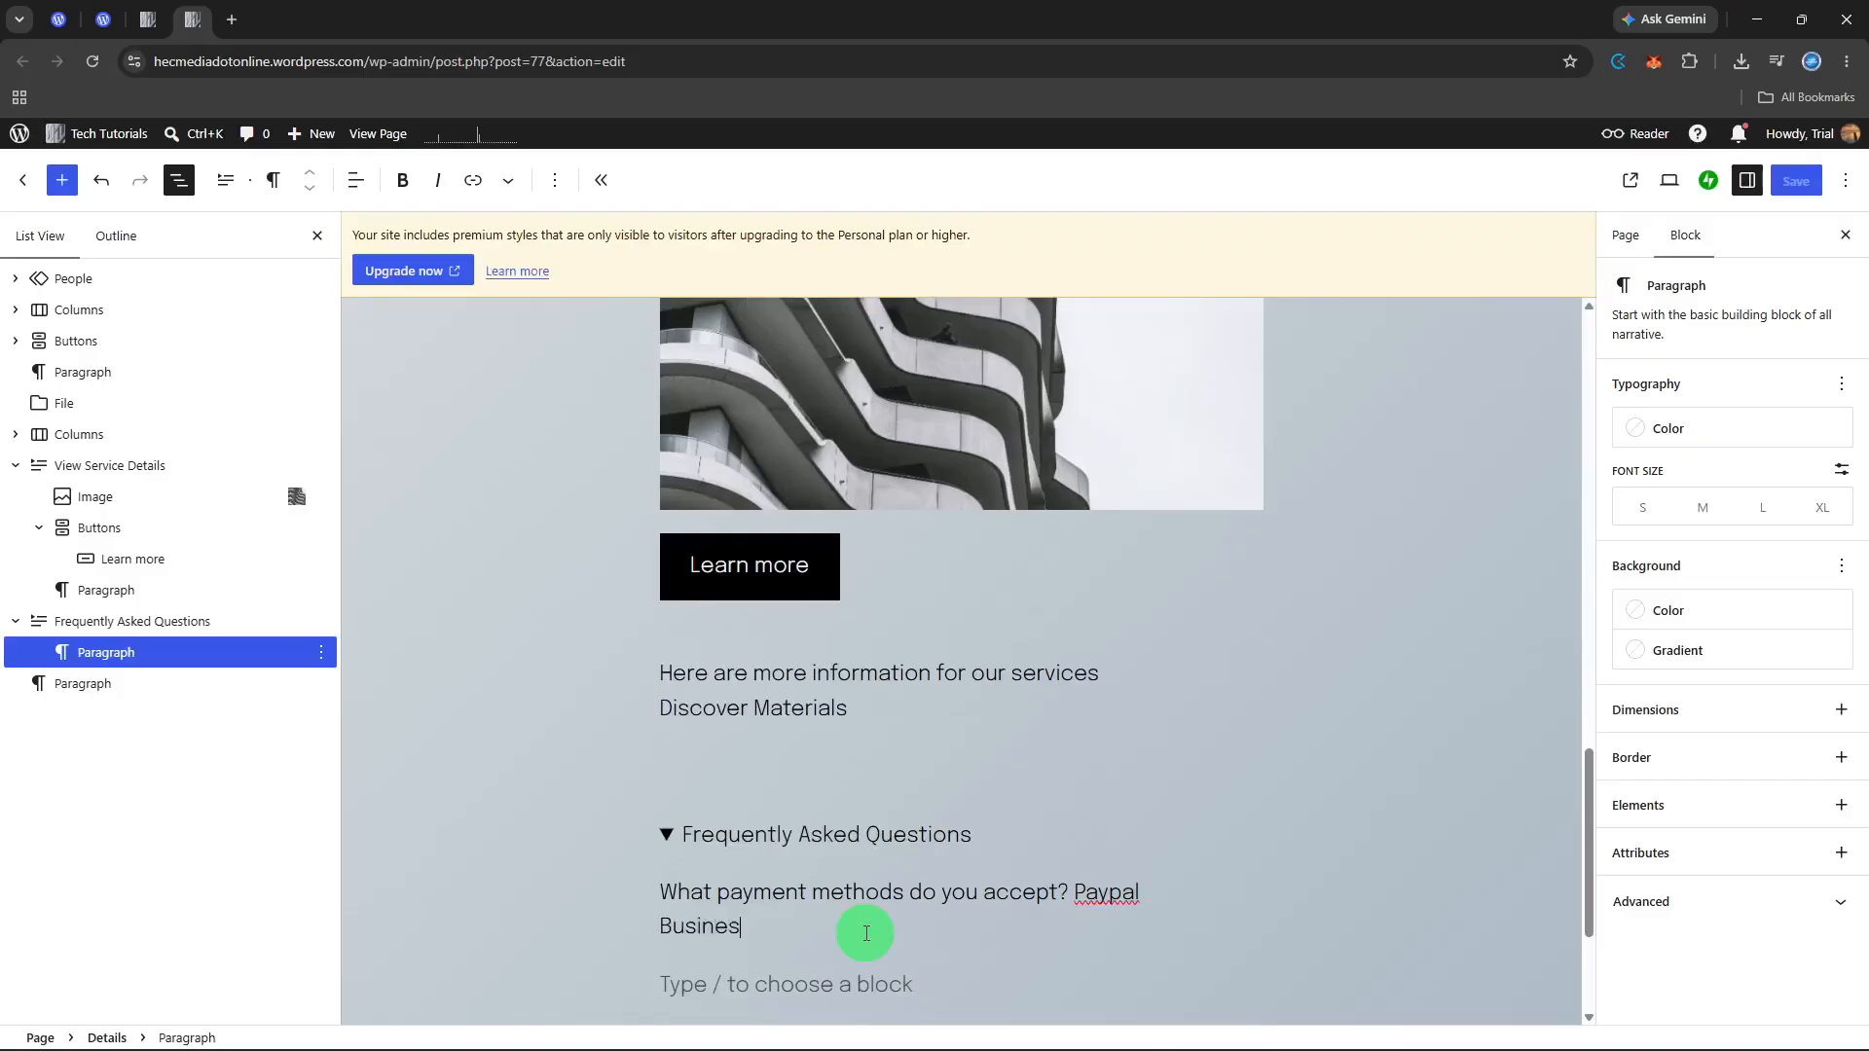
text(s Hours? 8)
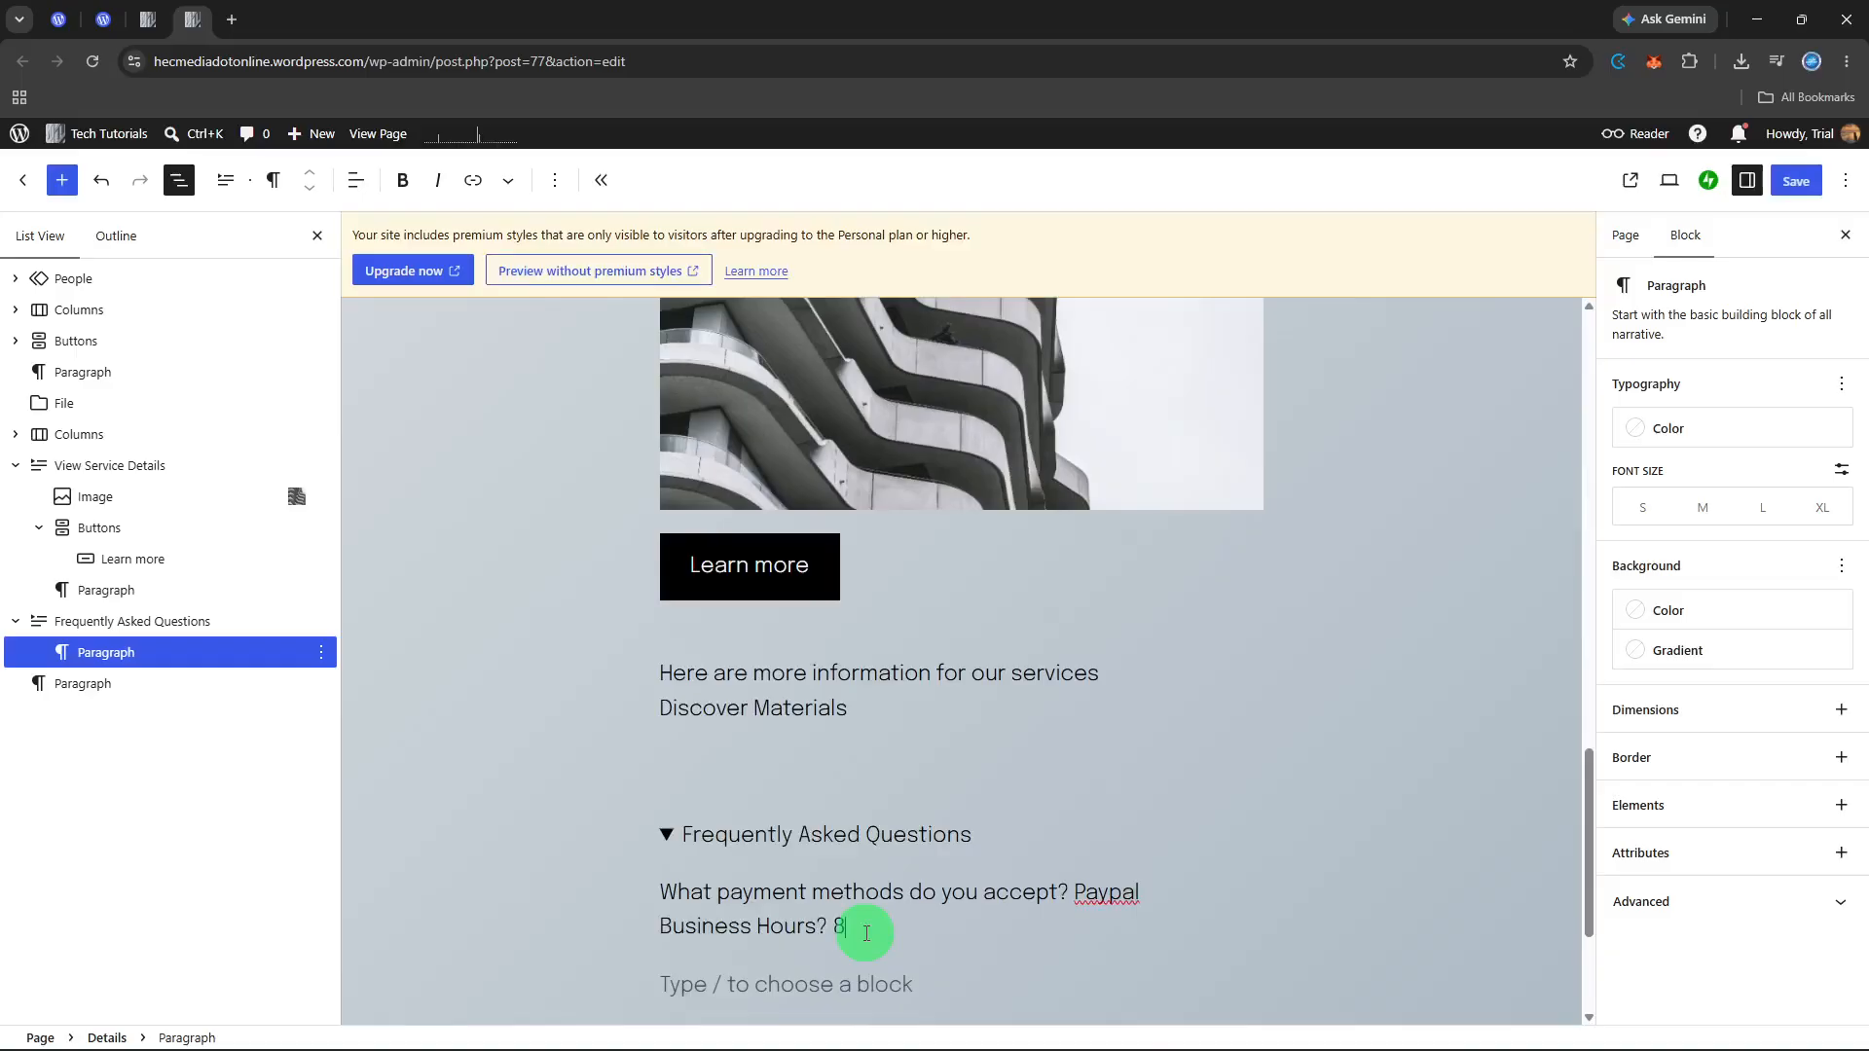
text(:00AM-5:00P<)
key(BackSpace)
text(M)
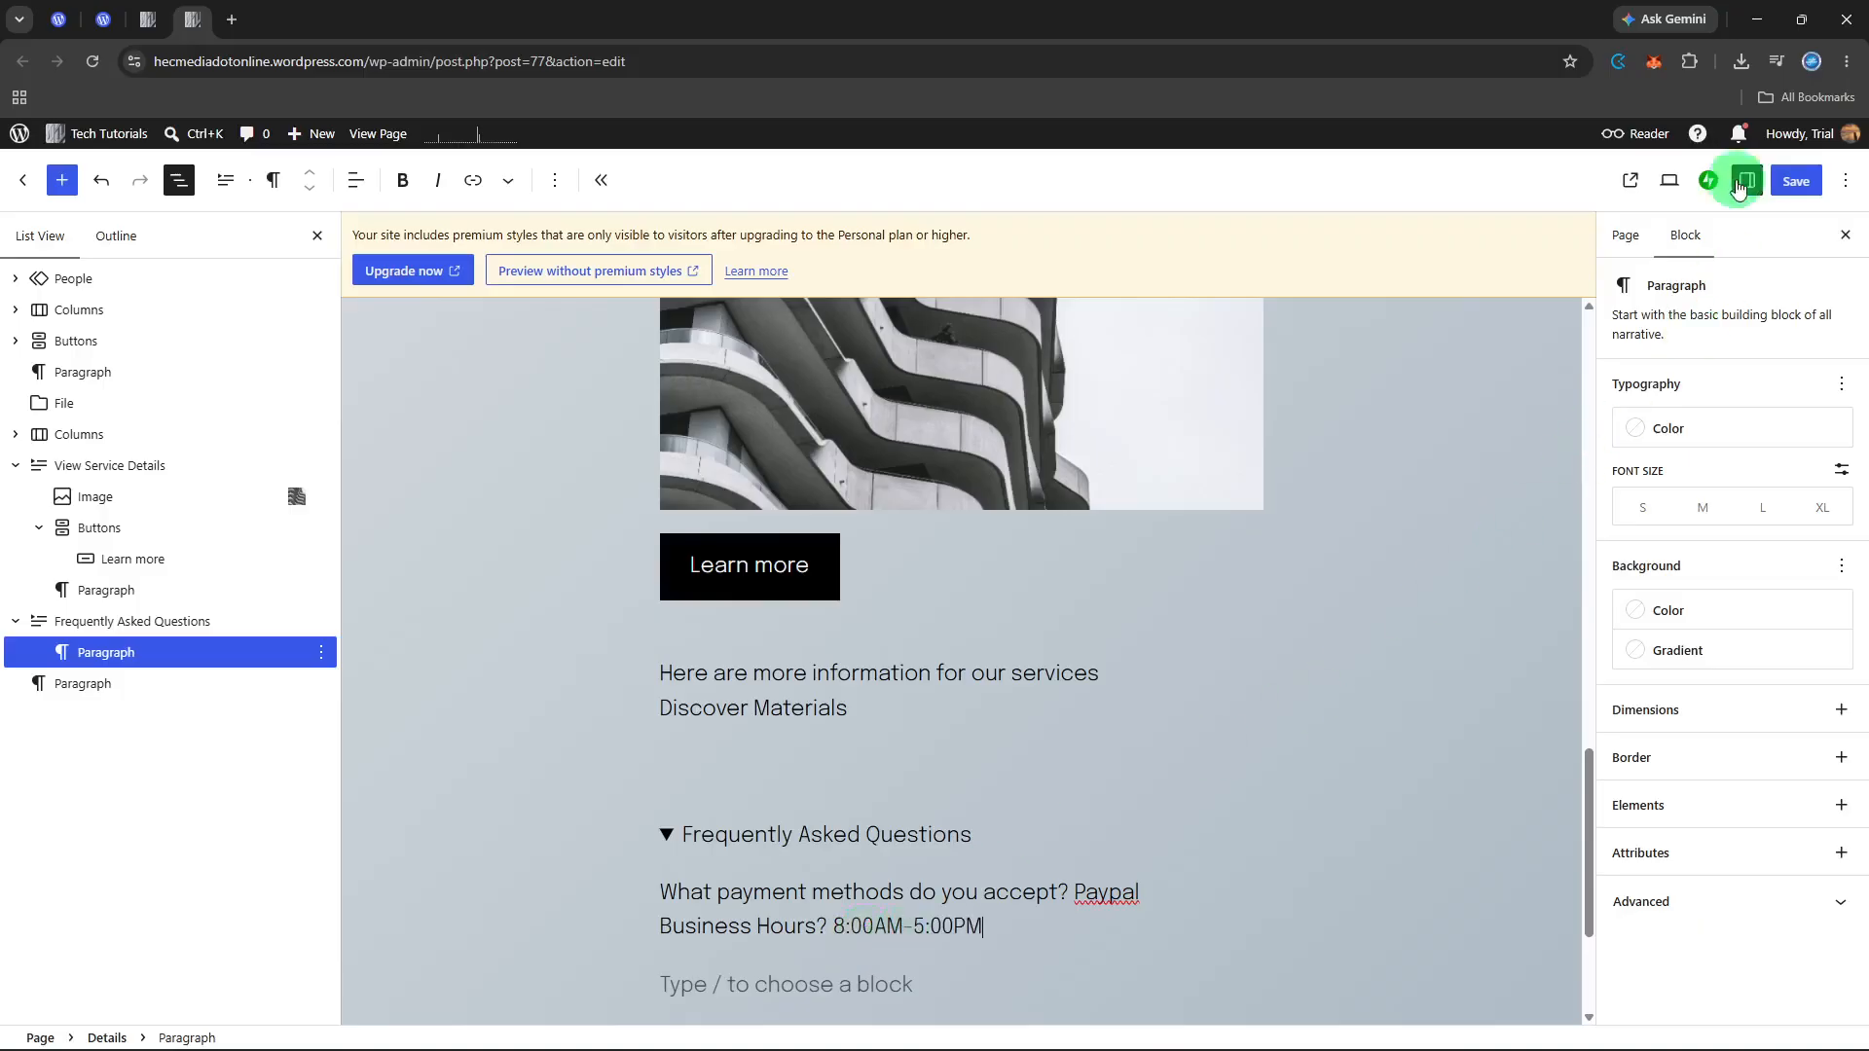
Step: Preview the page in a new tab and expand the View Service Details and Frequently Asked Questions blocks to check their hidden content
click(1681, 176)
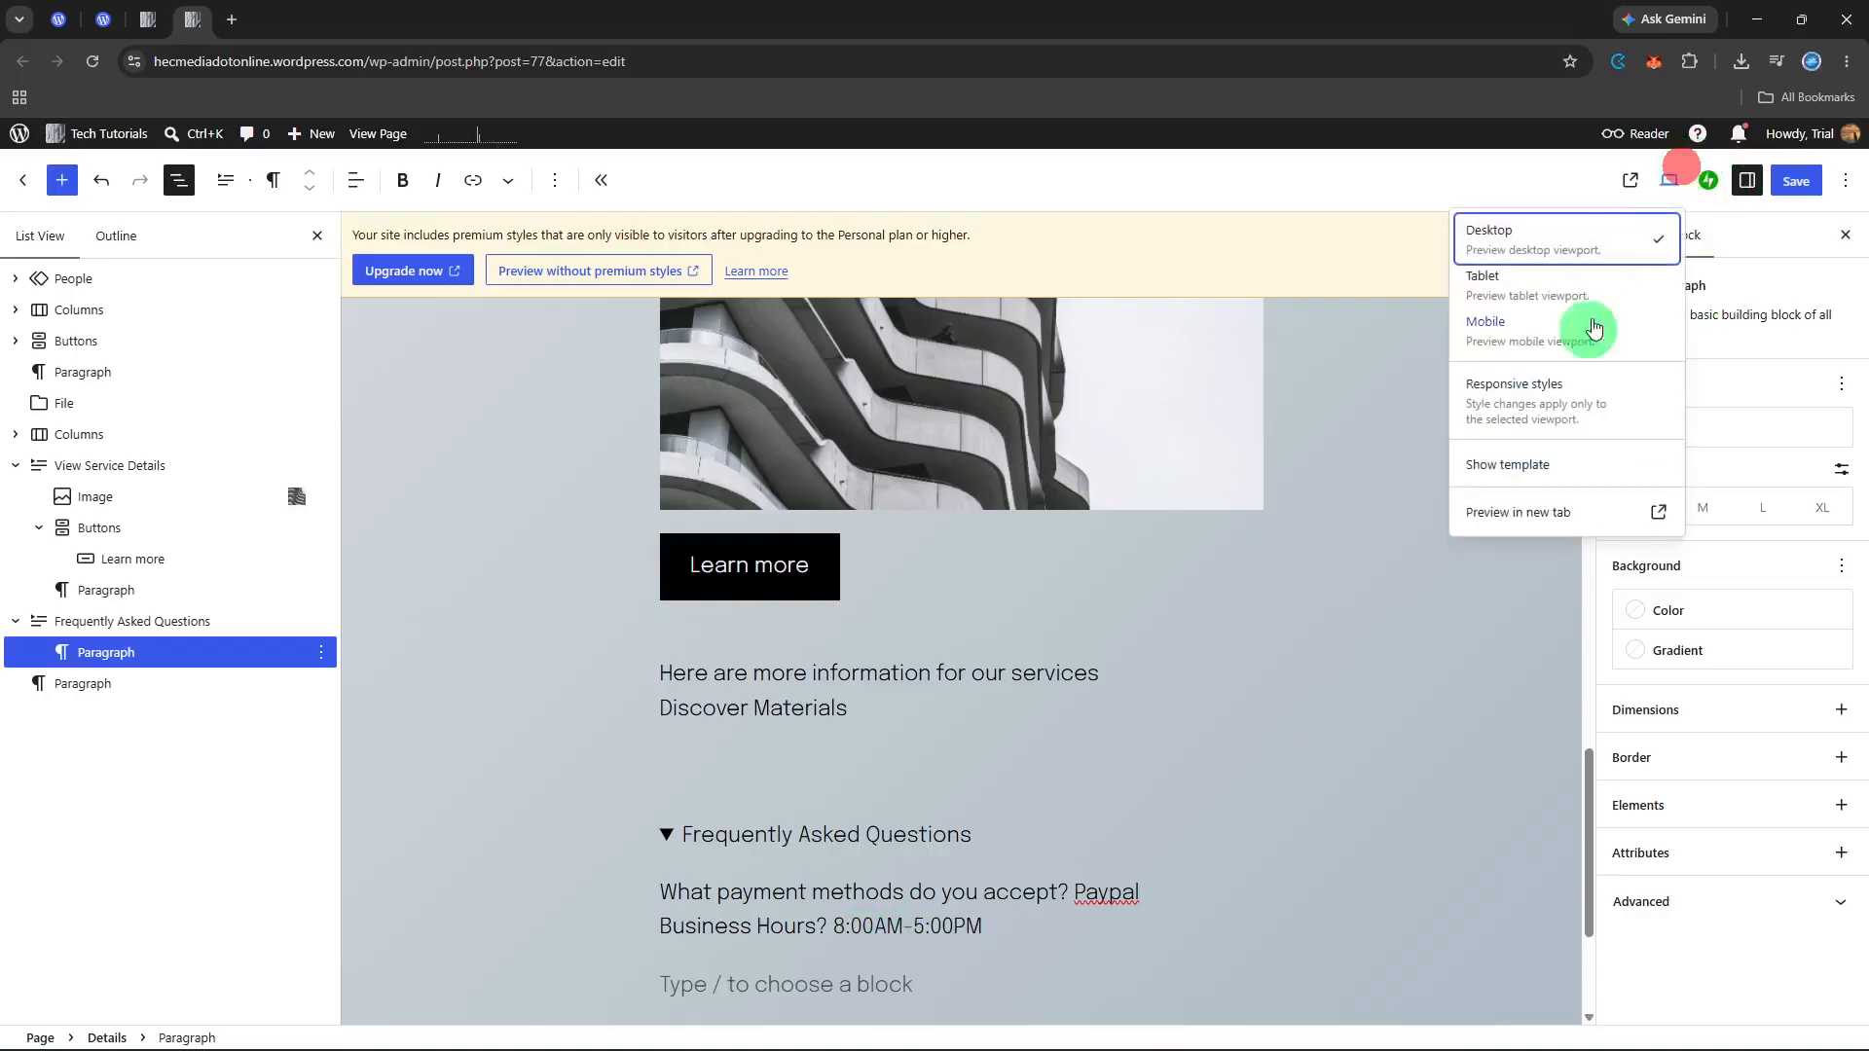
click(1547, 508)
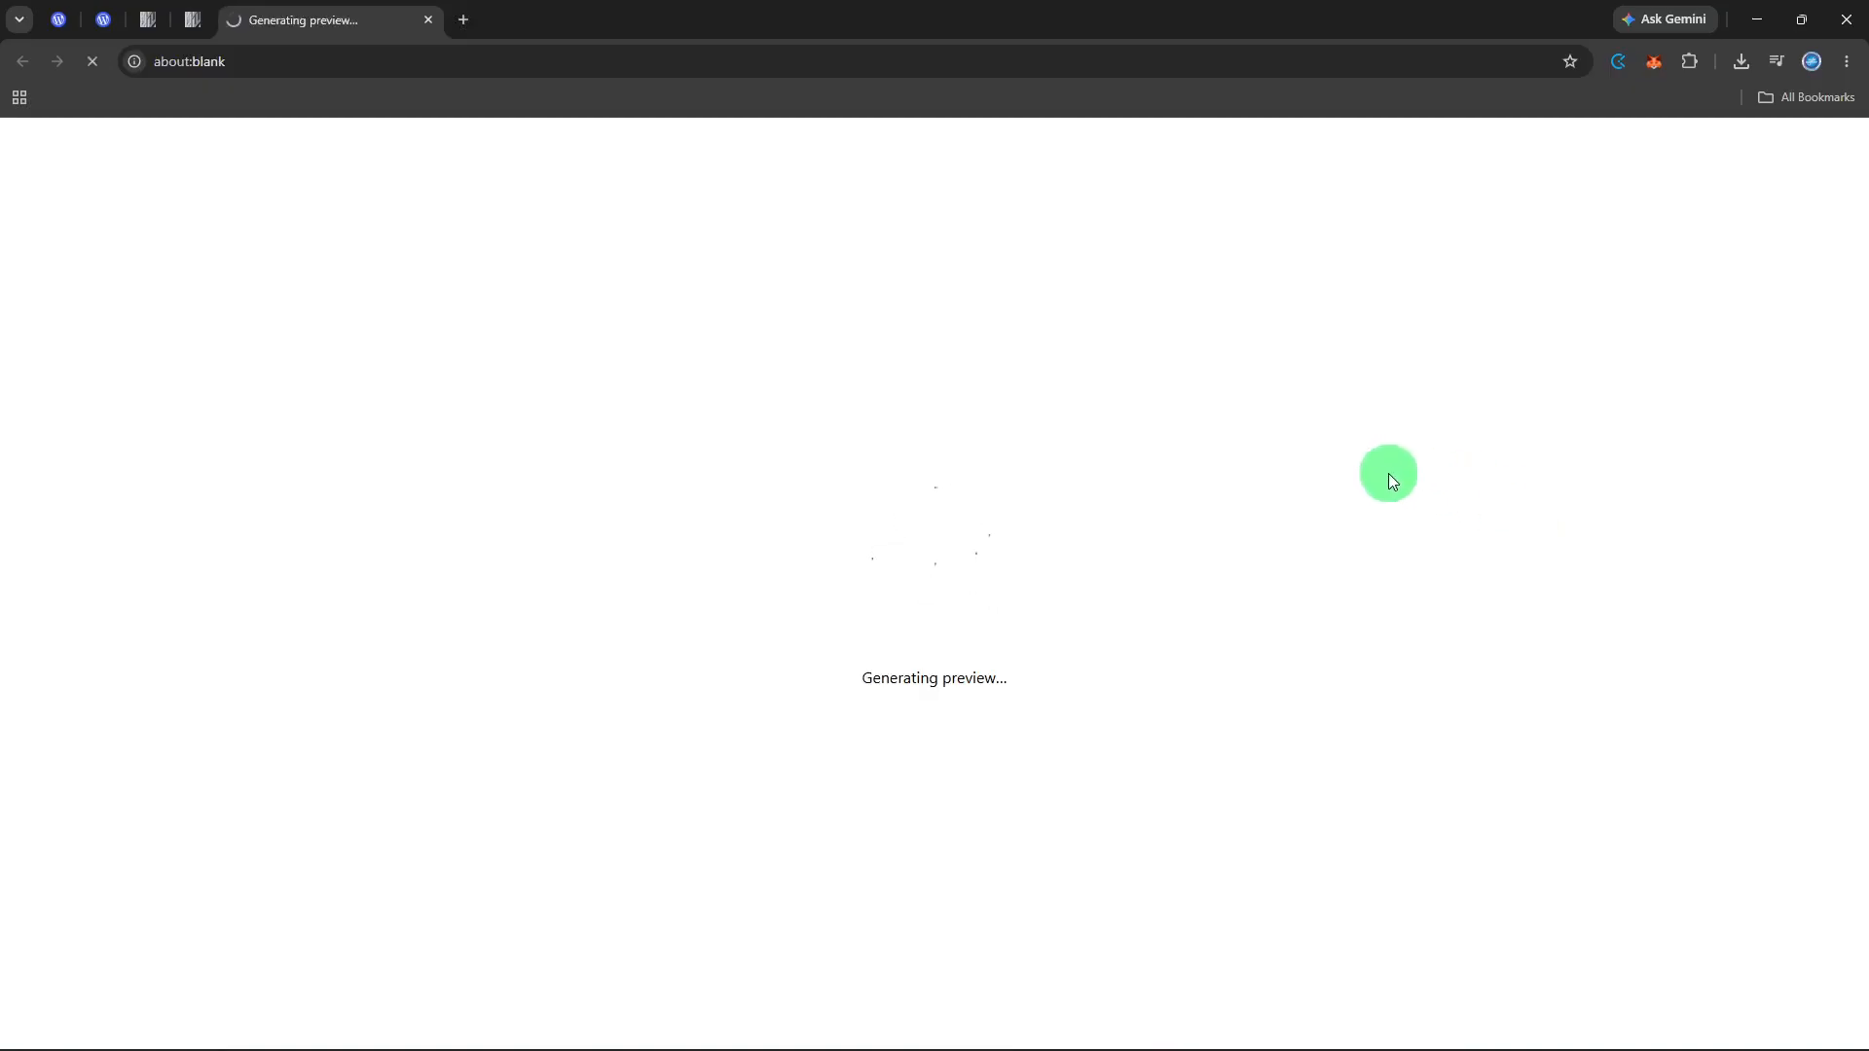
scroll(1368, 555, down, 15)
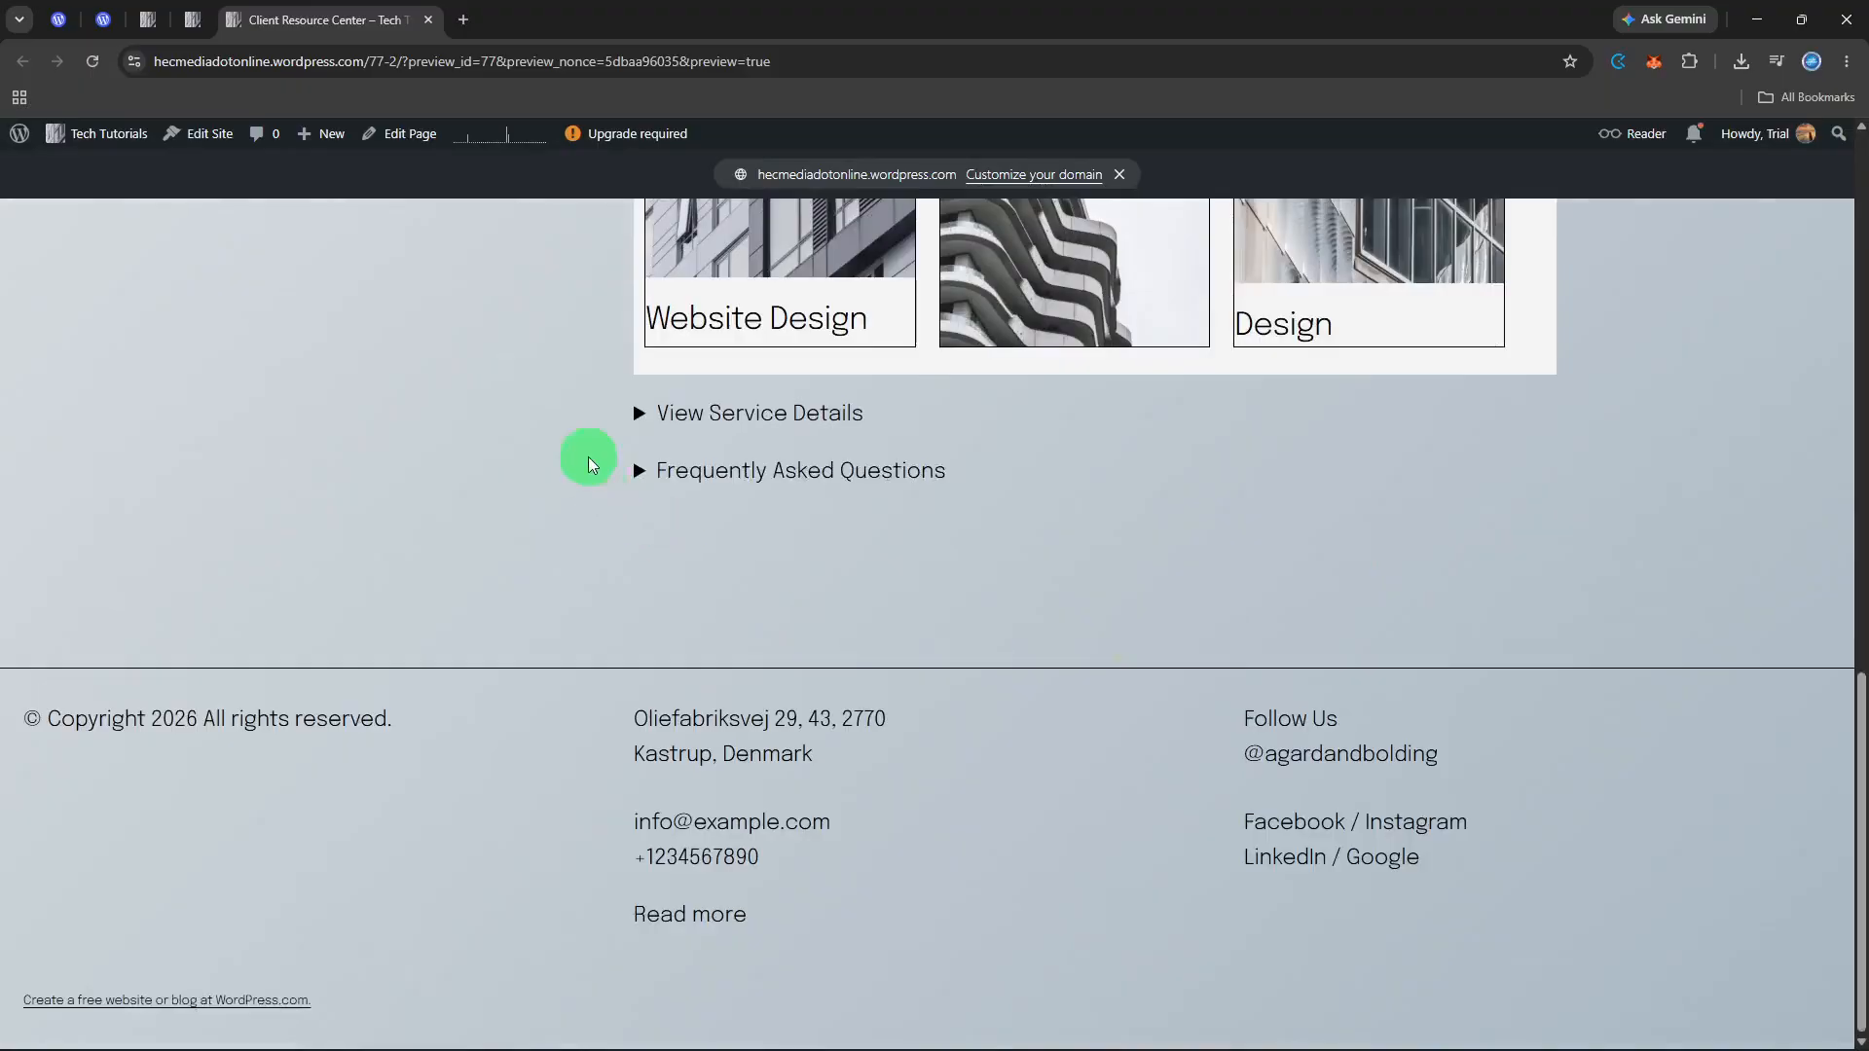
click(635, 416)
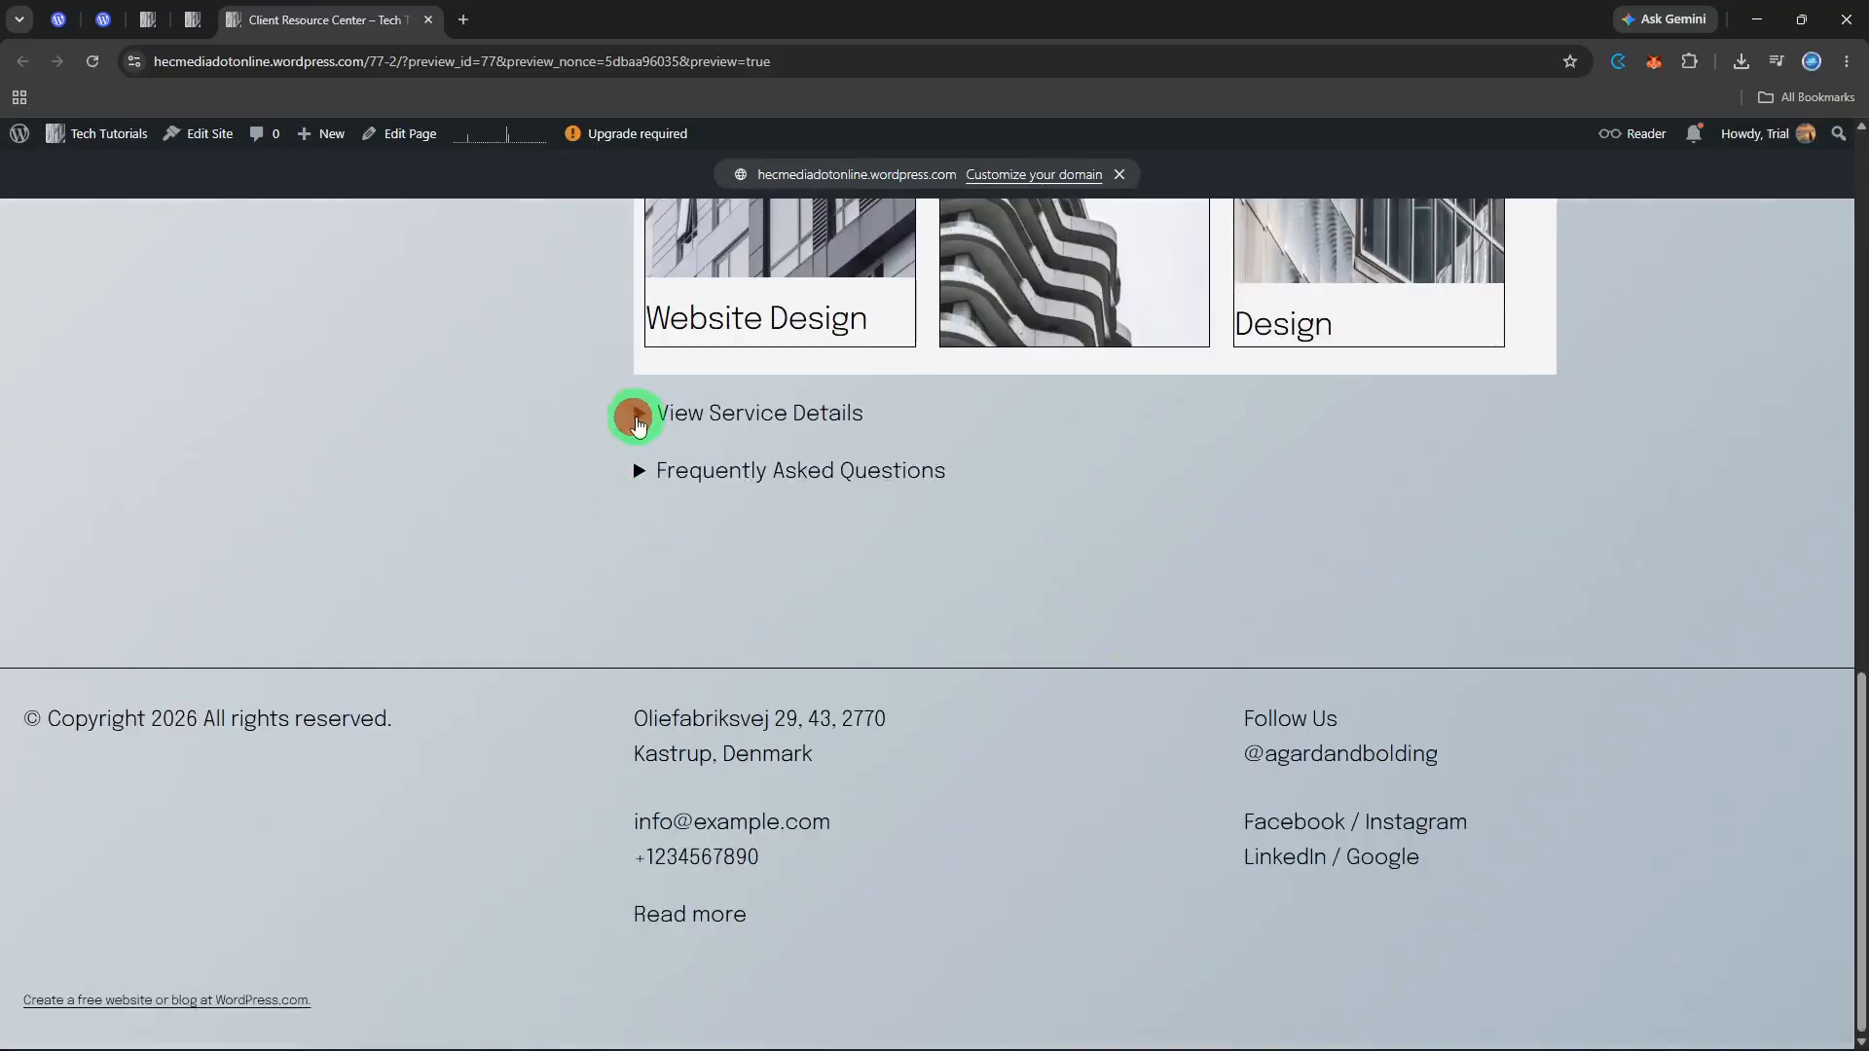
click(634, 416)
scroll(629, 634, down, 5)
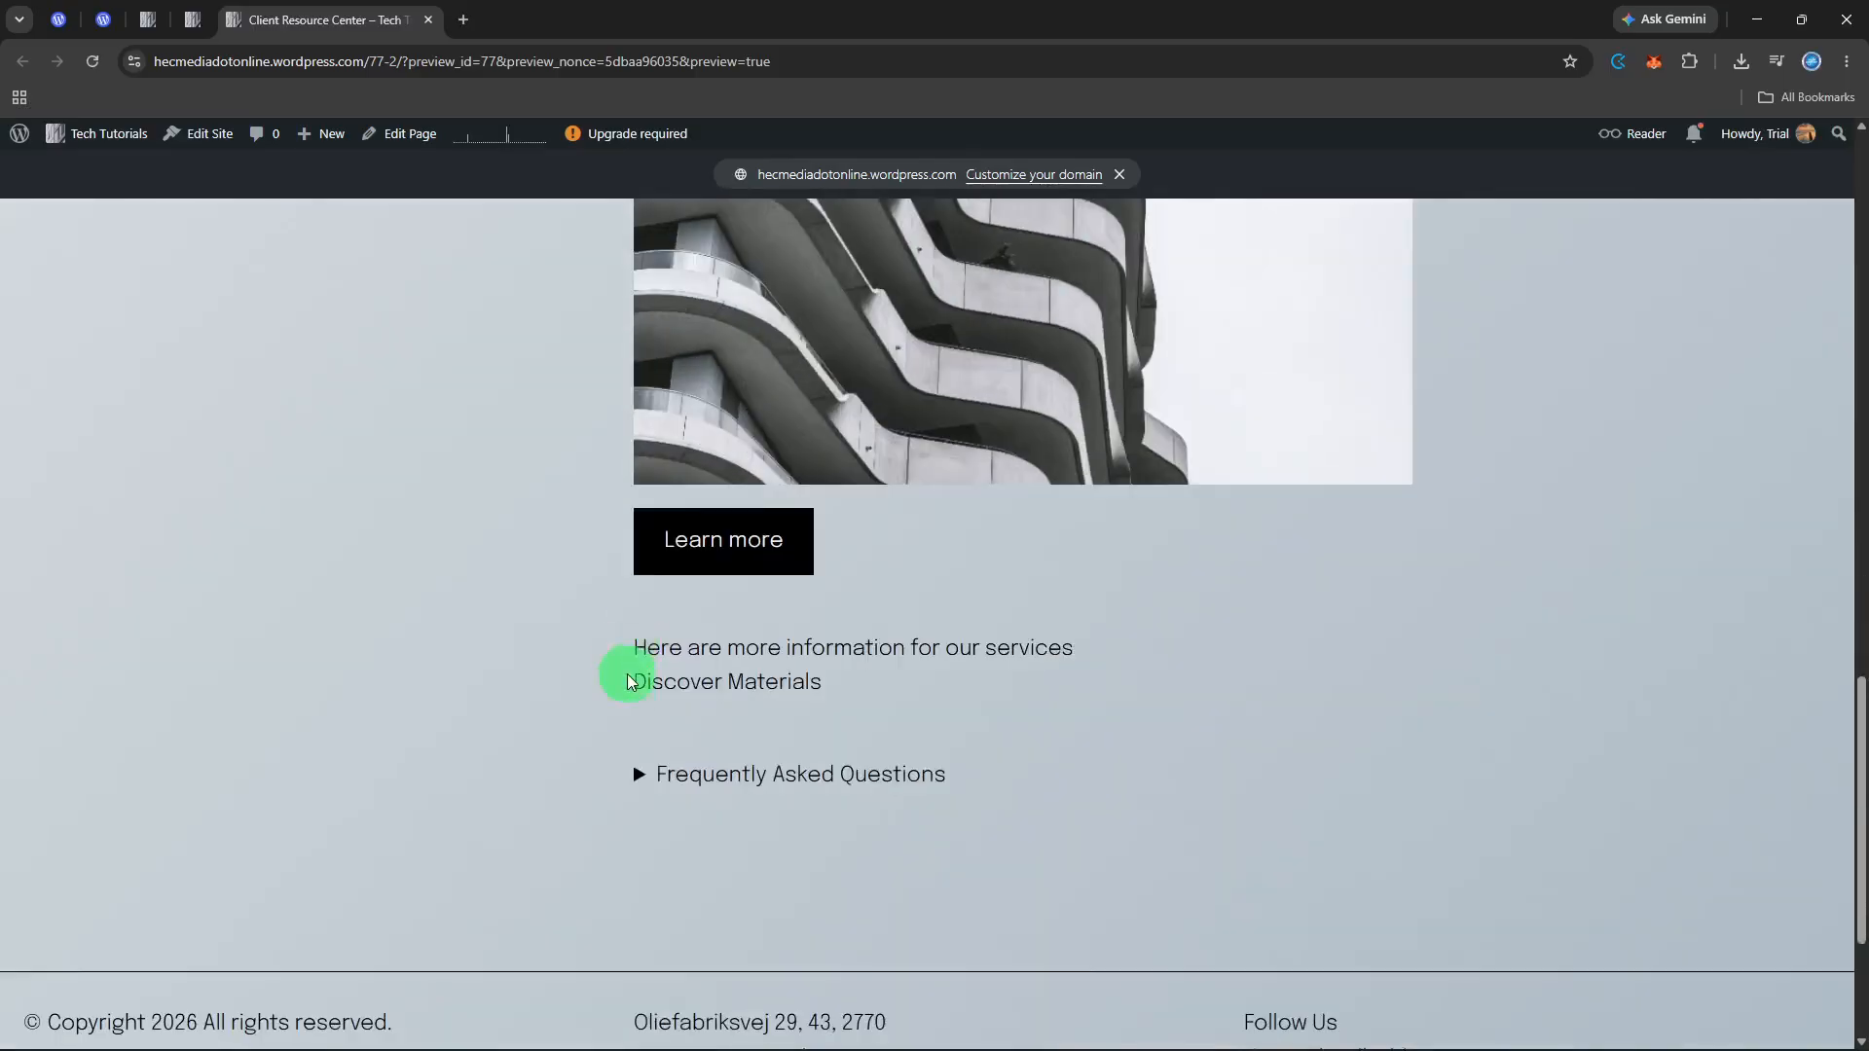
click(638, 774)
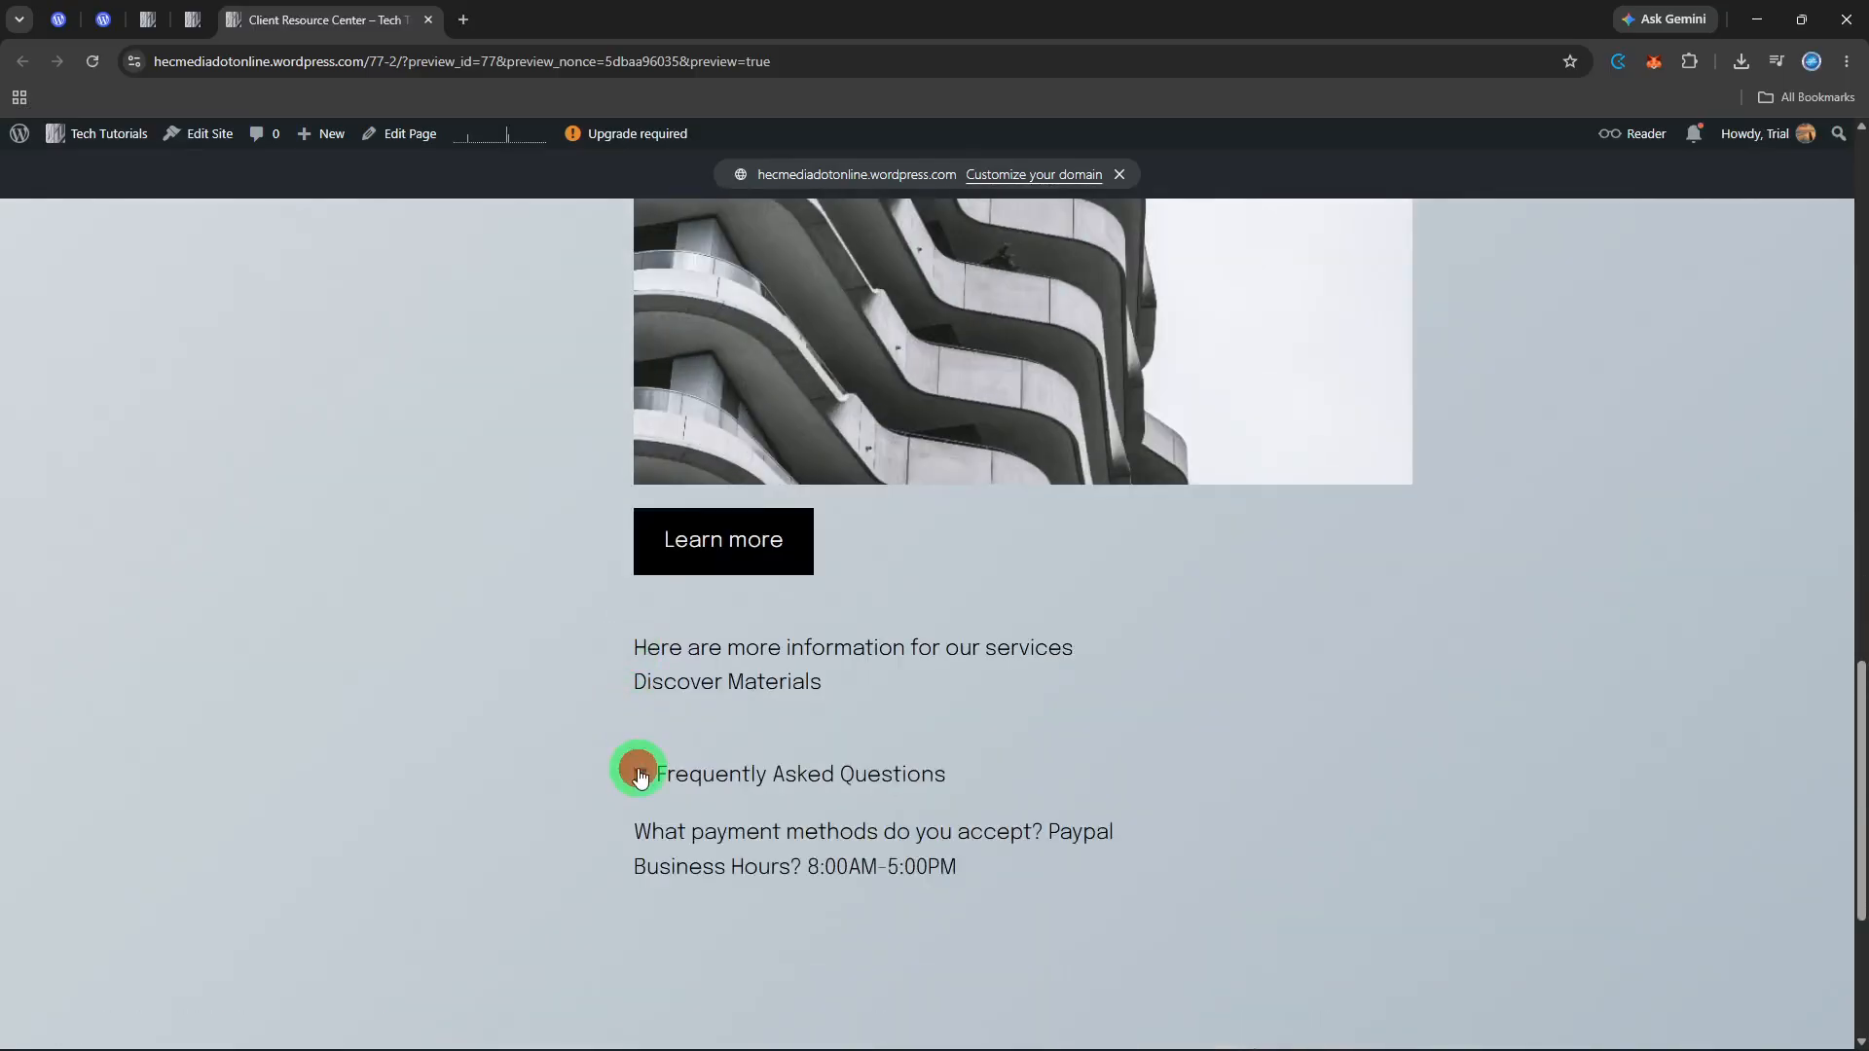
scroll(634, 768, up, 4)
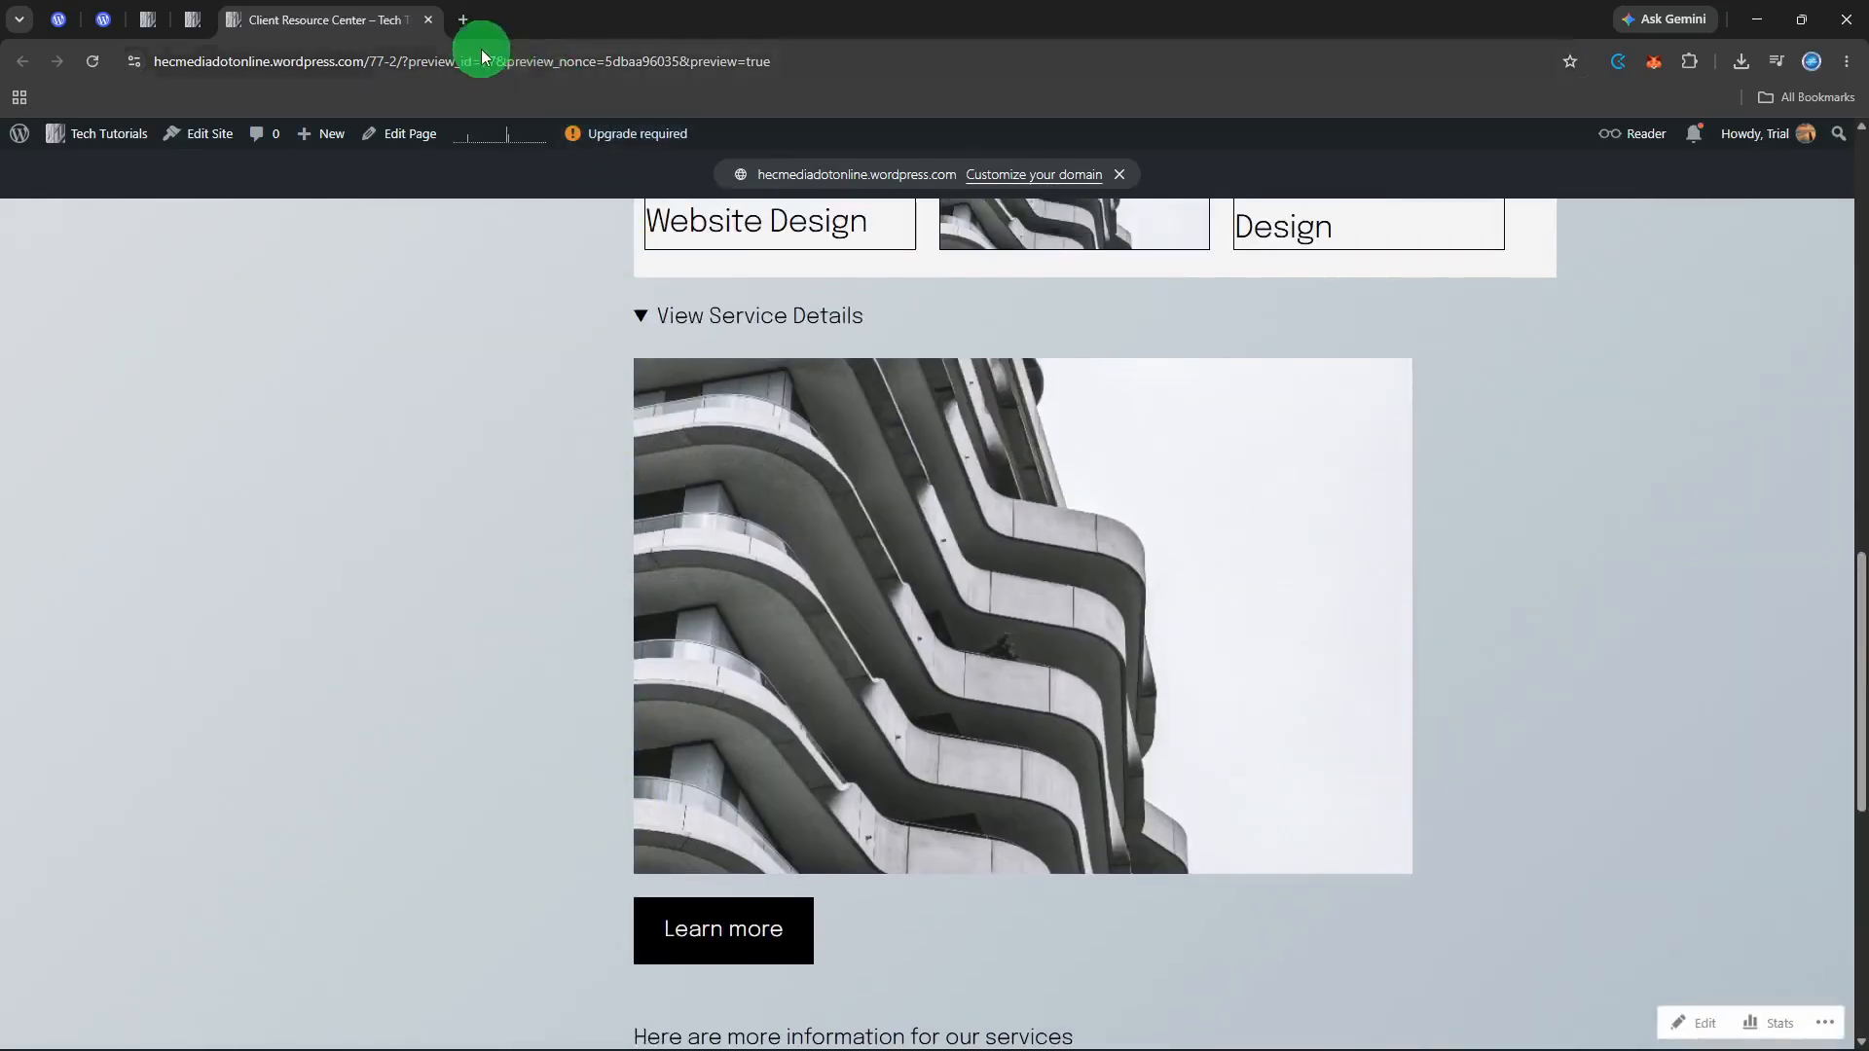
Step: Close the preview and save the Client Resource Center page
click(429, 19)
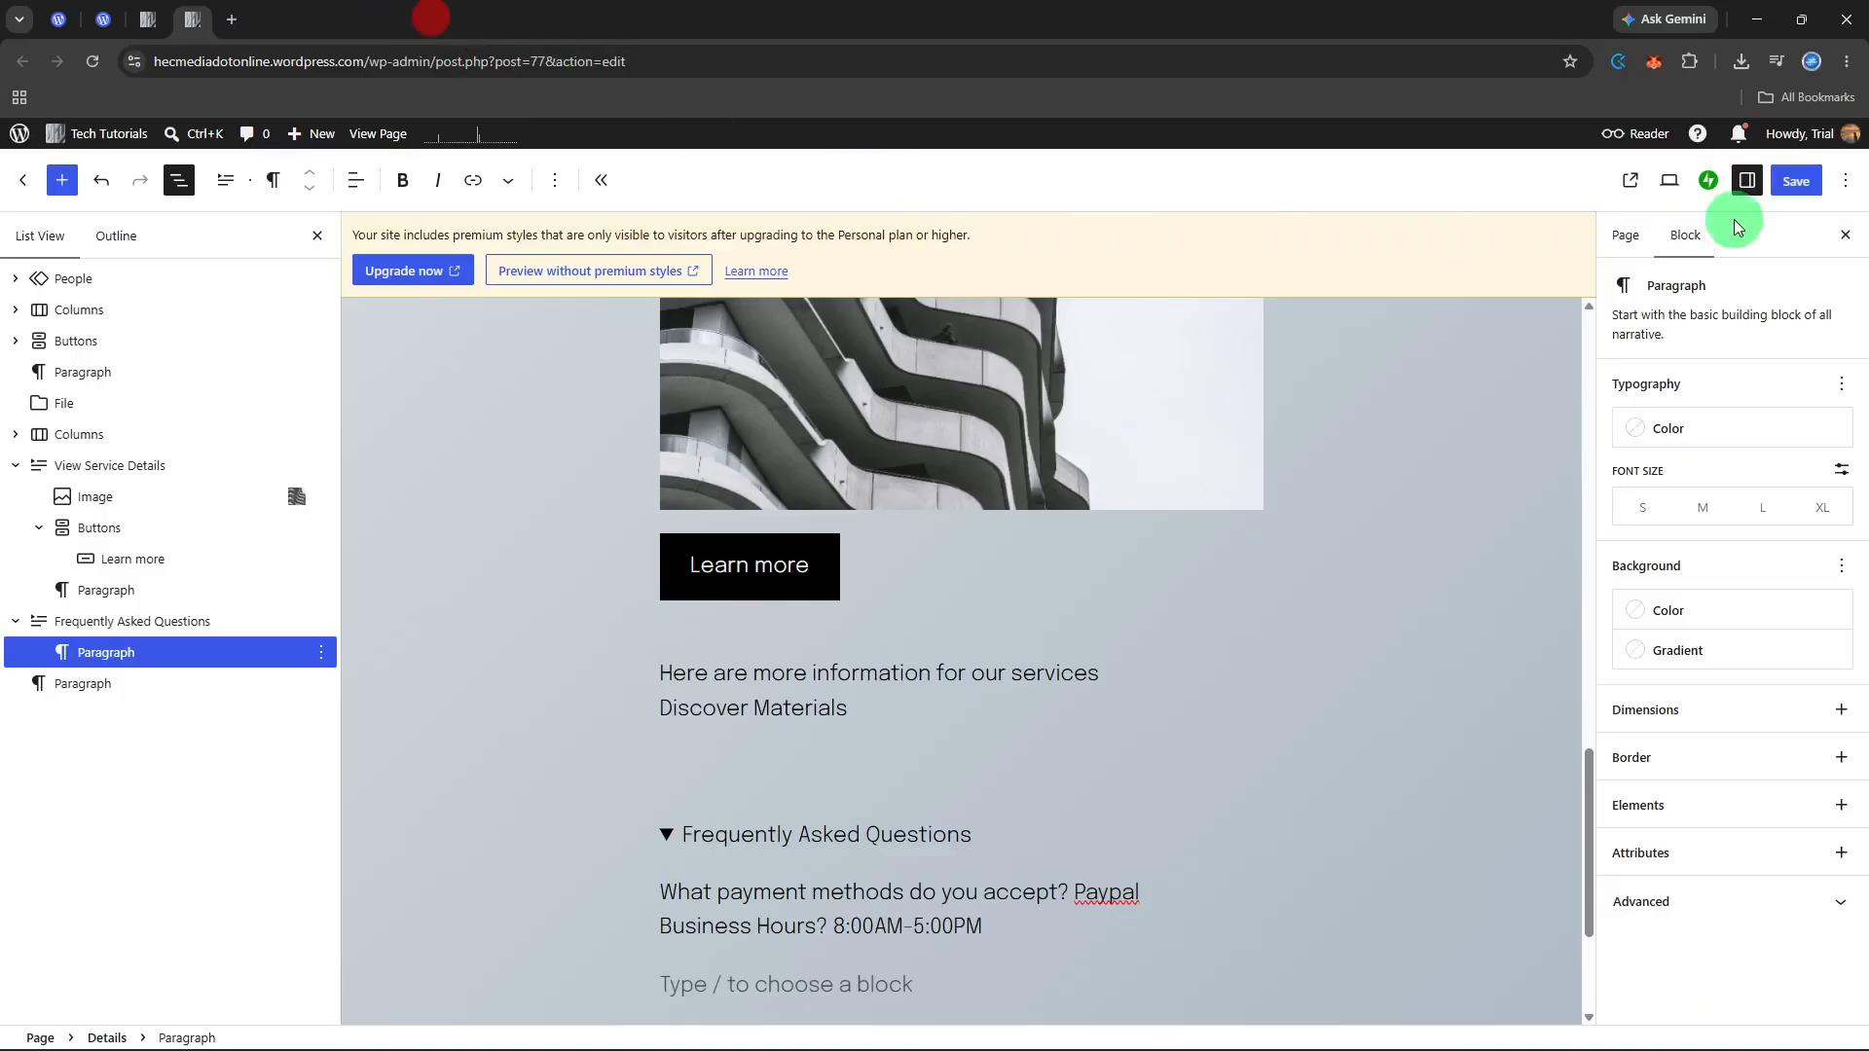
click(1776, 181)
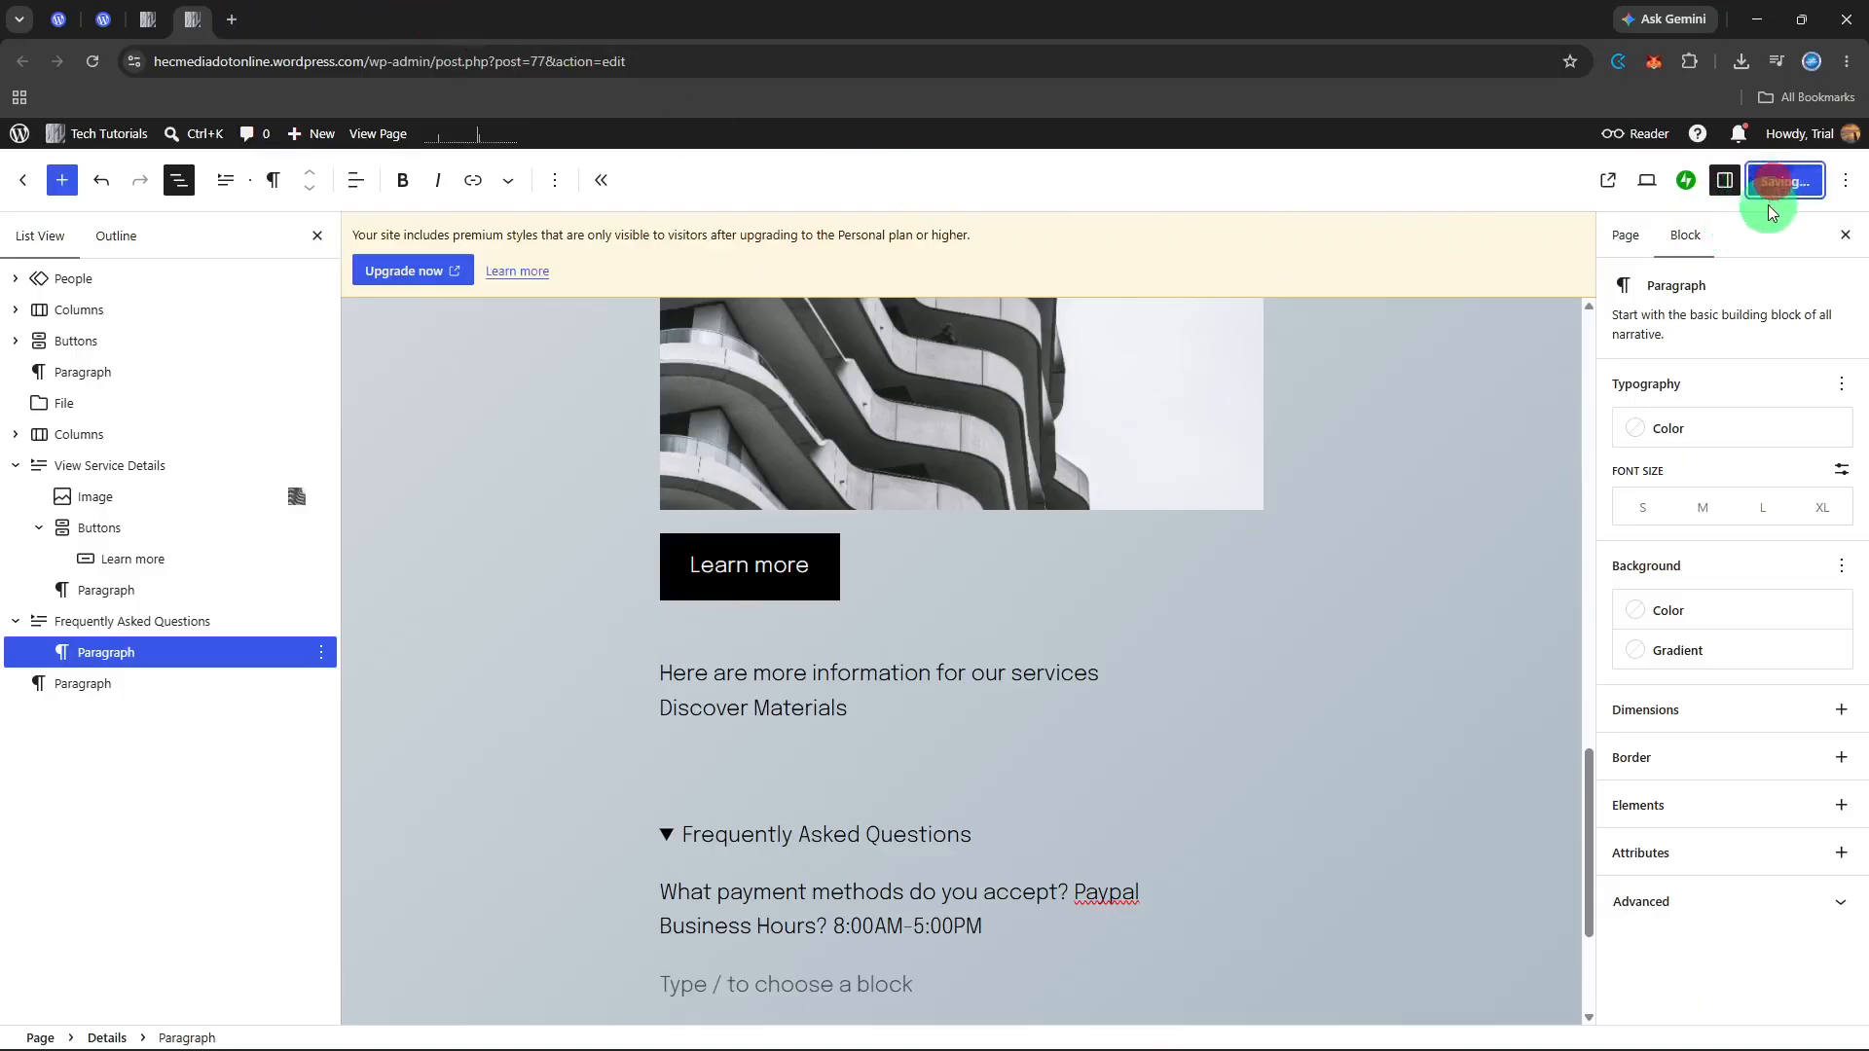